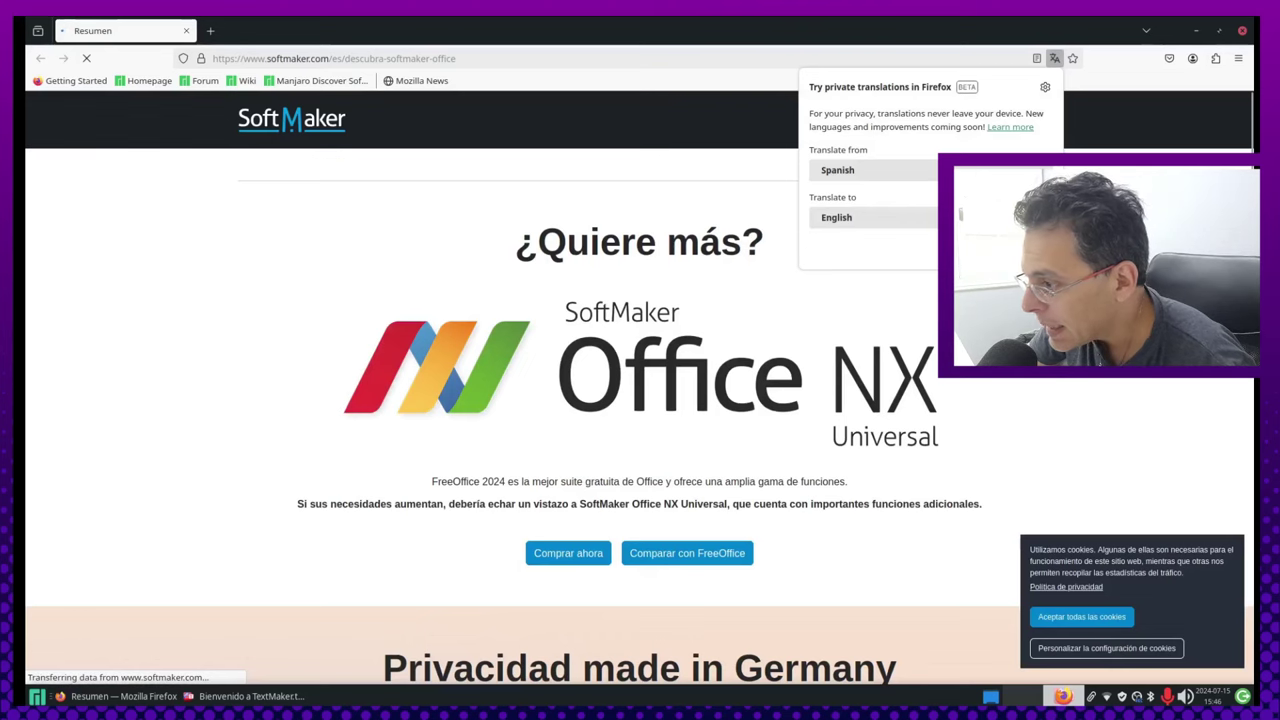
# - Accept all cookies on the SoftMaker Office page and close the browser
pyautogui.click(850, 565)
pyautogui.scroll(-4, 848, 565)
pyautogui.scroll(2, 858, 558)
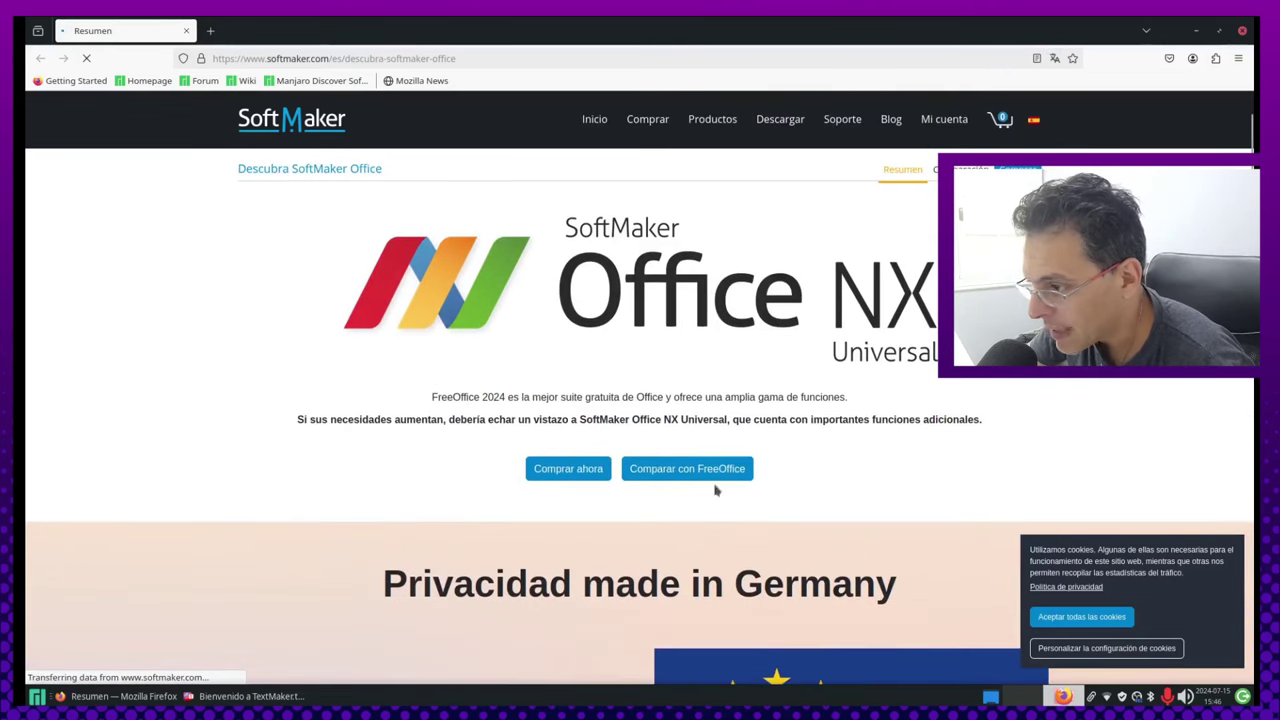
pyautogui.click(1124, 618)
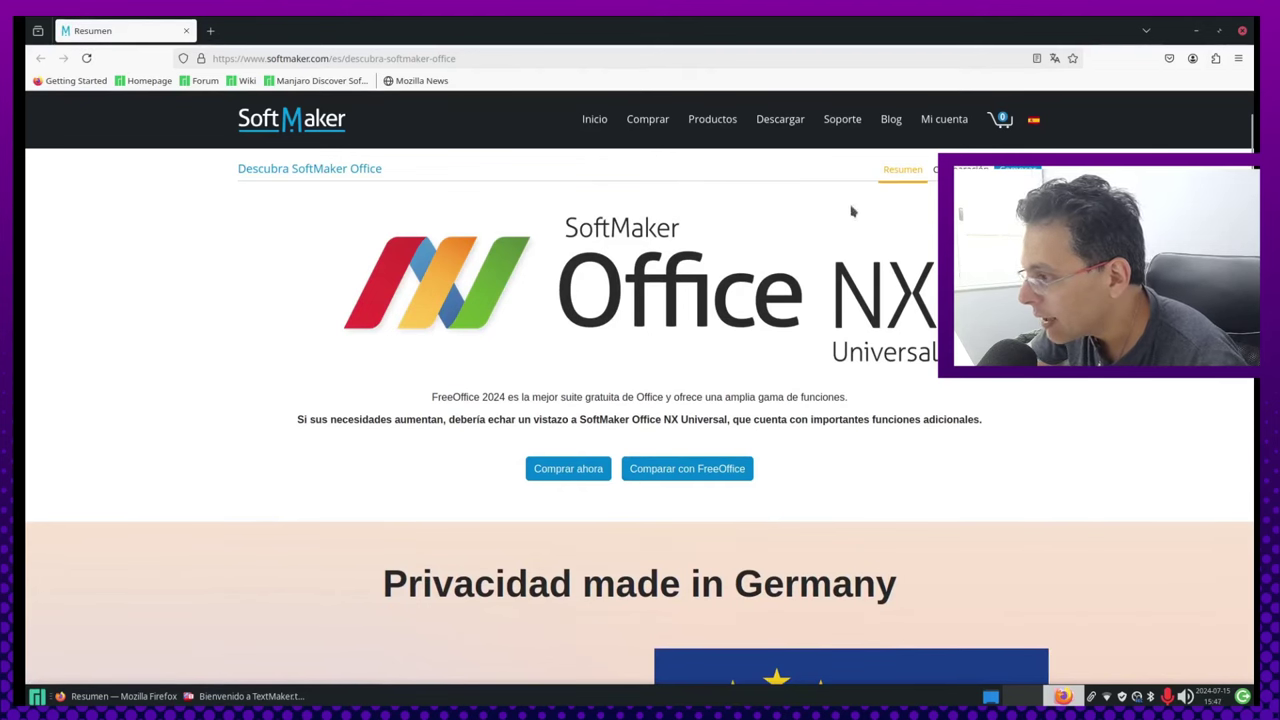
pyautogui.moveTo(1034, 119)
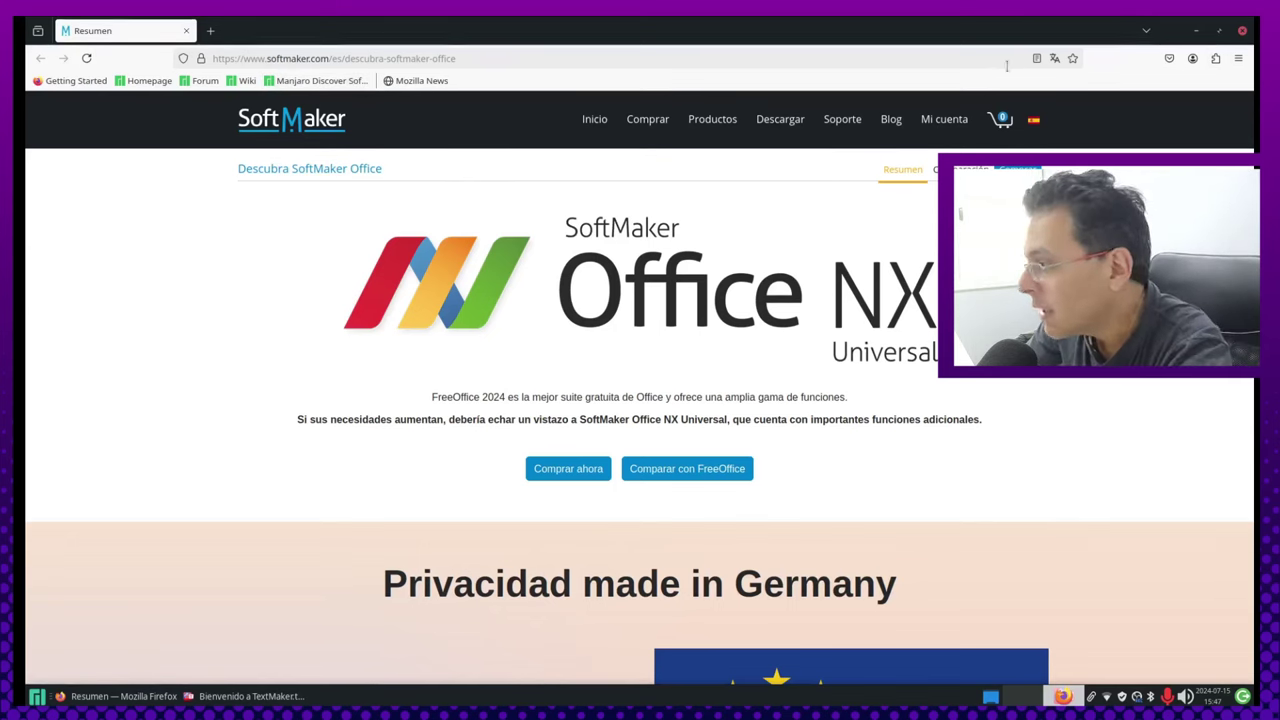
pyautogui.click(1241, 31)
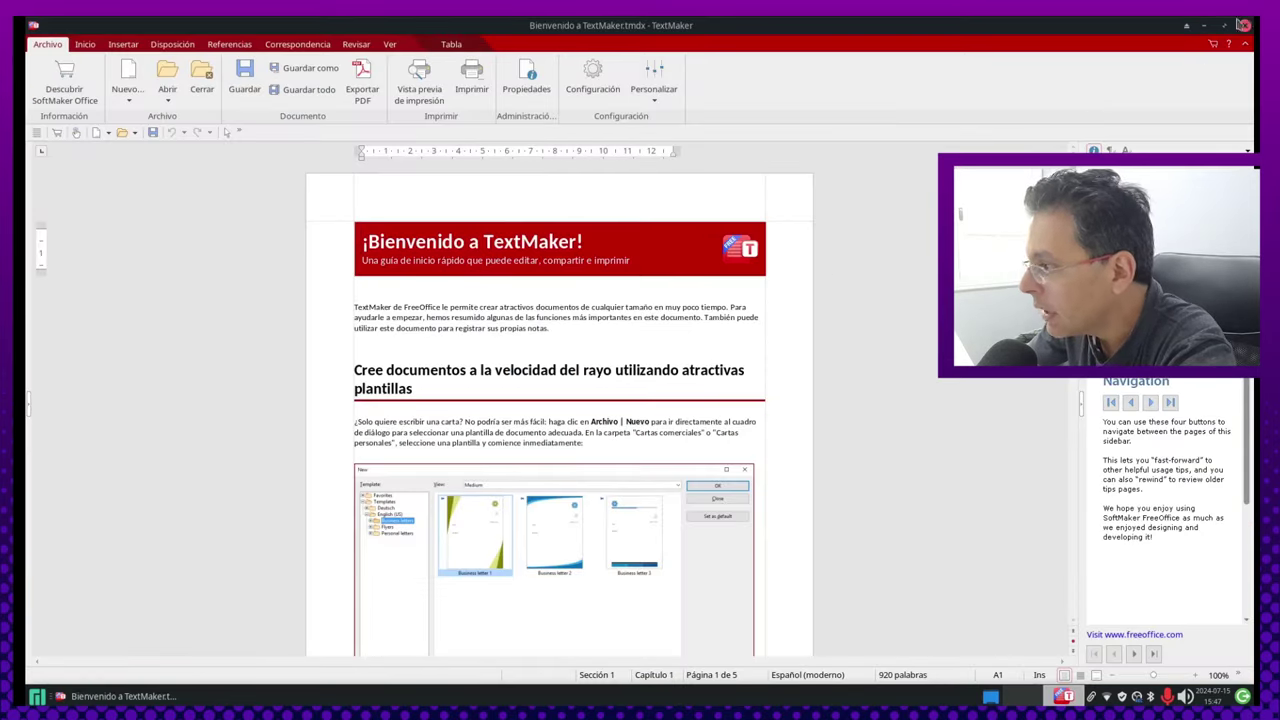
# - Examine TextMaker's review, view, table, mail merge and reference commands, and close the program
pyautogui.click(356, 44)
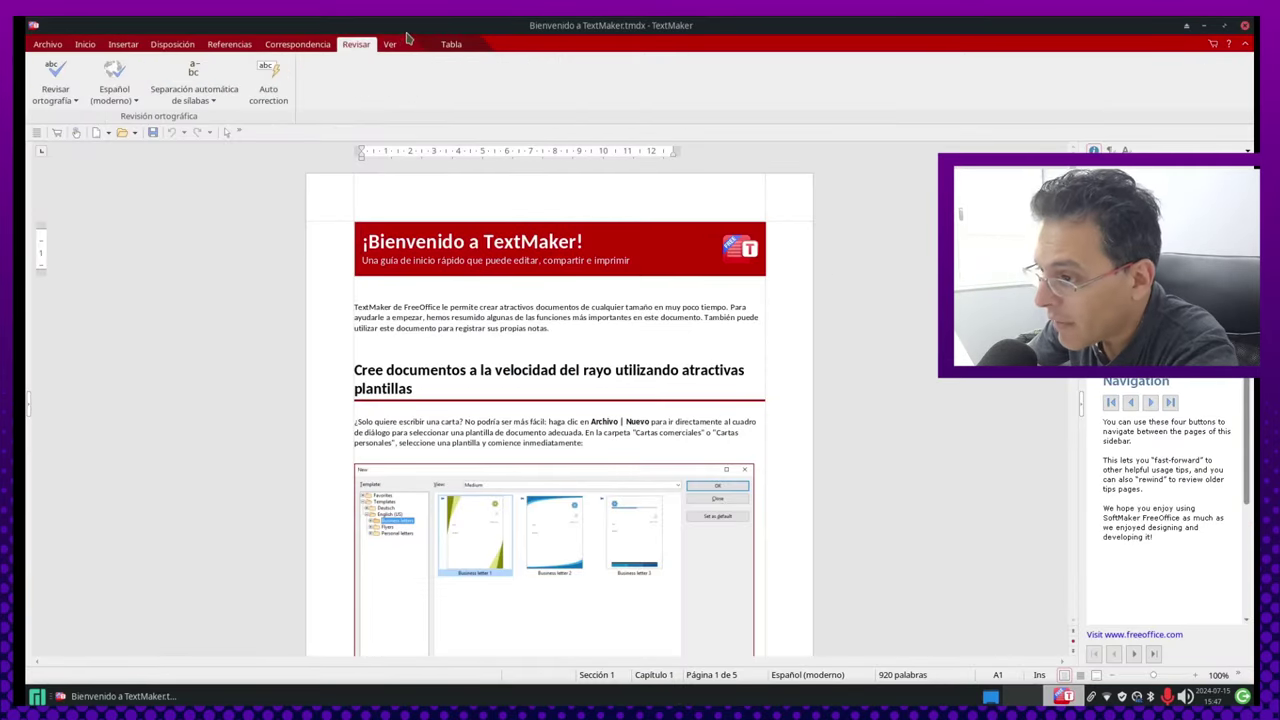
pyautogui.click(391, 45)
pyautogui.click(451, 46)
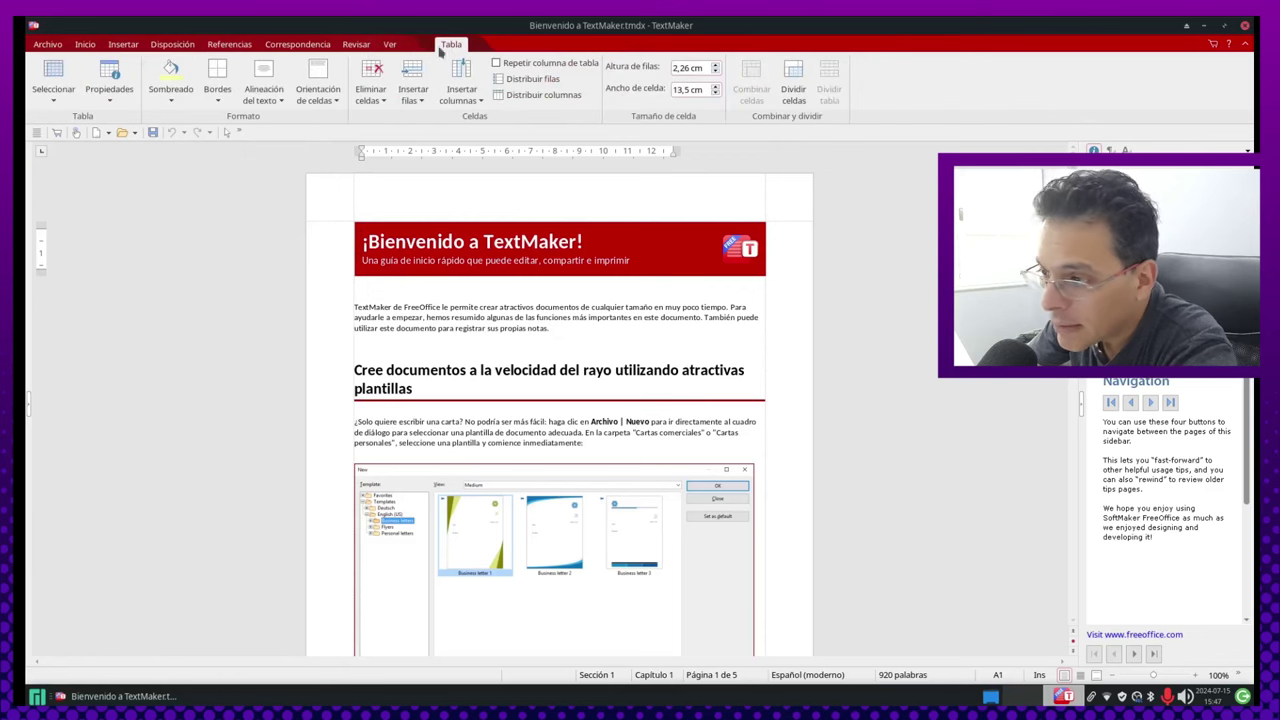
pyautogui.click(389, 45)
pyautogui.click(356, 44)
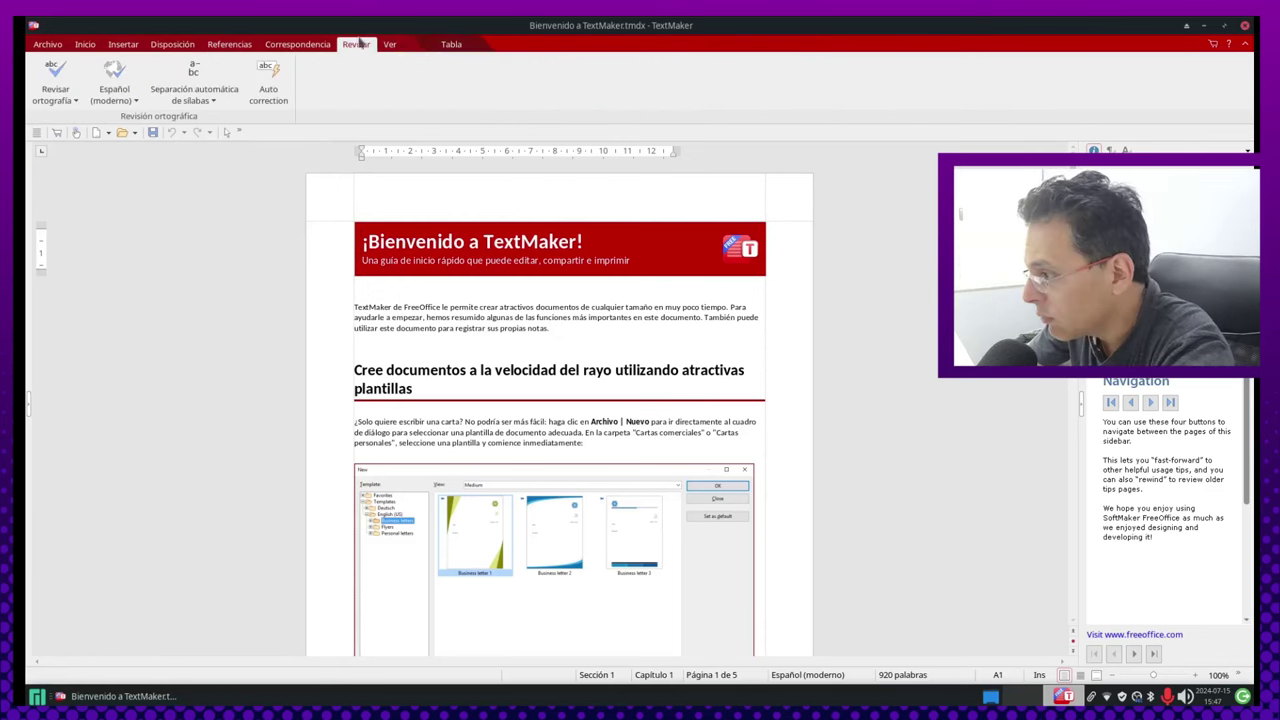
pyautogui.click(297, 44)
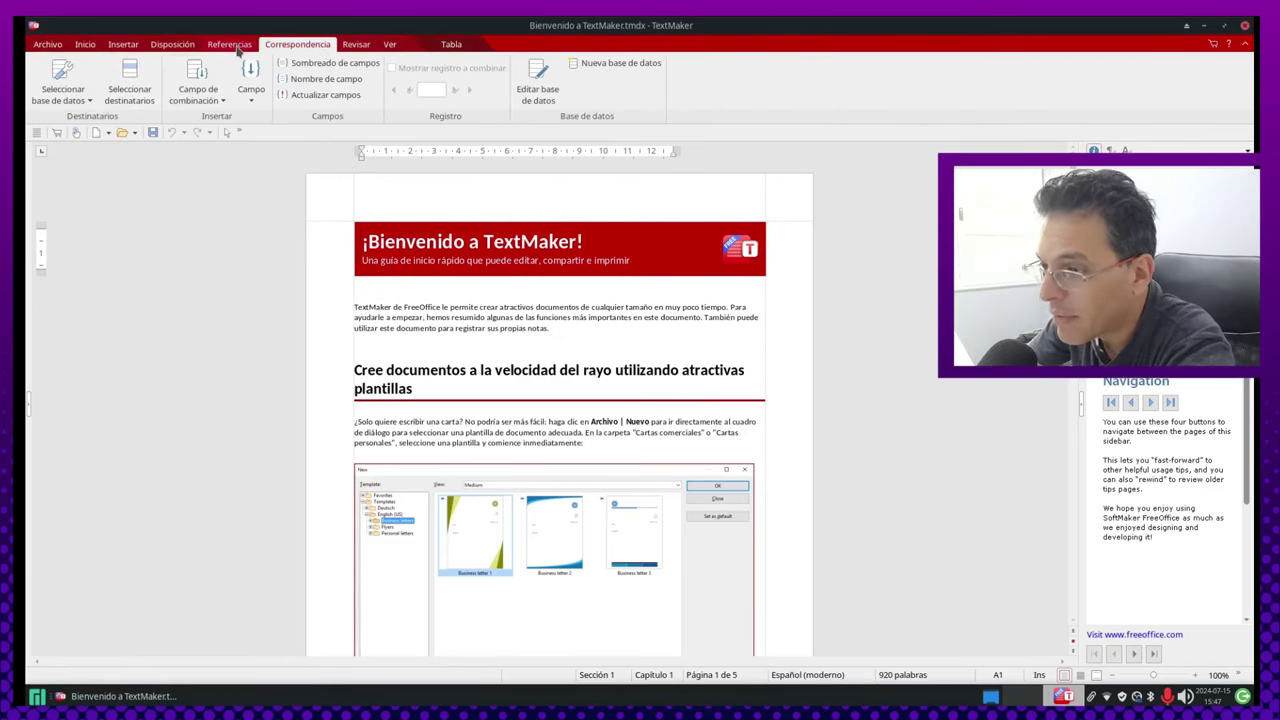
pyautogui.click(232, 45)
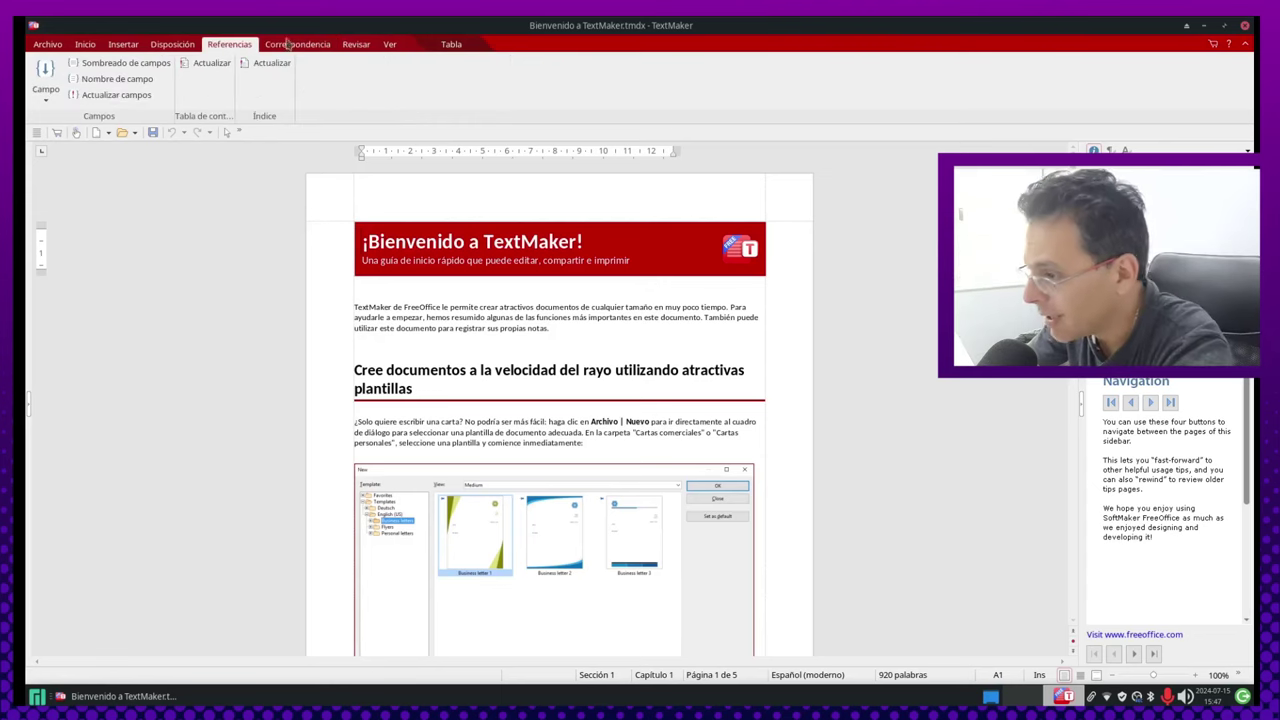
pyautogui.click(1245, 27)
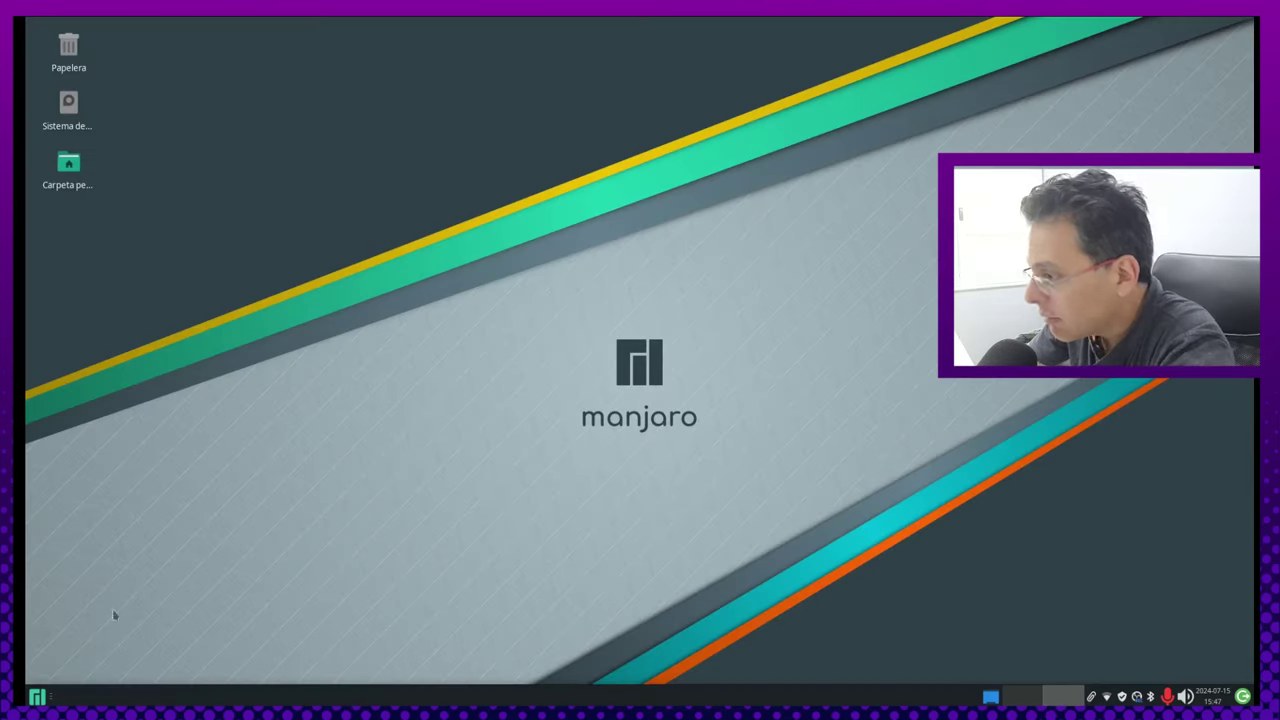
# - Browse the installed applications in the Oficina and Sistema categories of the application launcher
pyautogui.press('super')
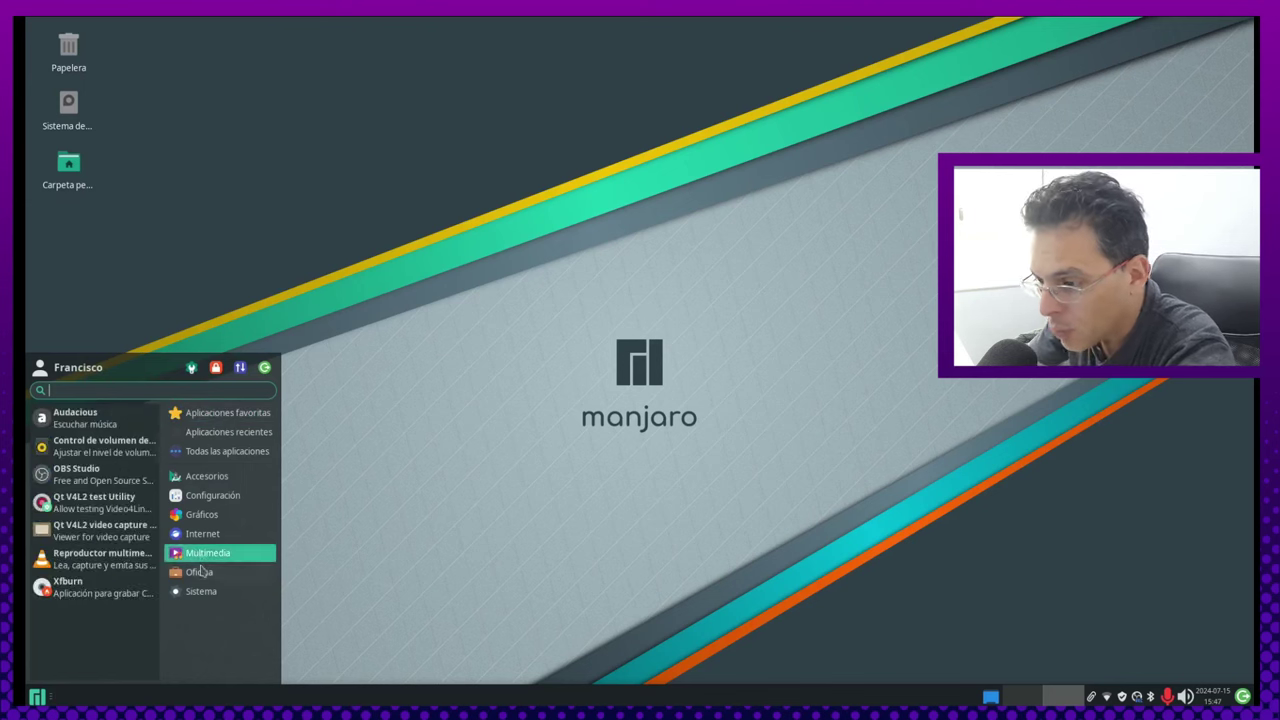
pyautogui.moveTo(203, 572)
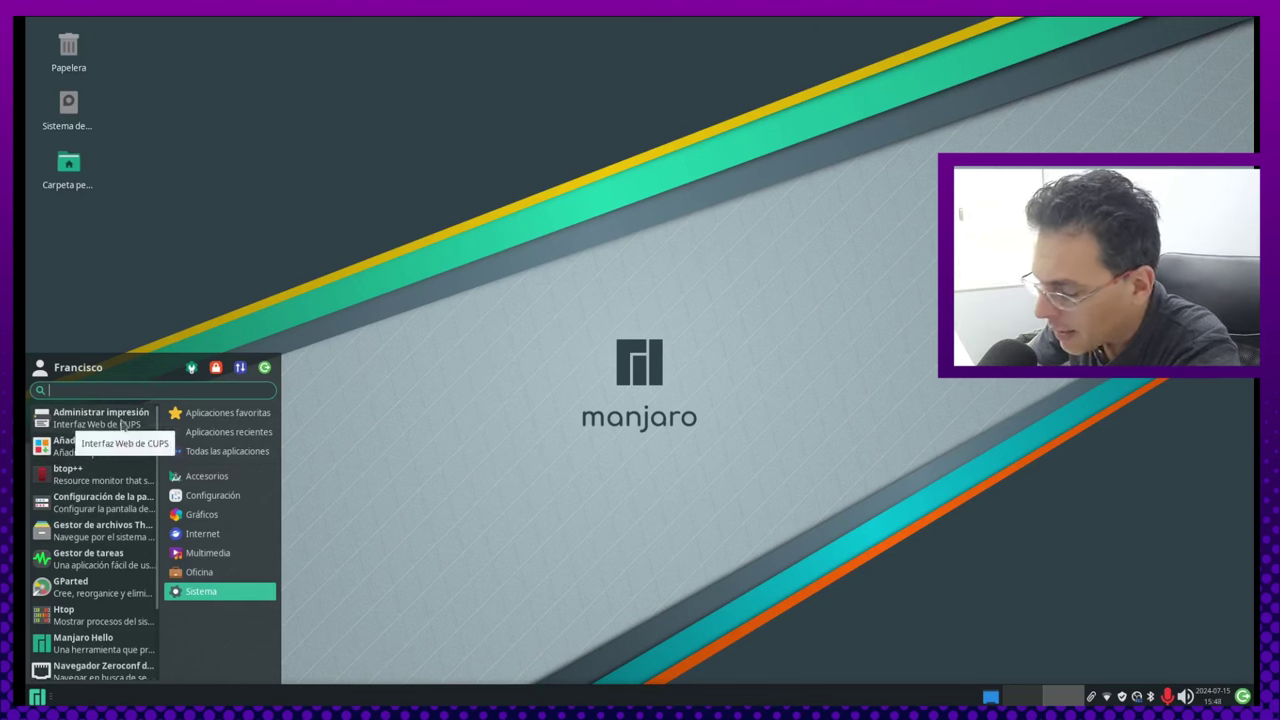
pyautogui.scroll(-2, 132, 520)
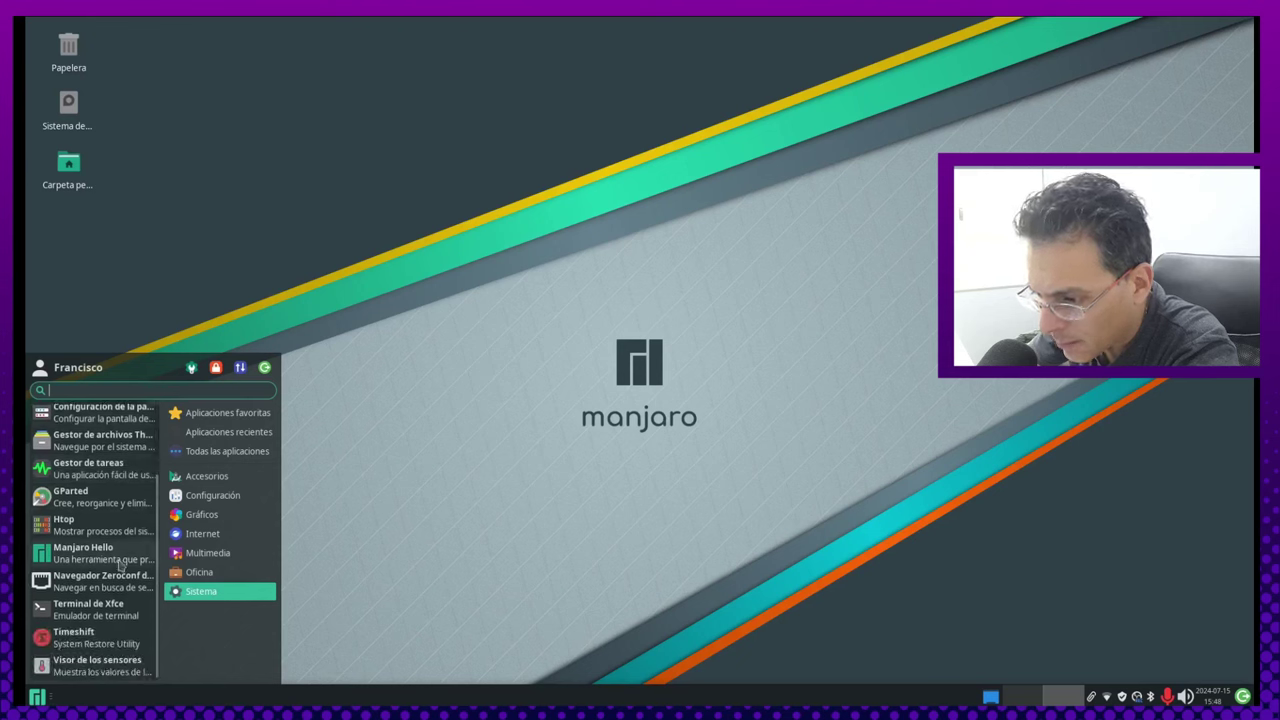
pyautogui.scroll(1, 128, 550)
pyautogui.scroll(-1, 127, 543)
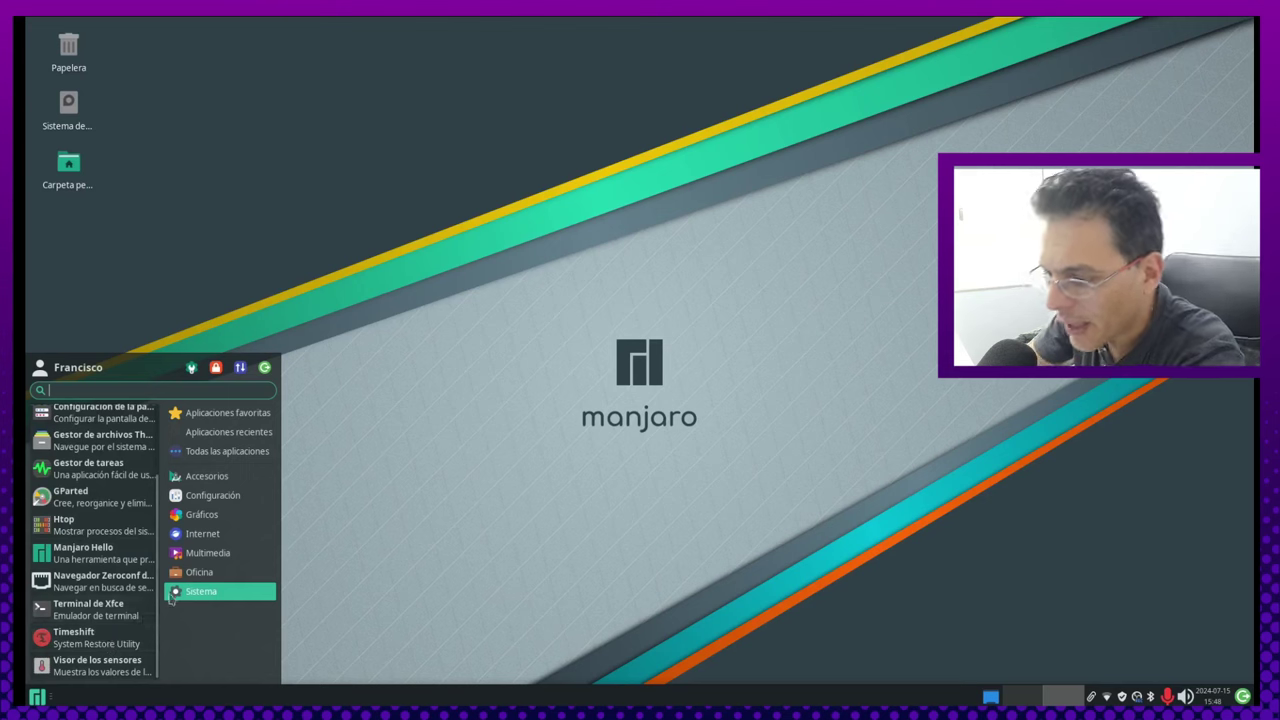
pyautogui.moveTo(220, 533)
pyautogui.press('Escape')
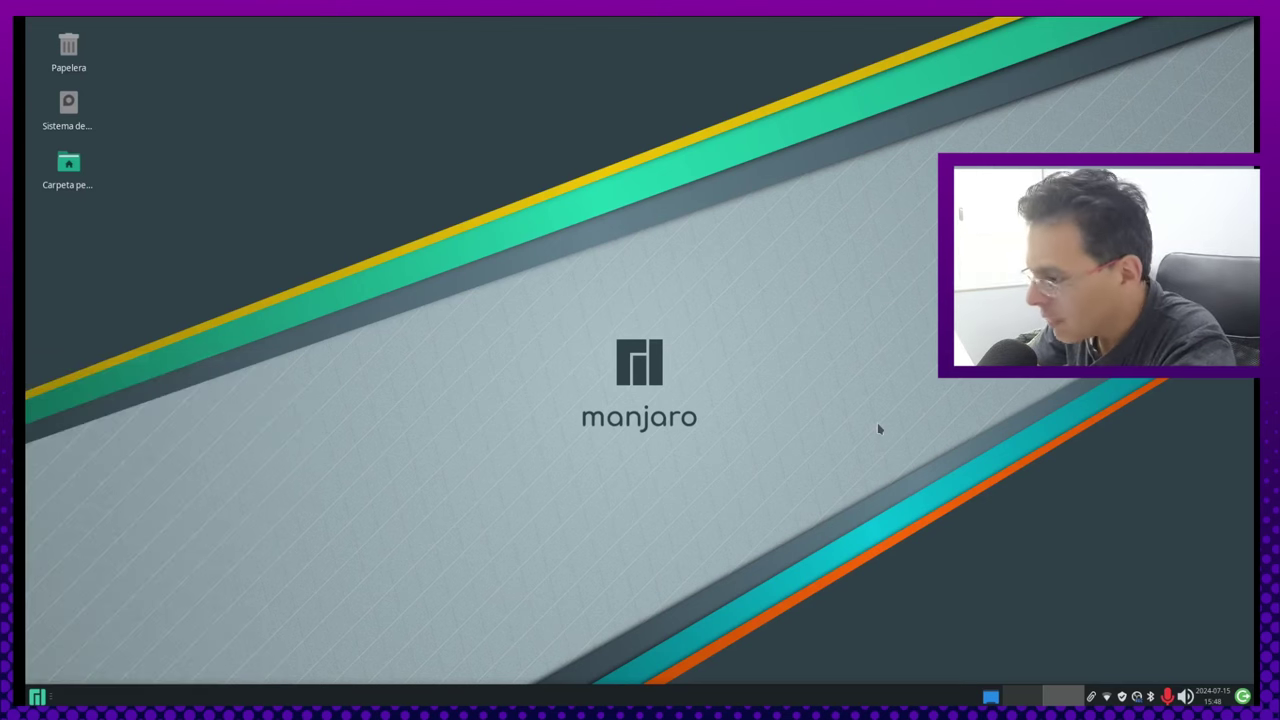
# - Launch Añadir/Quitar software from the Sistema application category
pyautogui.press('super')
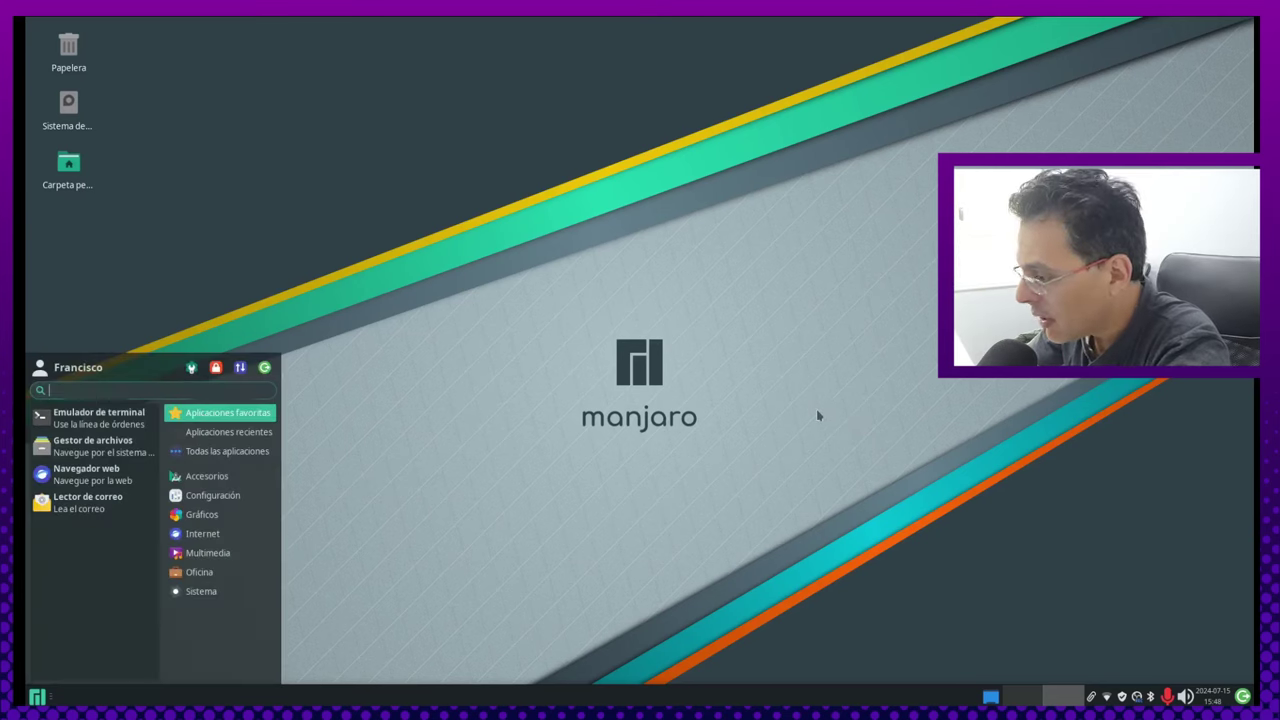
pyautogui.click(190, 533)
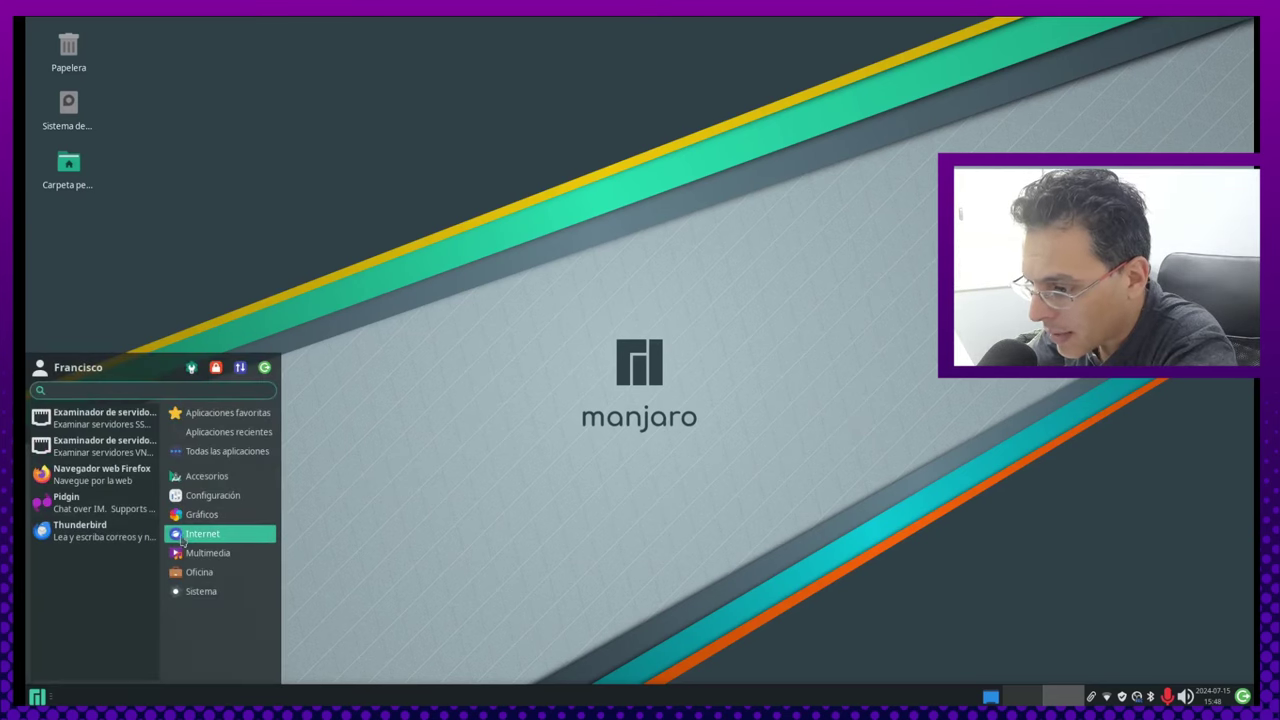
pyautogui.click(200, 591)
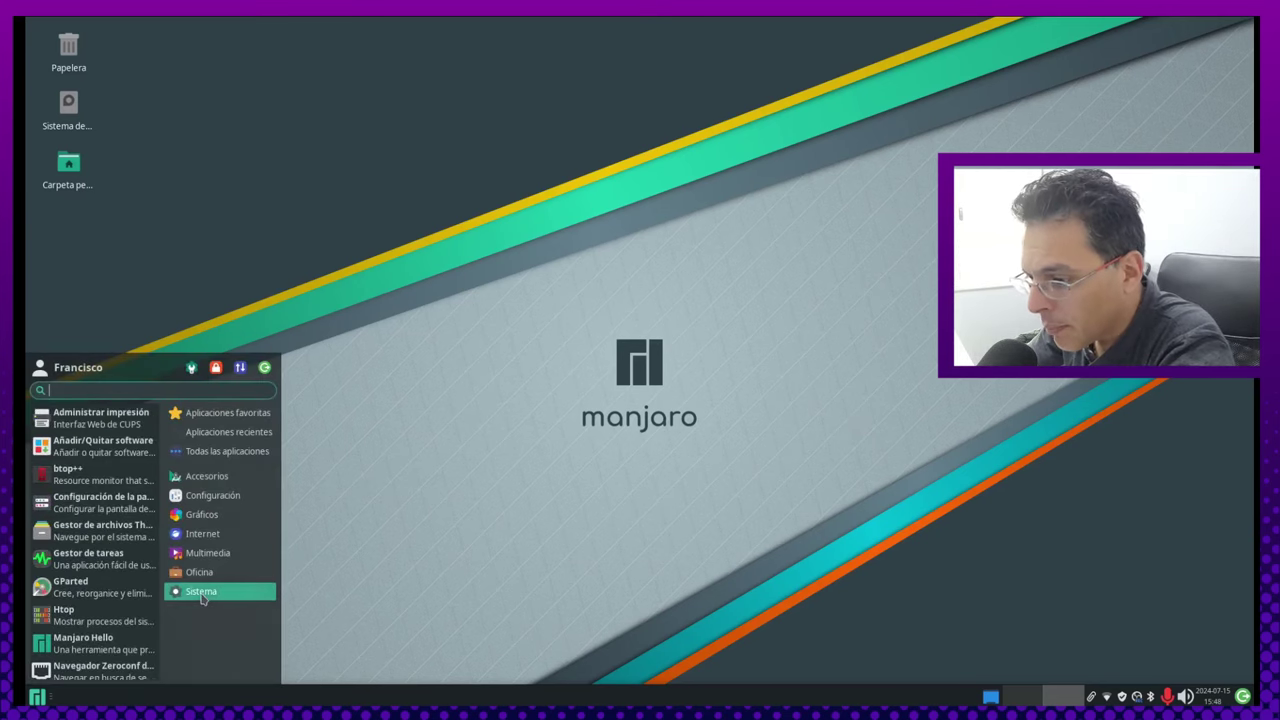
pyautogui.scroll(-2, 134, 610)
pyautogui.scroll(2, 134, 606)
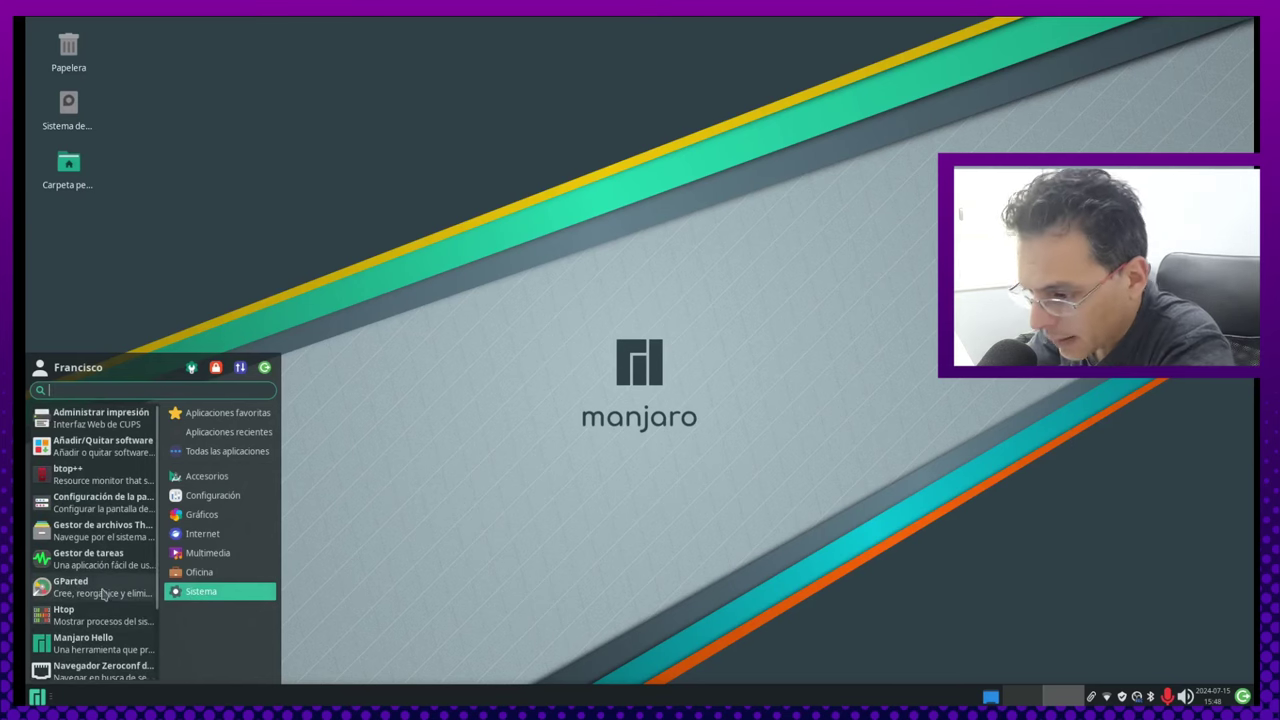
pyautogui.click(100, 446)
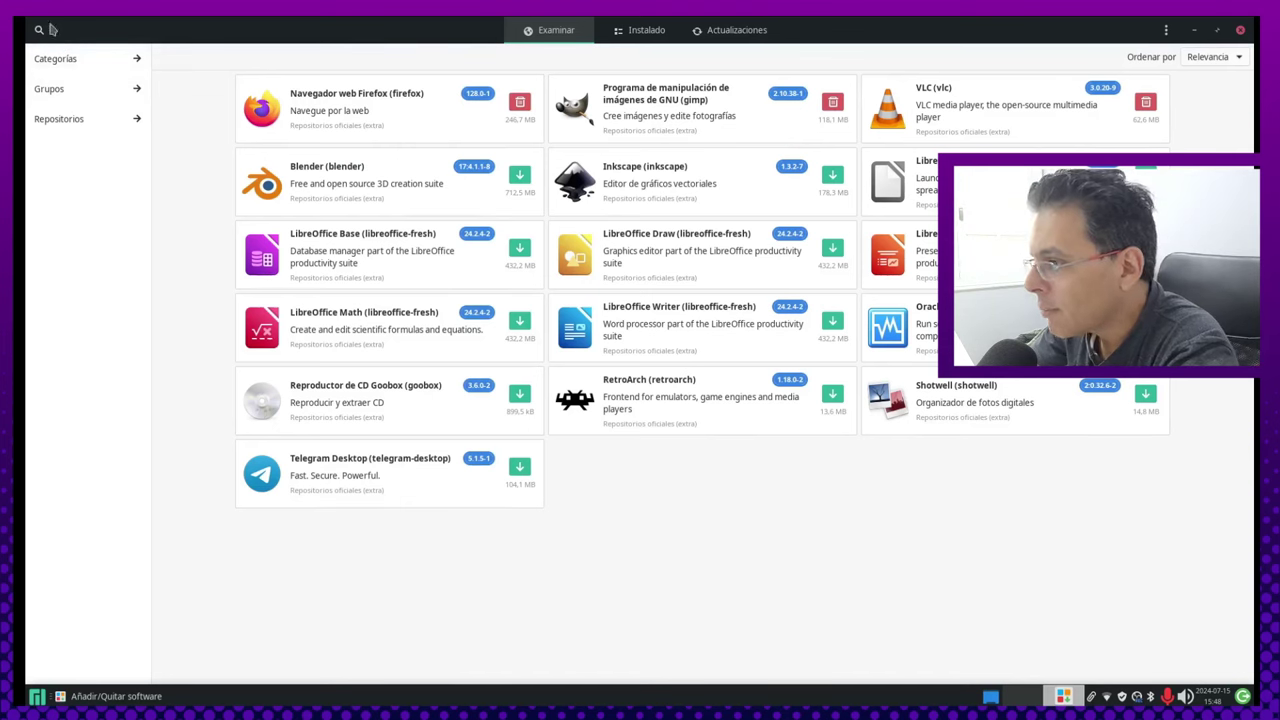
# - Browse the available packages by category, from Foto y Video through Desarrollo, and return to the category overview
pyautogui.click(82, 60)
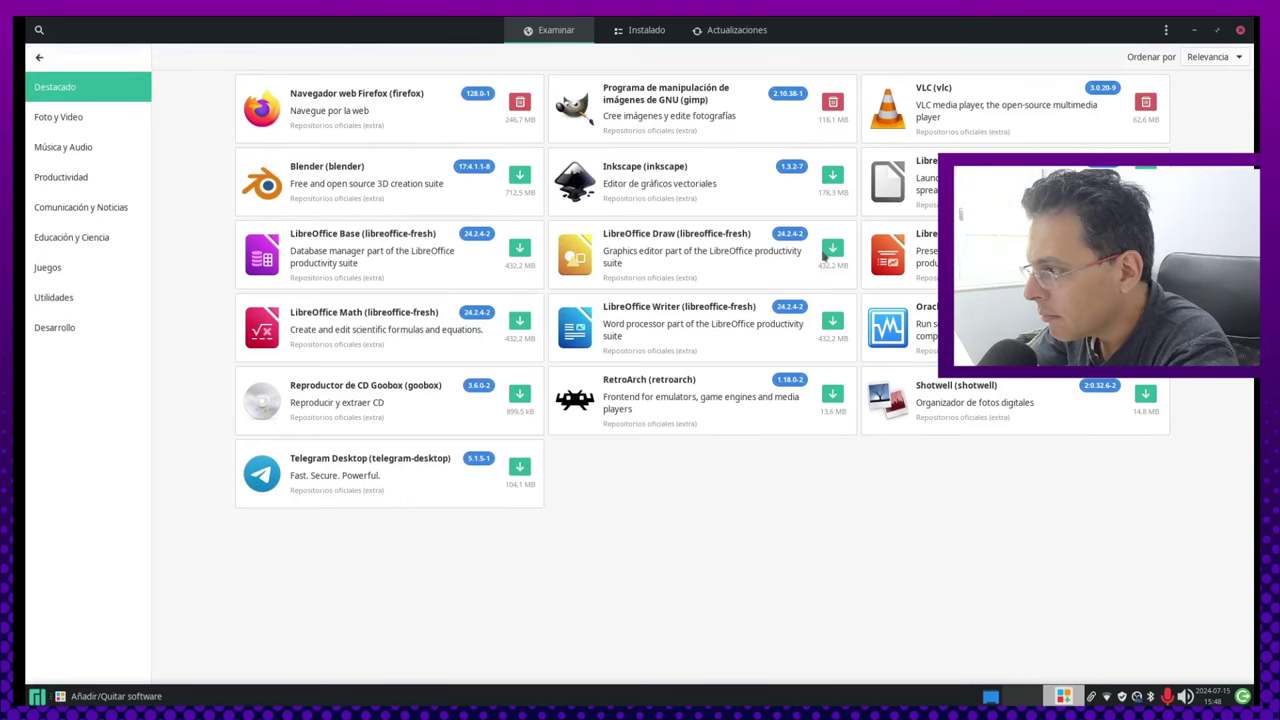
pyautogui.click(84, 120)
pyautogui.click(86, 148)
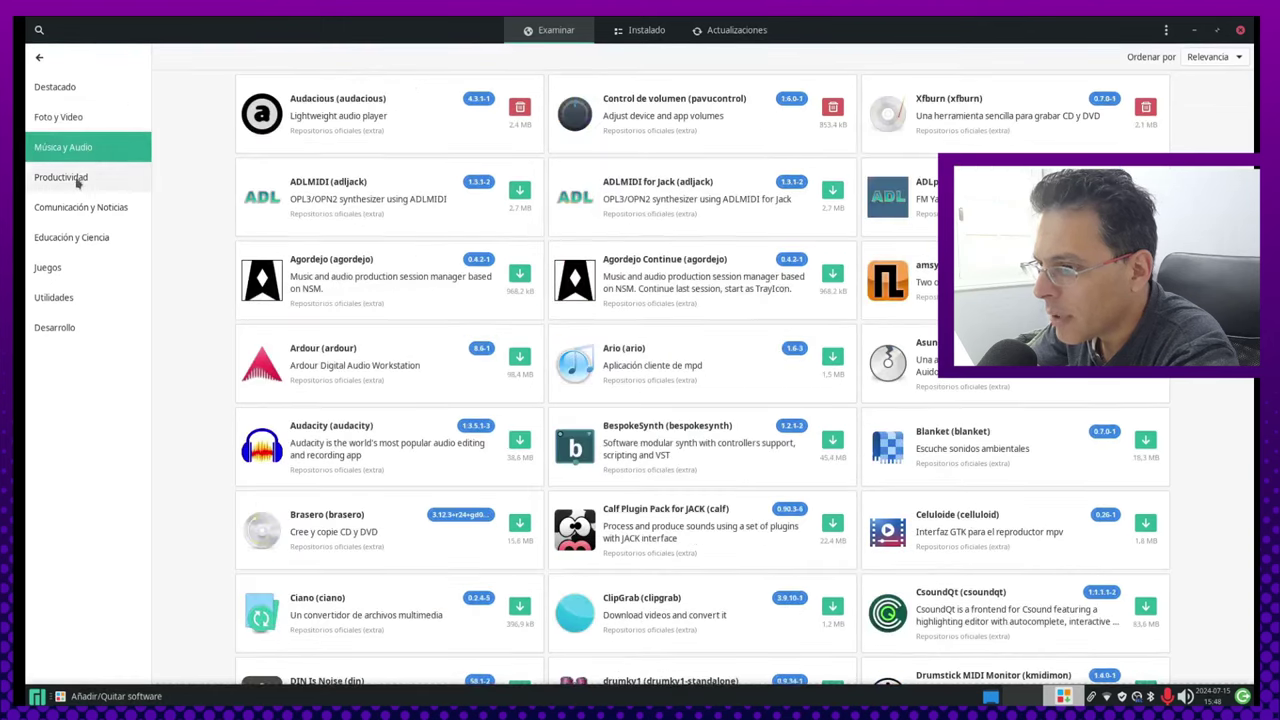
pyautogui.click(88, 178)
pyautogui.click(96, 220)
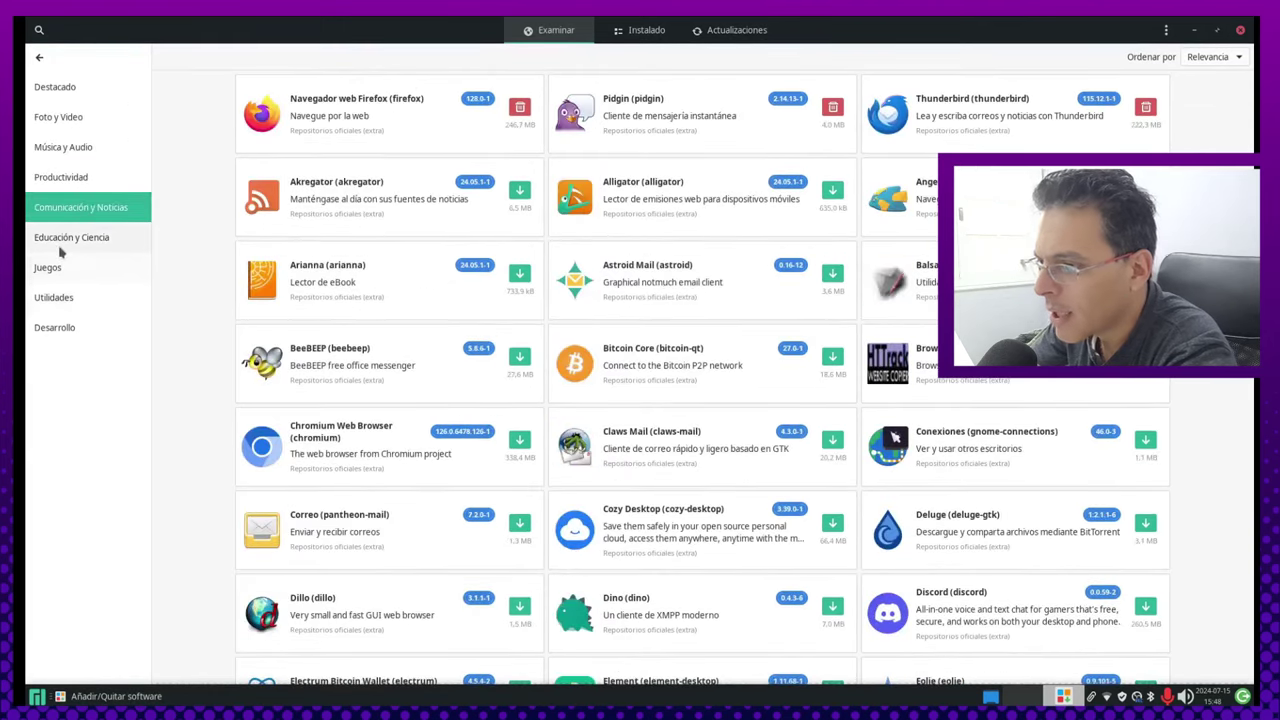
pyautogui.click(68, 242)
pyautogui.click(55, 268)
pyautogui.click(58, 297)
pyautogui.click(60, 327)
pyautogui.click(39, 57)
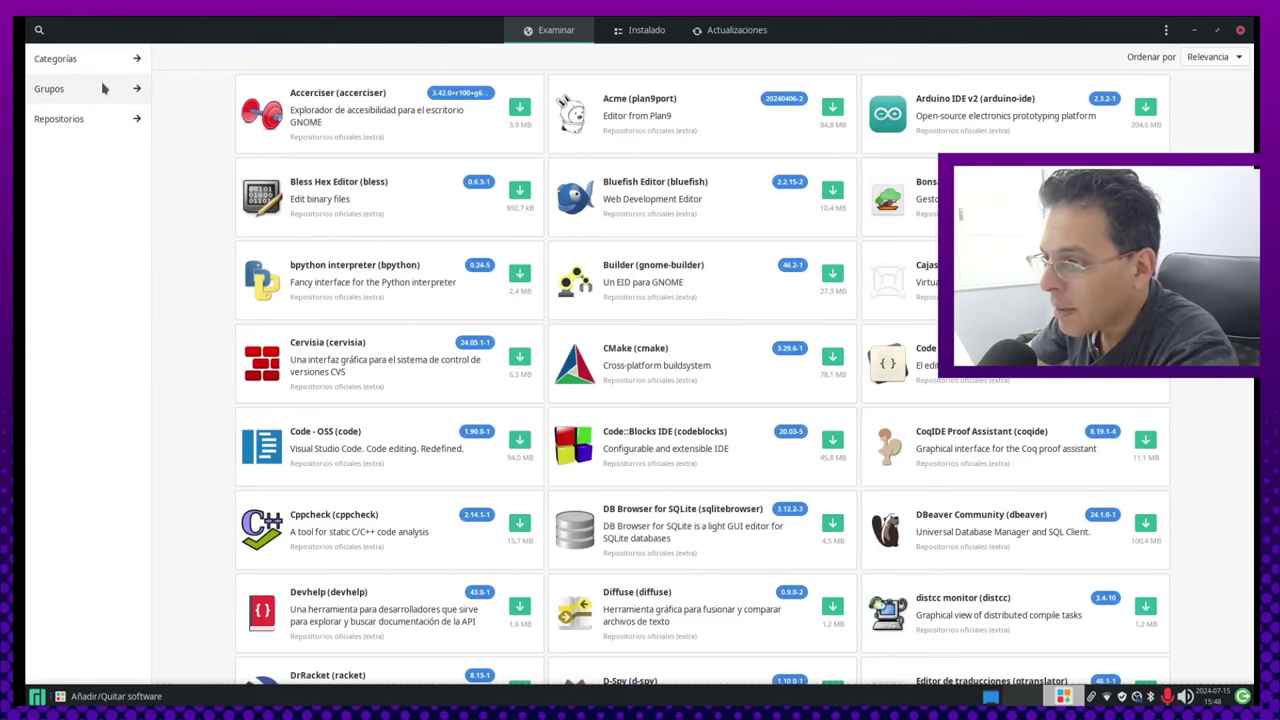
# - Examine the budgie and deepin package groups and the packages in the core repository
pyautogui.click(104, 89)
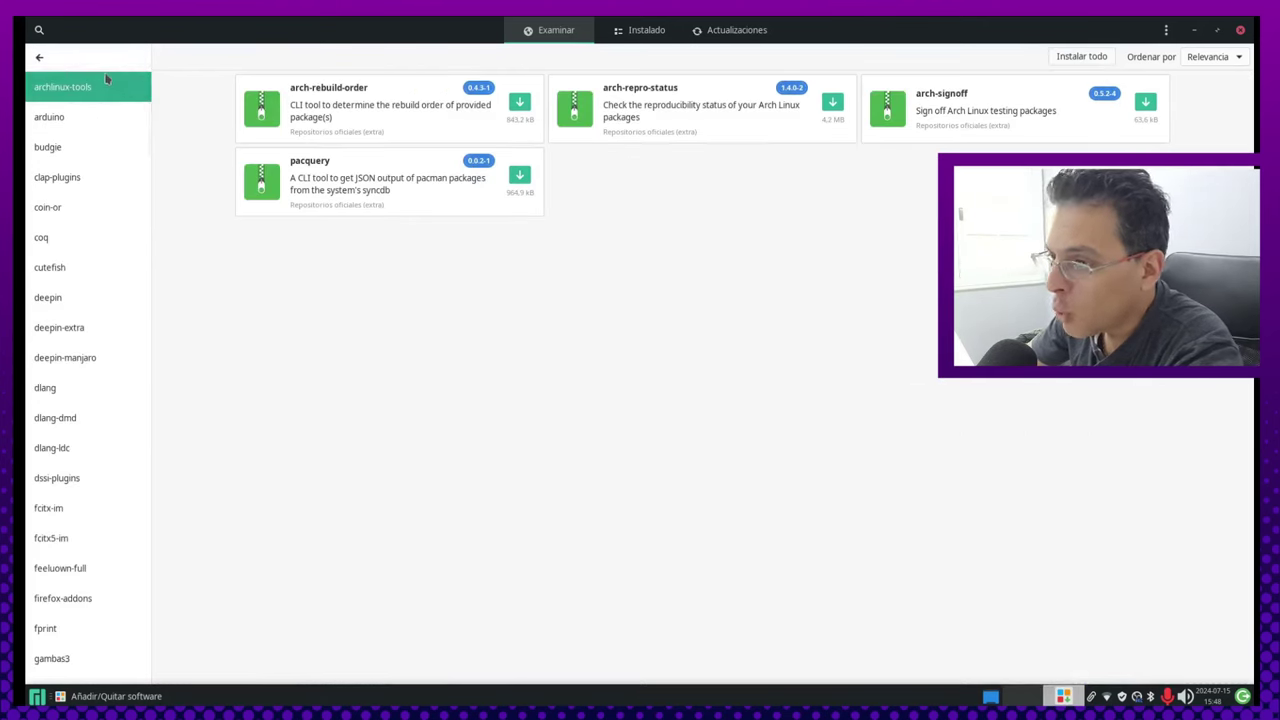
pyautogui.click(125, 148)
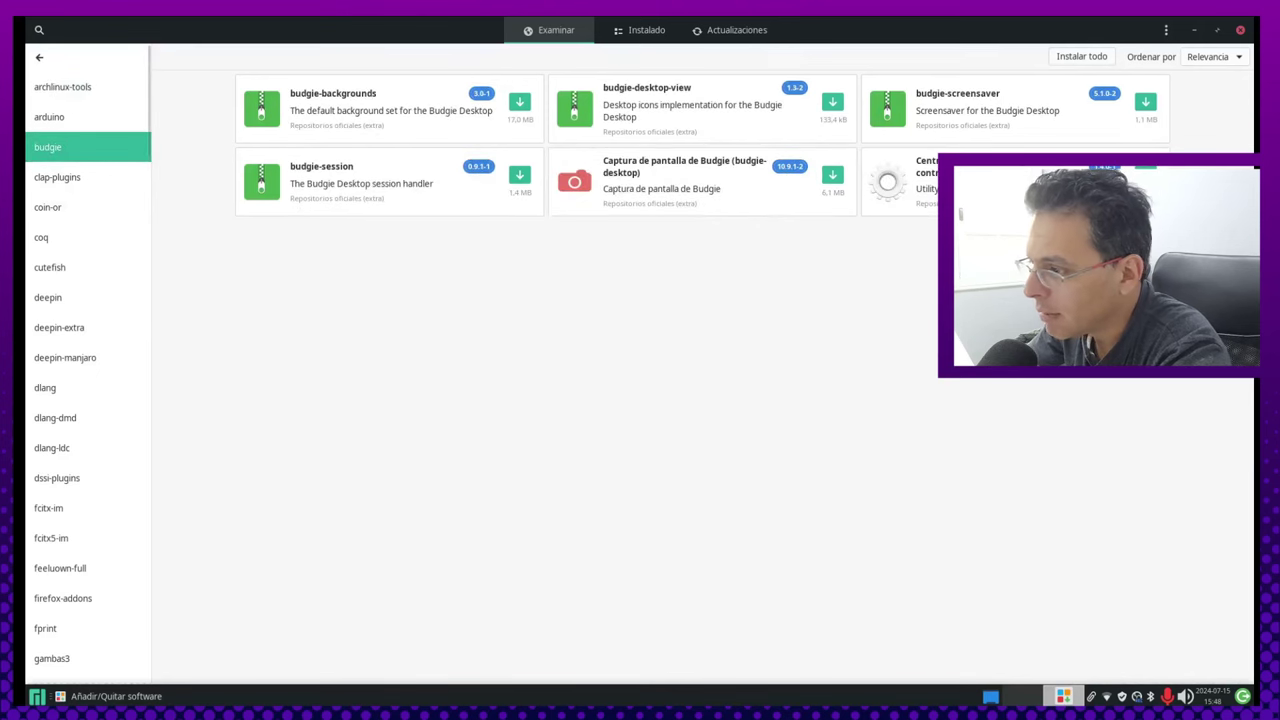
pyautogui.click(78, 302)
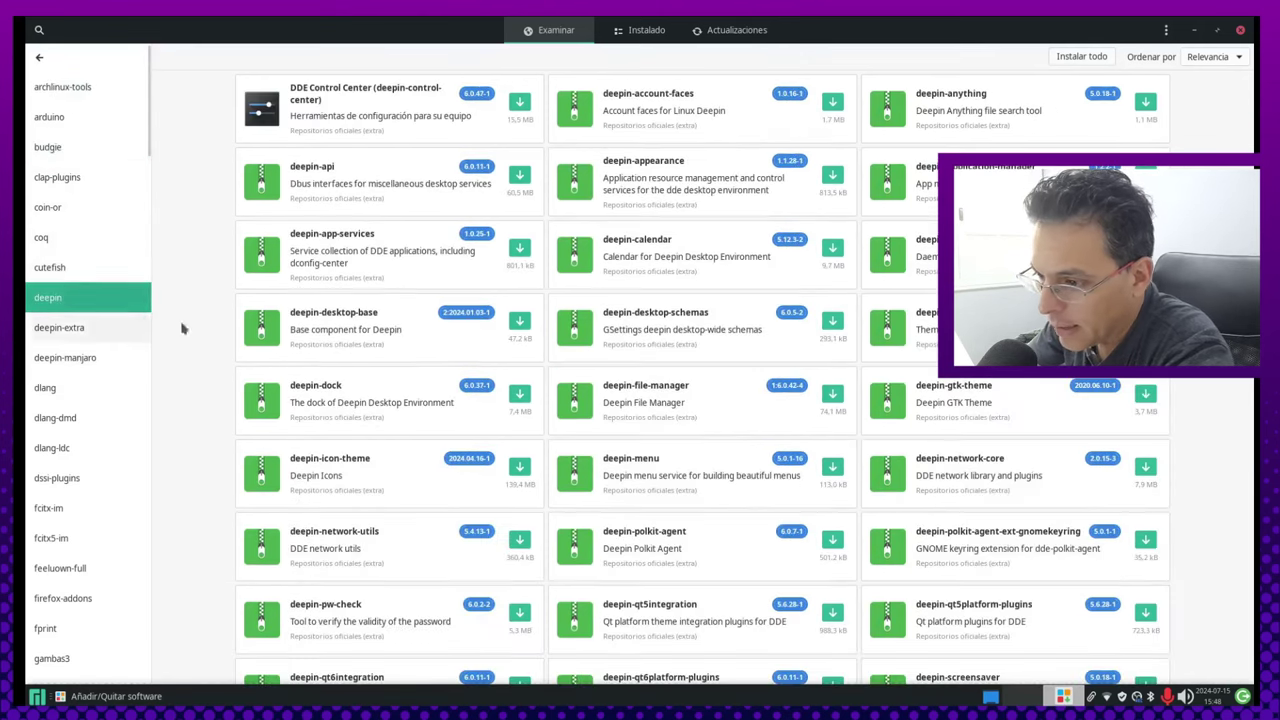
pyautogui.scroll(-2, 86, 438)
pyautogui.scroll(2, 86, 438)
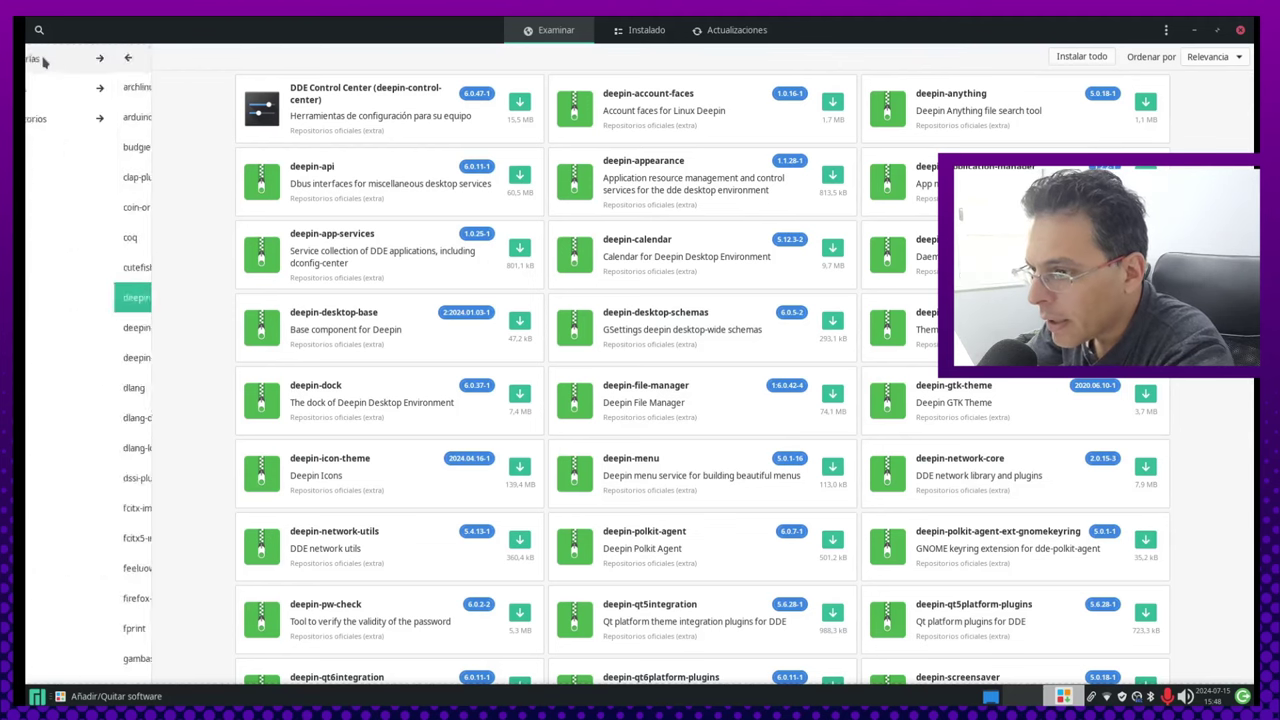
pyautogui.click(76, 120)
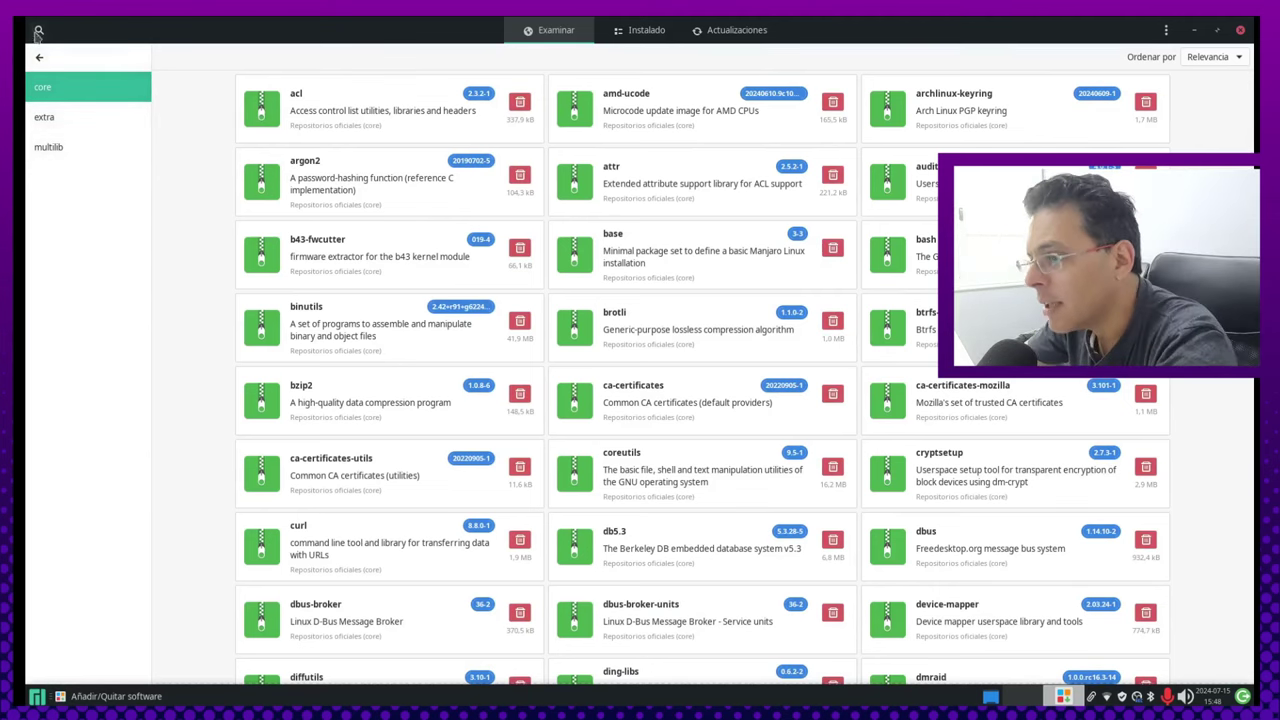
pyautogui.click(38, 59)
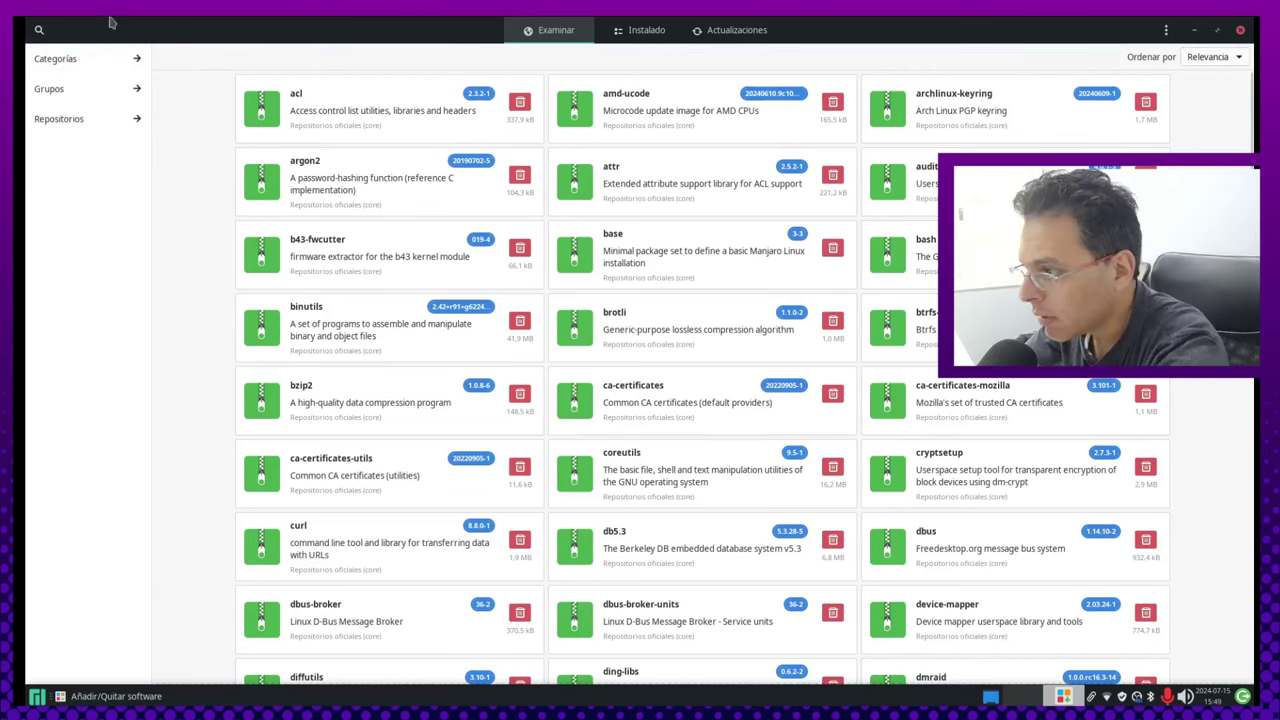
# - Search the available packages for "steam", leave the search and close the software manager
pyautogui.click(39, 29)
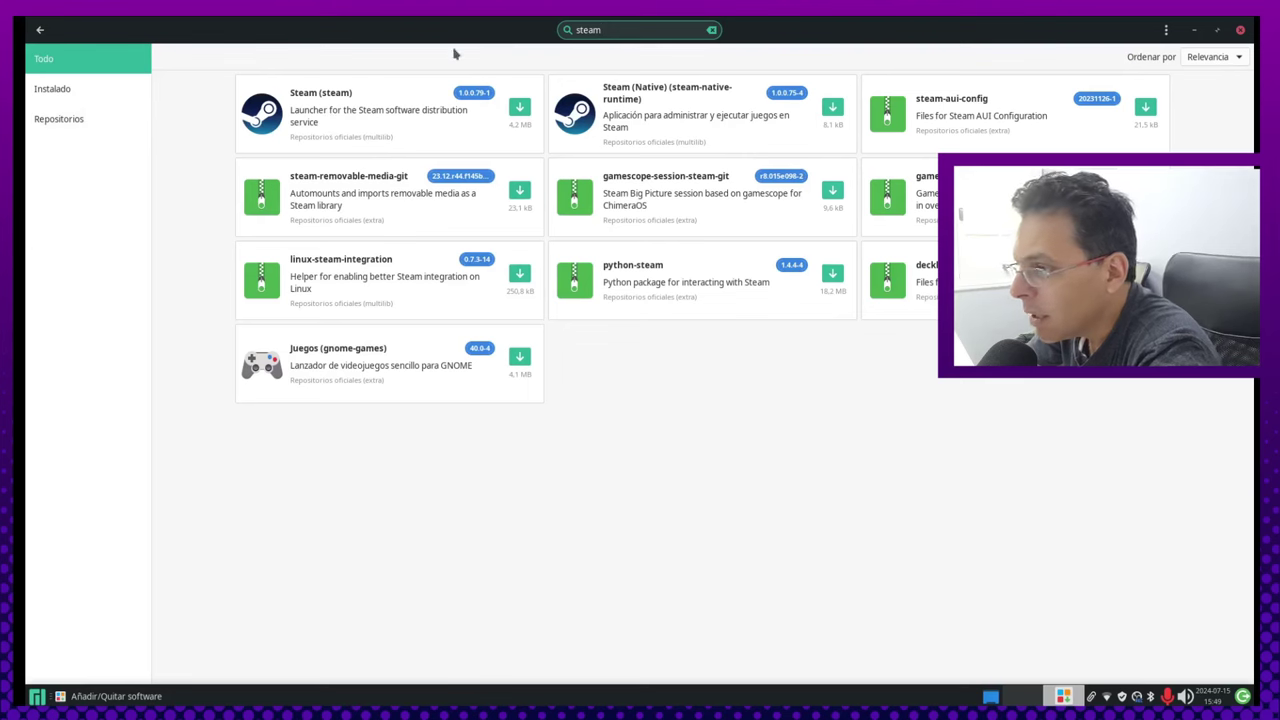
pyautogui.click(40, 31)
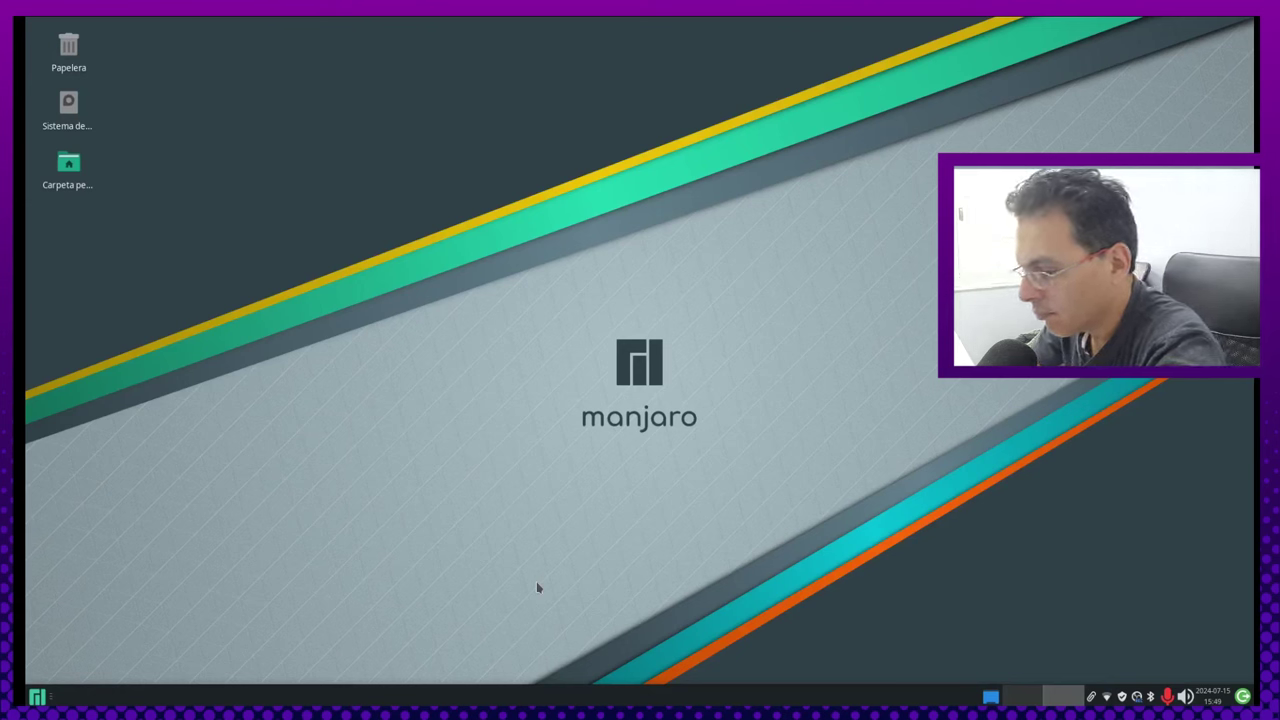
# - Reopen Añadir/Quitar software from the Sistema application category
pyautogui.press('super')
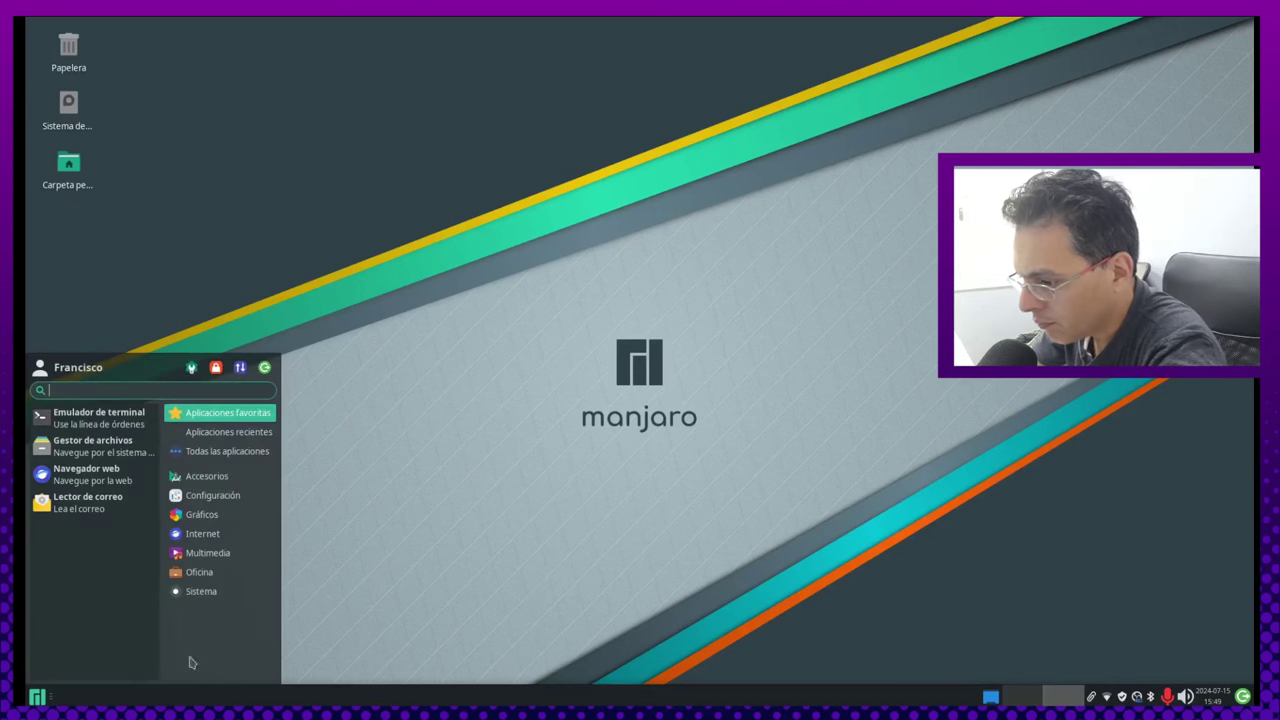
pyautogui.moveTo(199, 599)
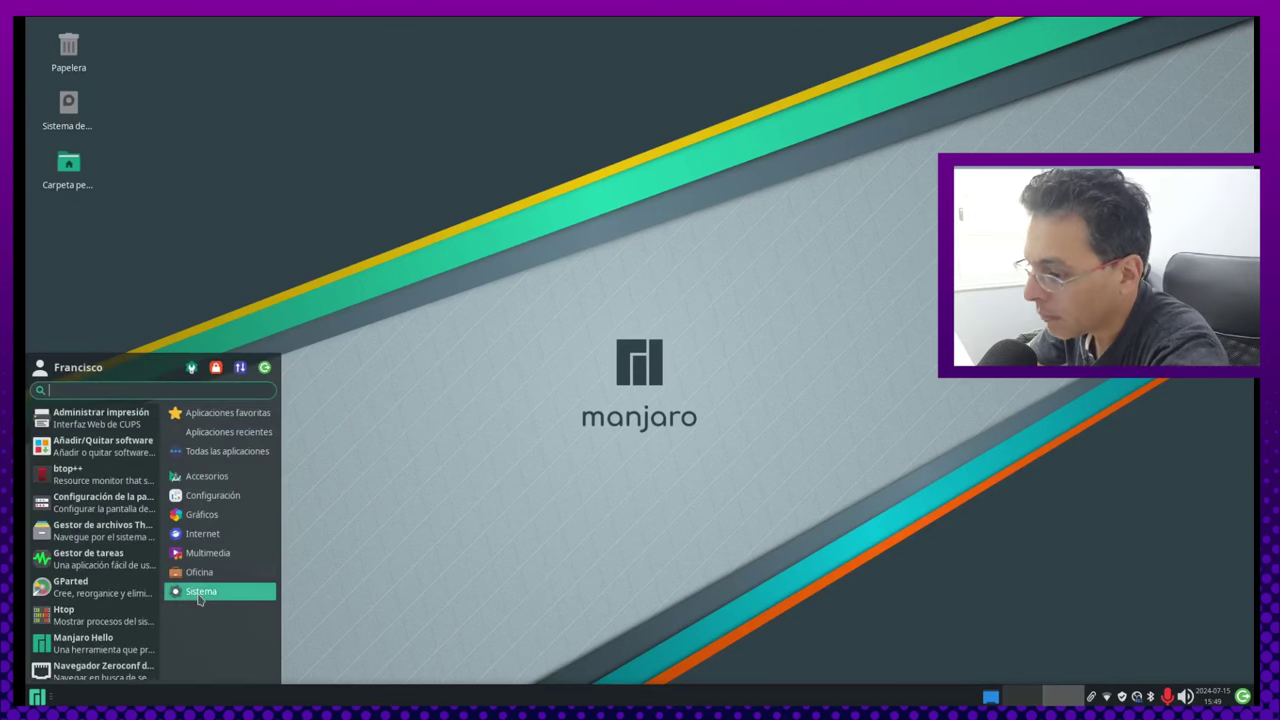
pyautogui.click(426, 529)
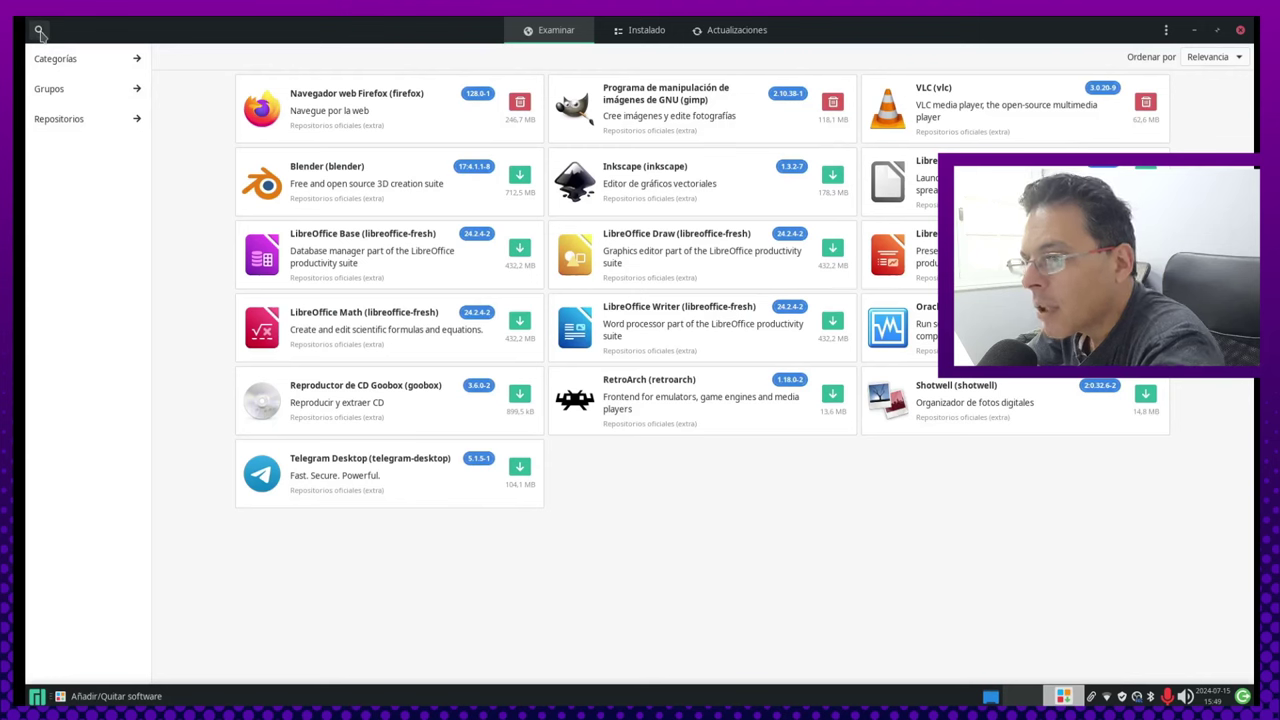
# - Open the software manager's preferences and authenticate with the account password
pyautogui.click(39, 31)
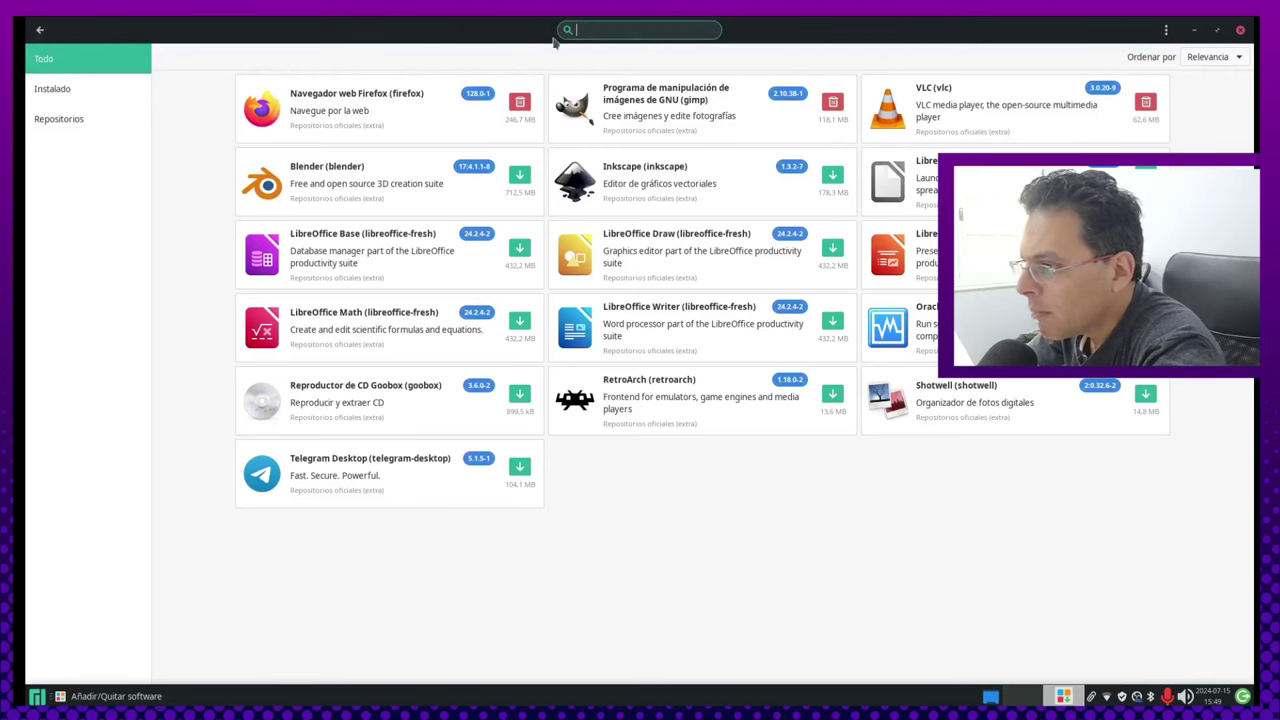
pyautogui.click(41, 31)
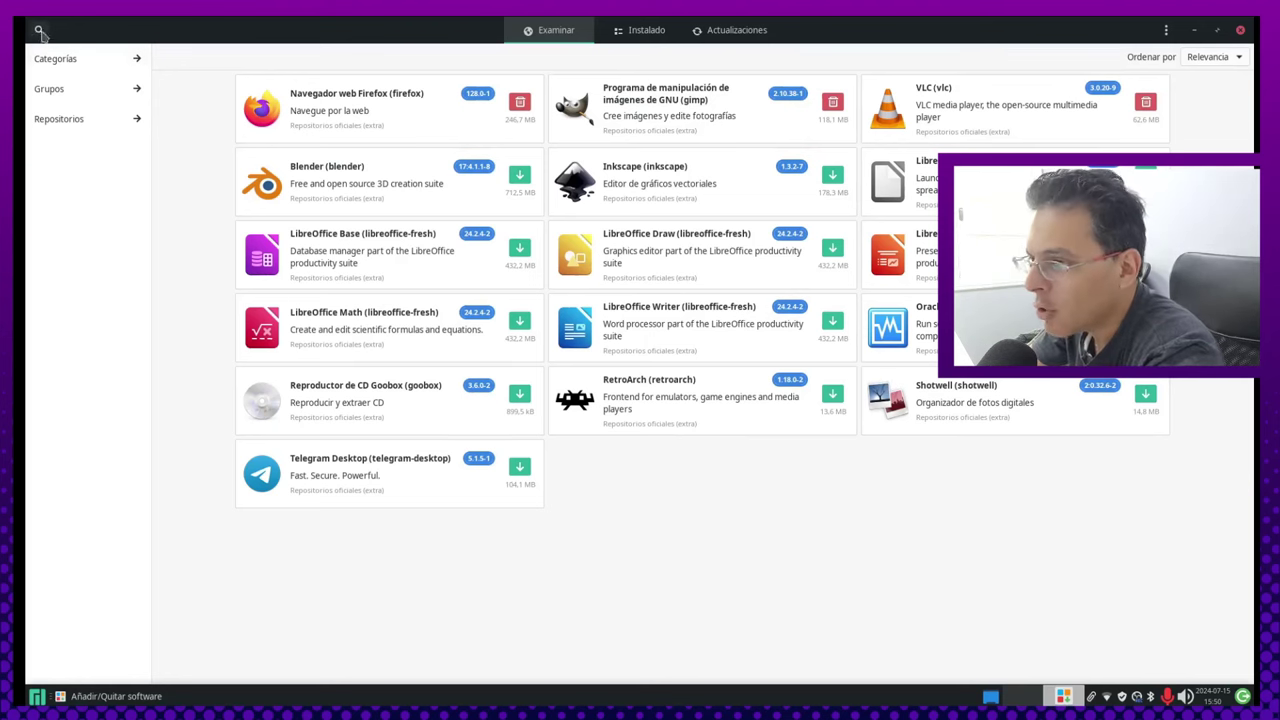
pyautogui.click(1169, 30)
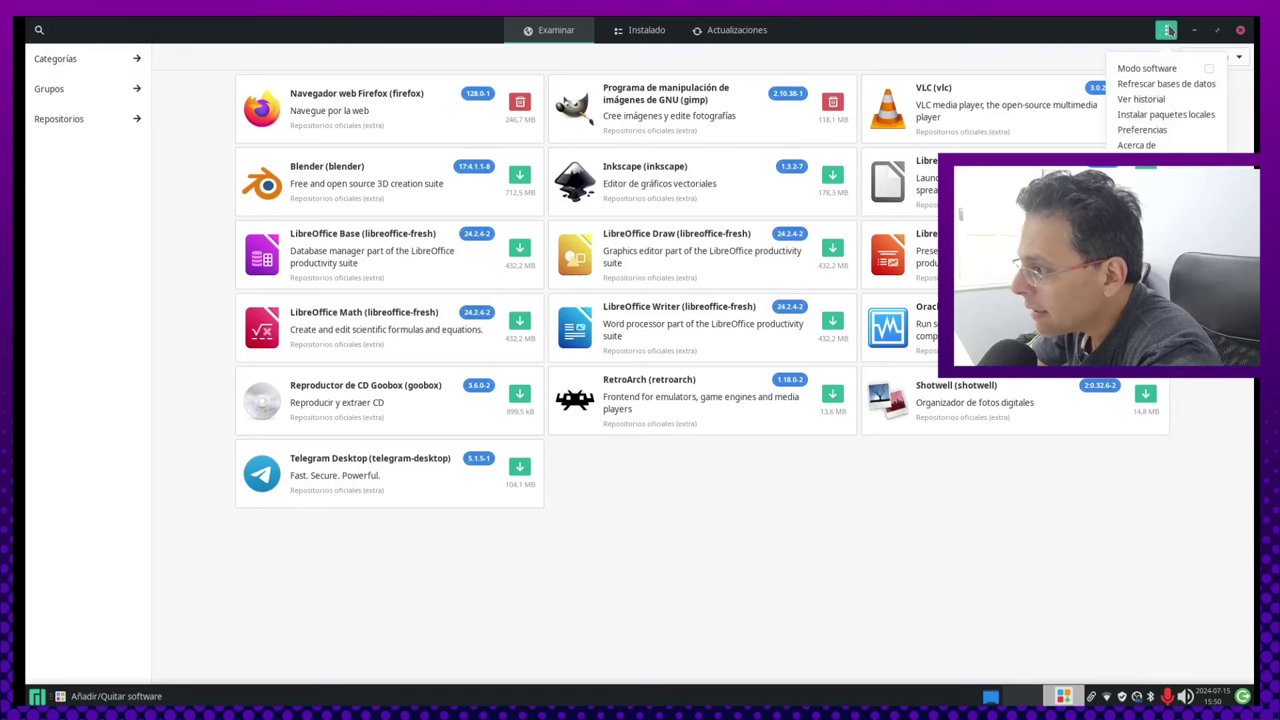
pyautogui.click(1169, 30)
pyautogui.click(1169, 30)
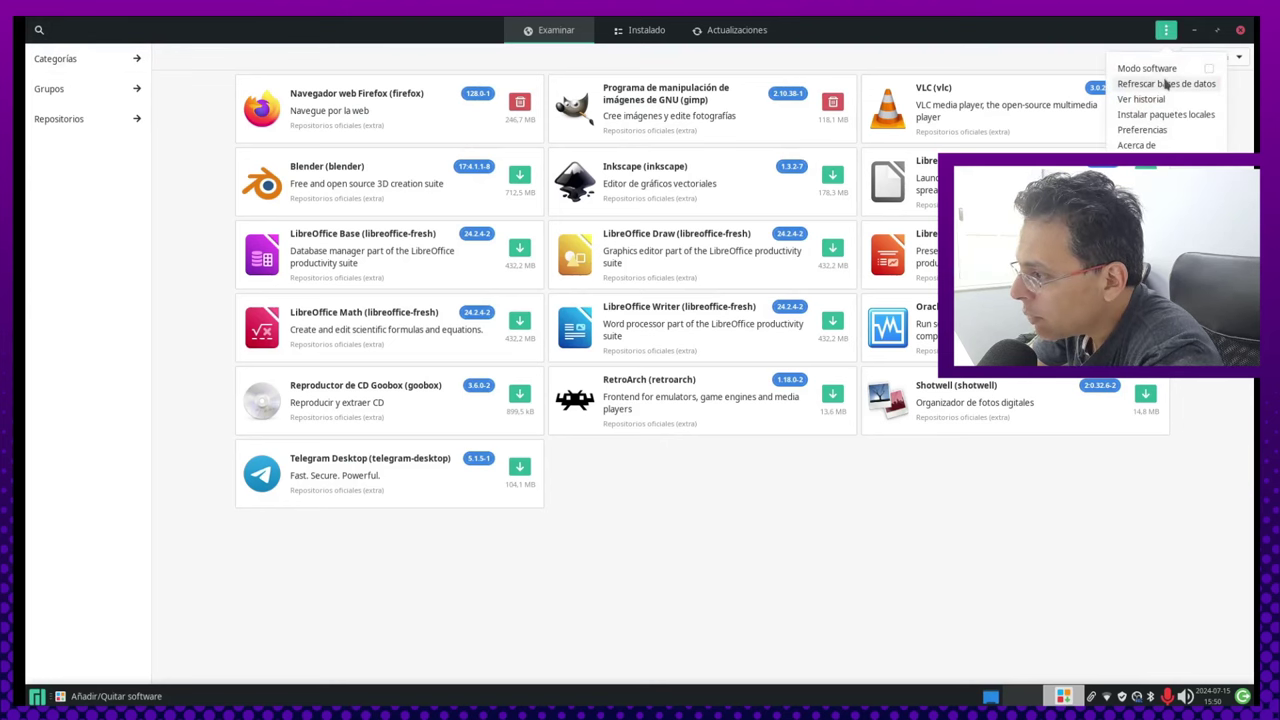
pyautogui.click(1142, 130)
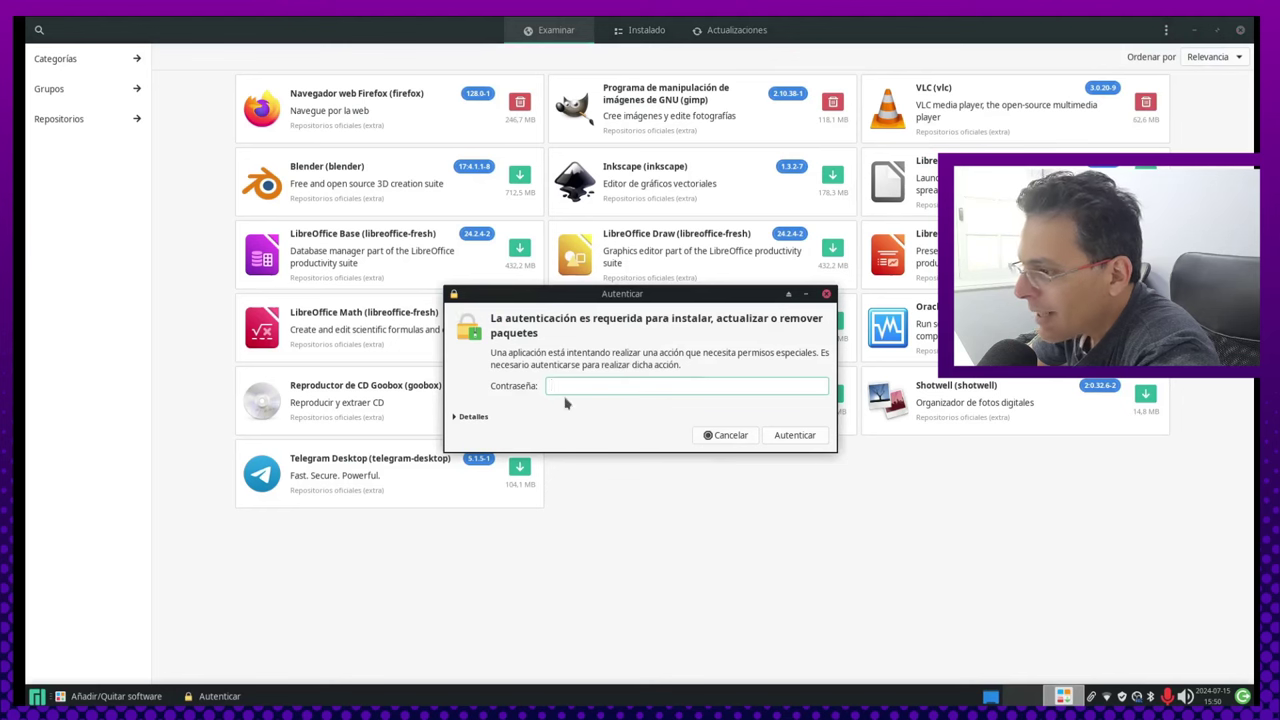
pyautogui.write('••••••')
pyautogui.click(826, 440)
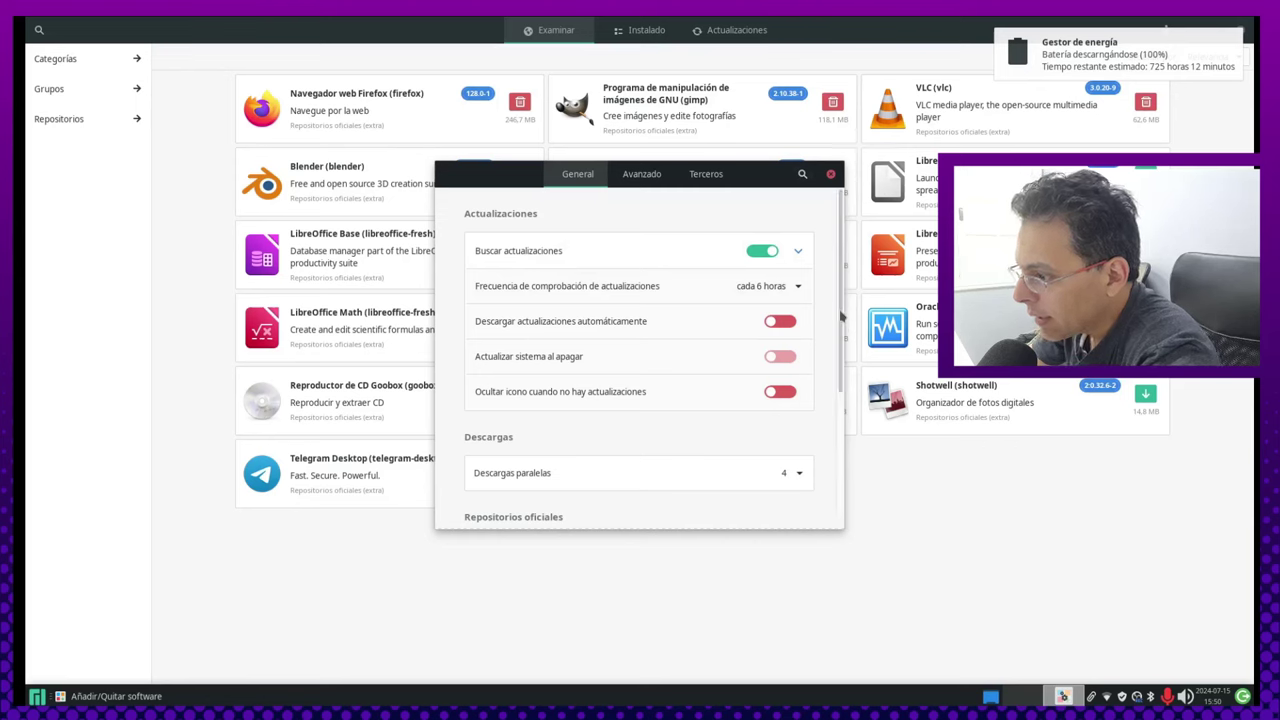
# - Review the General and Avanzado preferences and bring up the Terceros options
pyautogui.moveTo(842, 315); pyautogui.dragTo(845, 270)
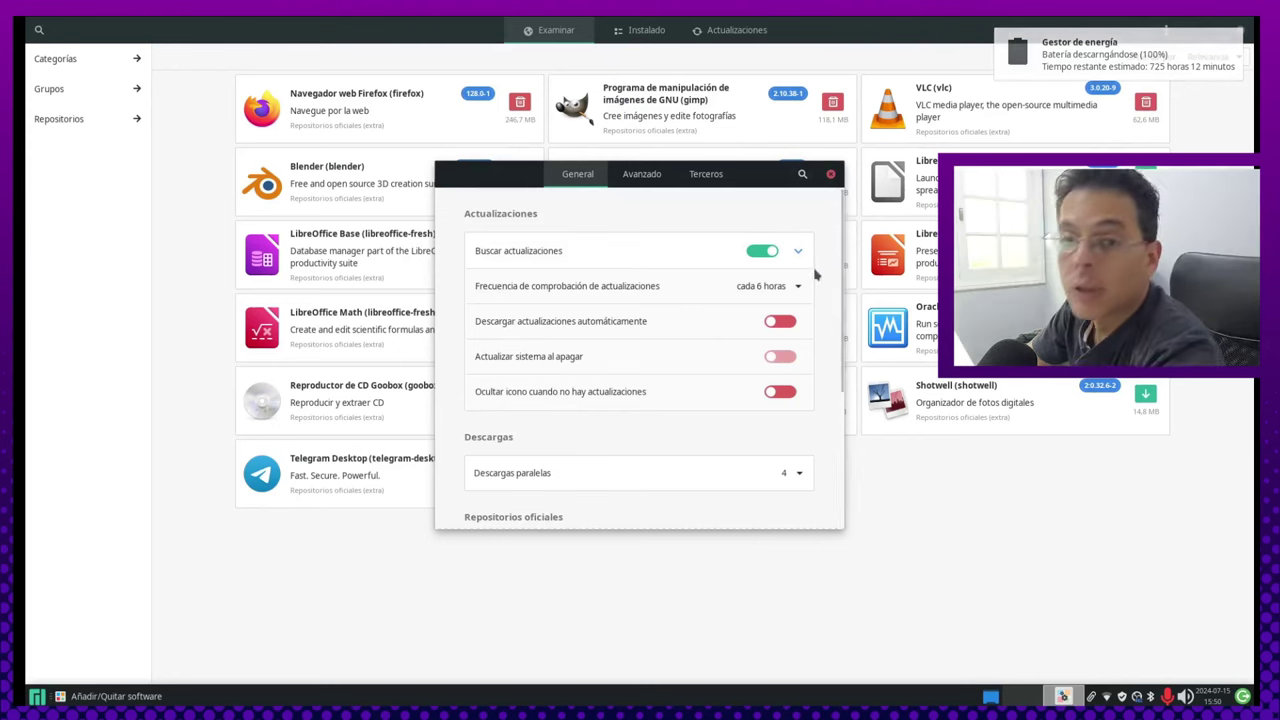
pyautogui.click(641, 174)
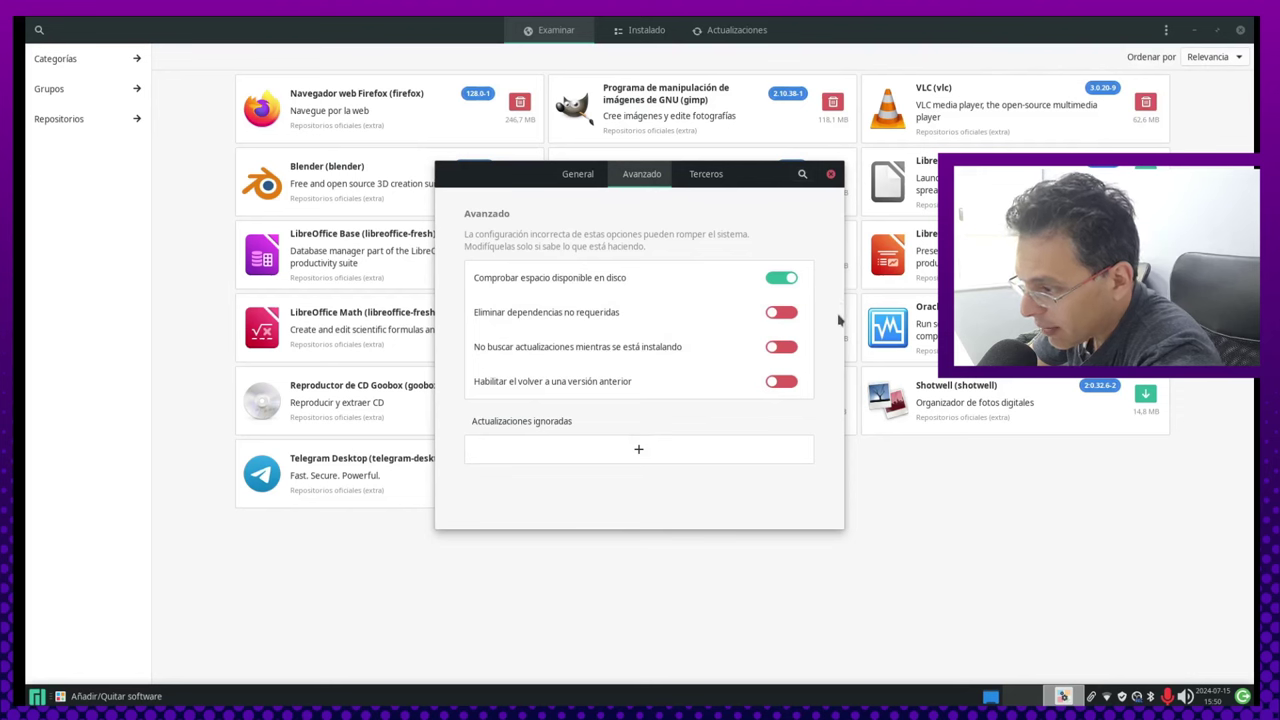
pyautogui.click(704, 178)
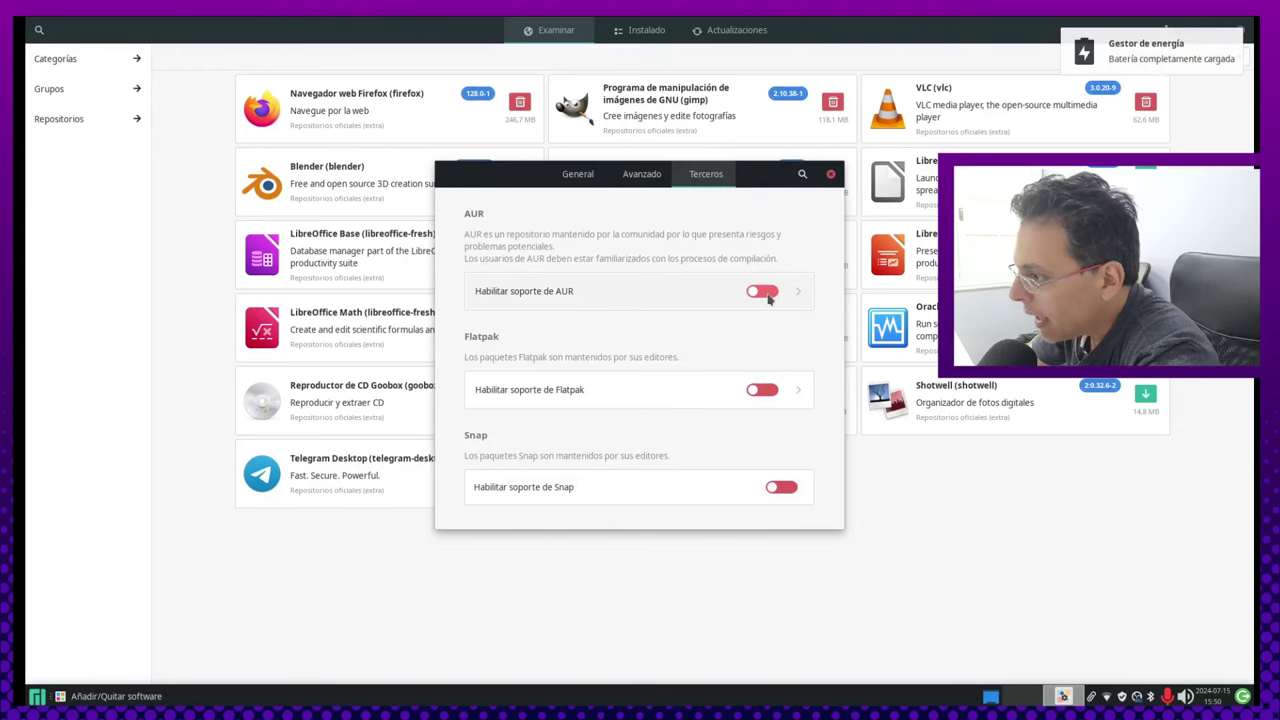
# - Enable AUR support and Flatpak support among the third-party sources
pyautogui.click(763, 292)
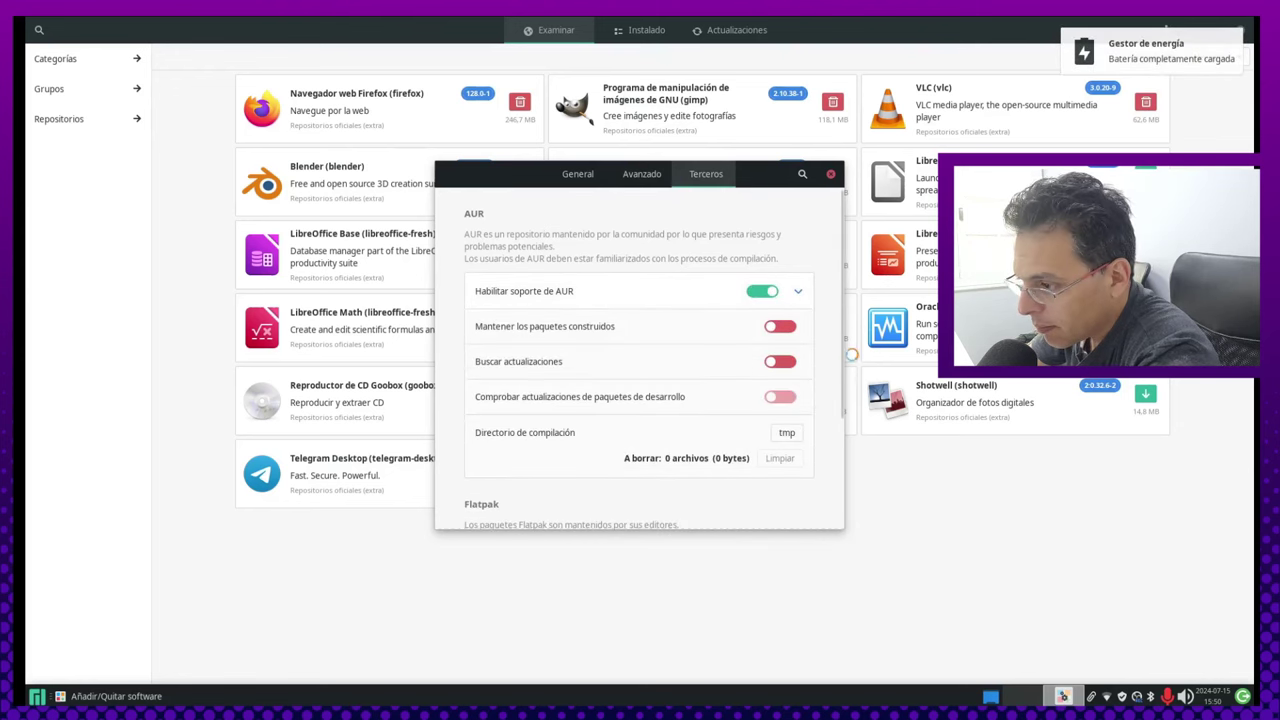
pyautogui.scroll(-3, 834, 390)
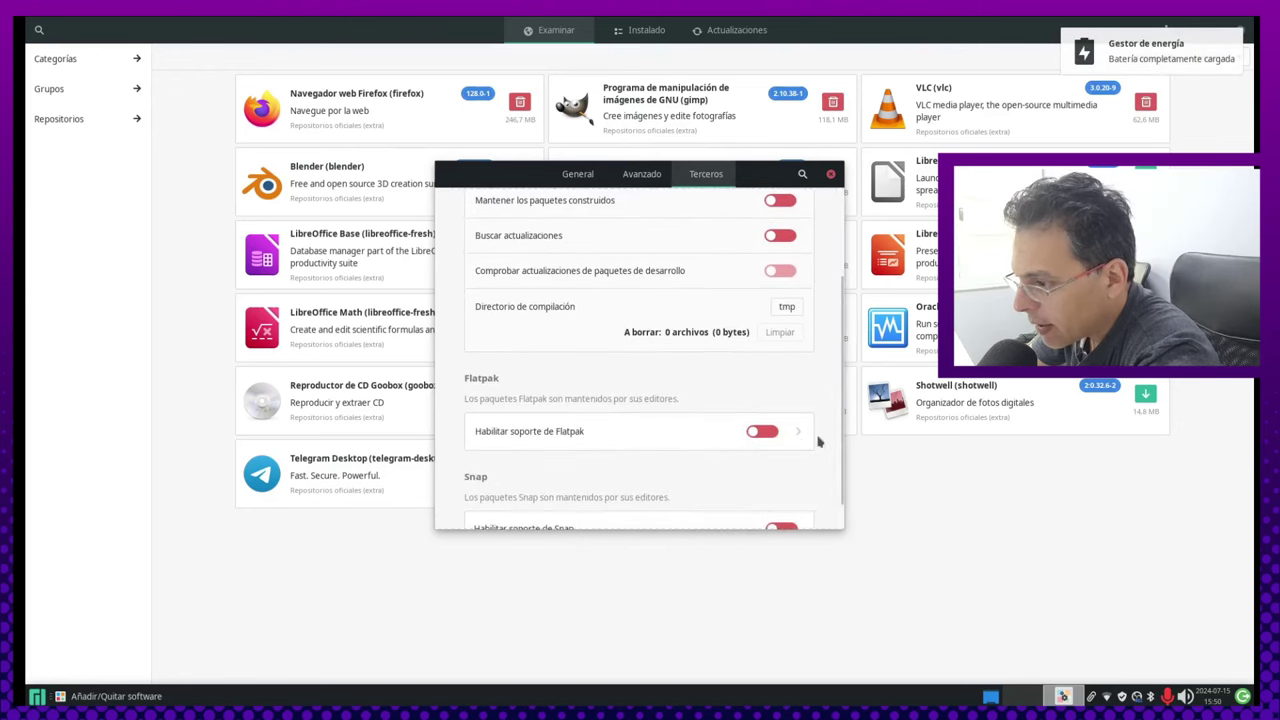
pyautogui.scroll(-1, 818, 441)
pyautogui.click(772, 400)
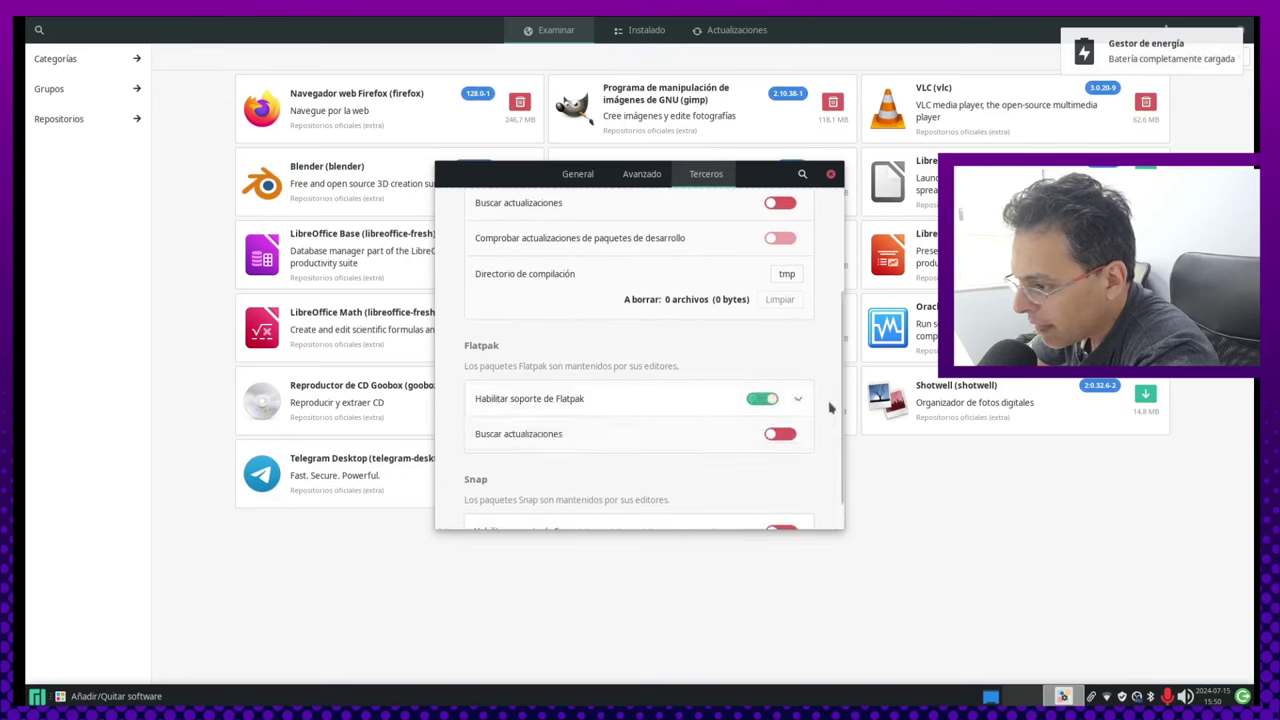
pyautogui.scroll(-1, 831, 408)
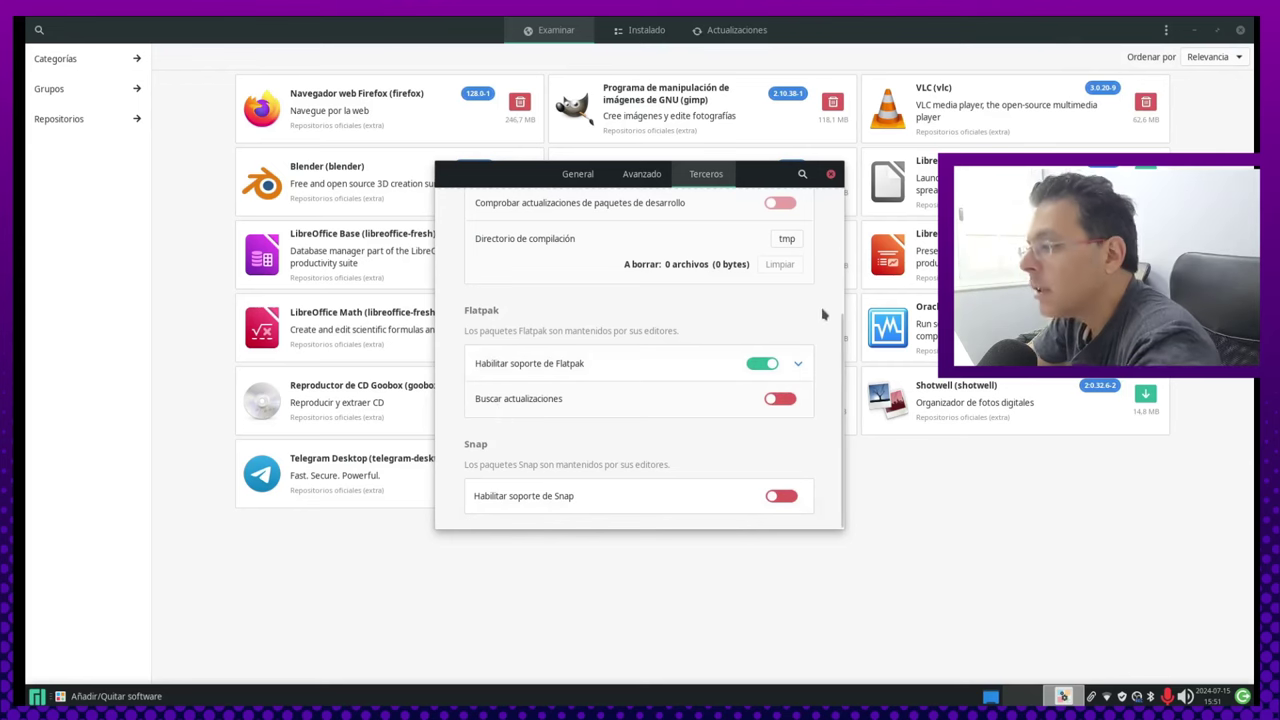
# - Turn Flatpak support back off and close the preferences
pyautogui.scroll(5, 786, 376)
pyautogui.scroll(-2, 840, 505)
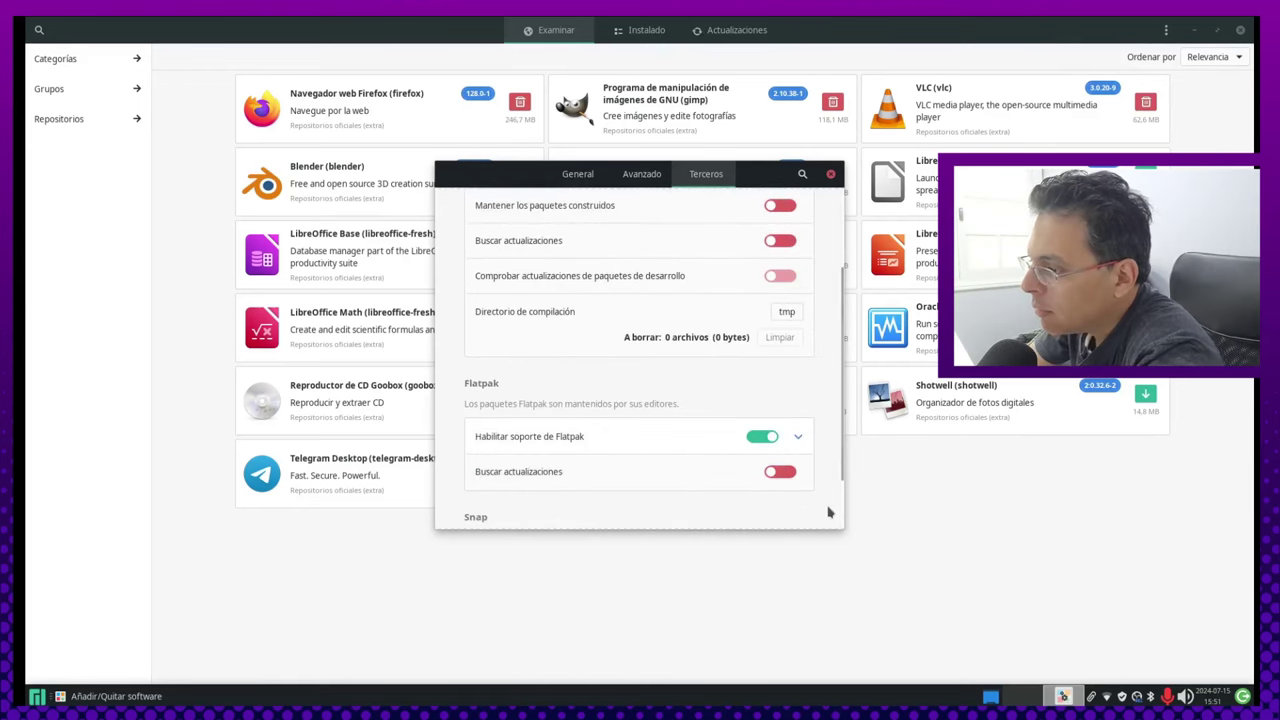
pyautogui.scroll(3, 826, 512)
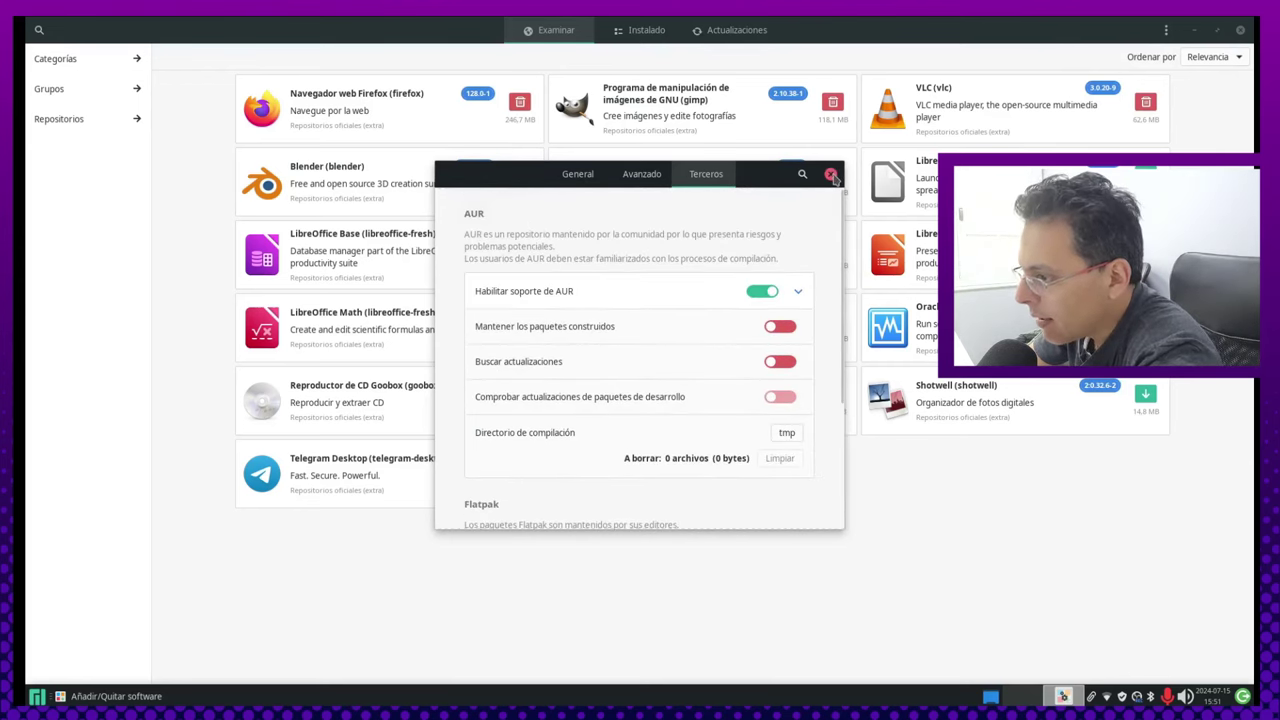
pyautogui.scroll(-4, 785, 415)
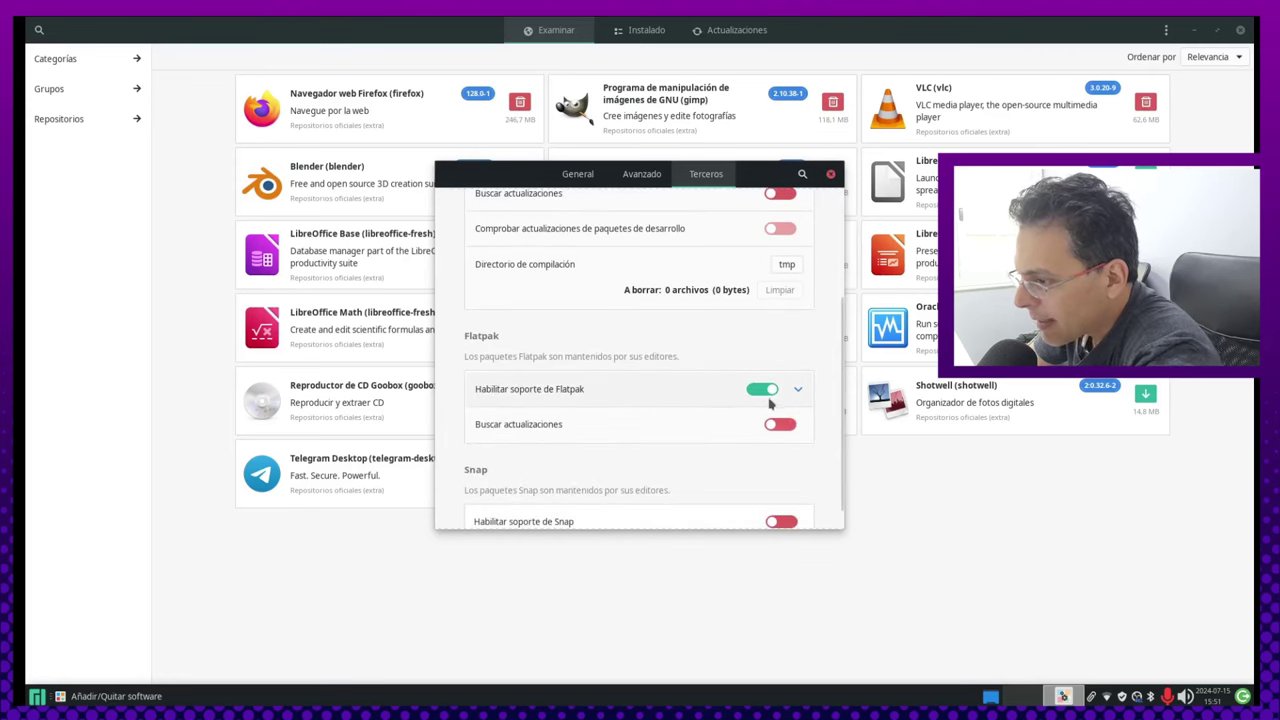
pyautogui.click(764, 399)
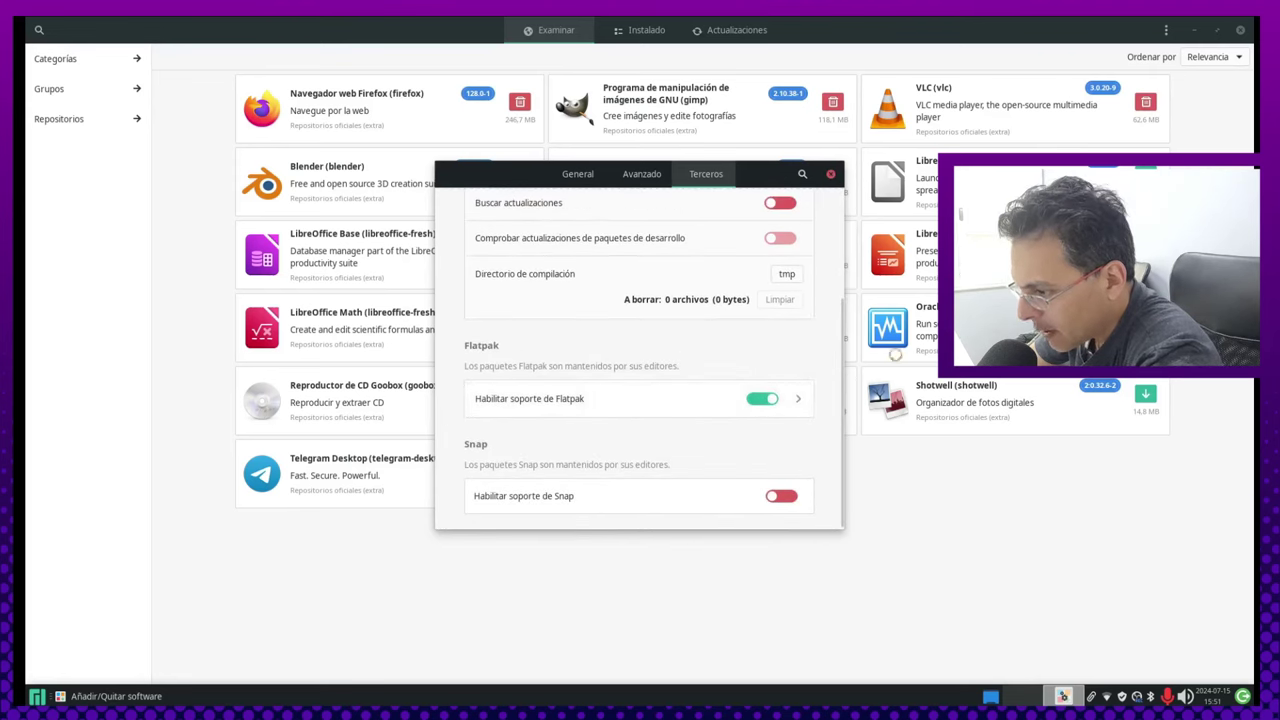
pyautogui.click(760, 399)
pyautogui.scroll(4, 829, 342)
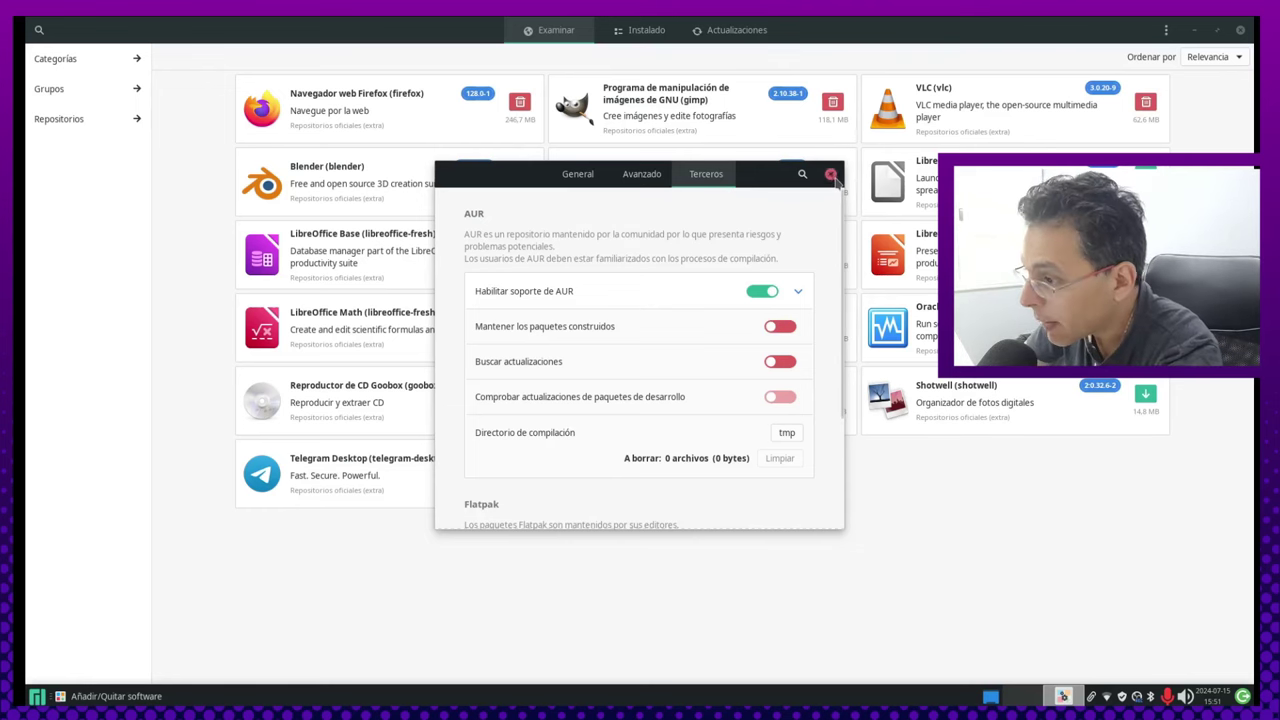
pyautogui.click(830, 174)
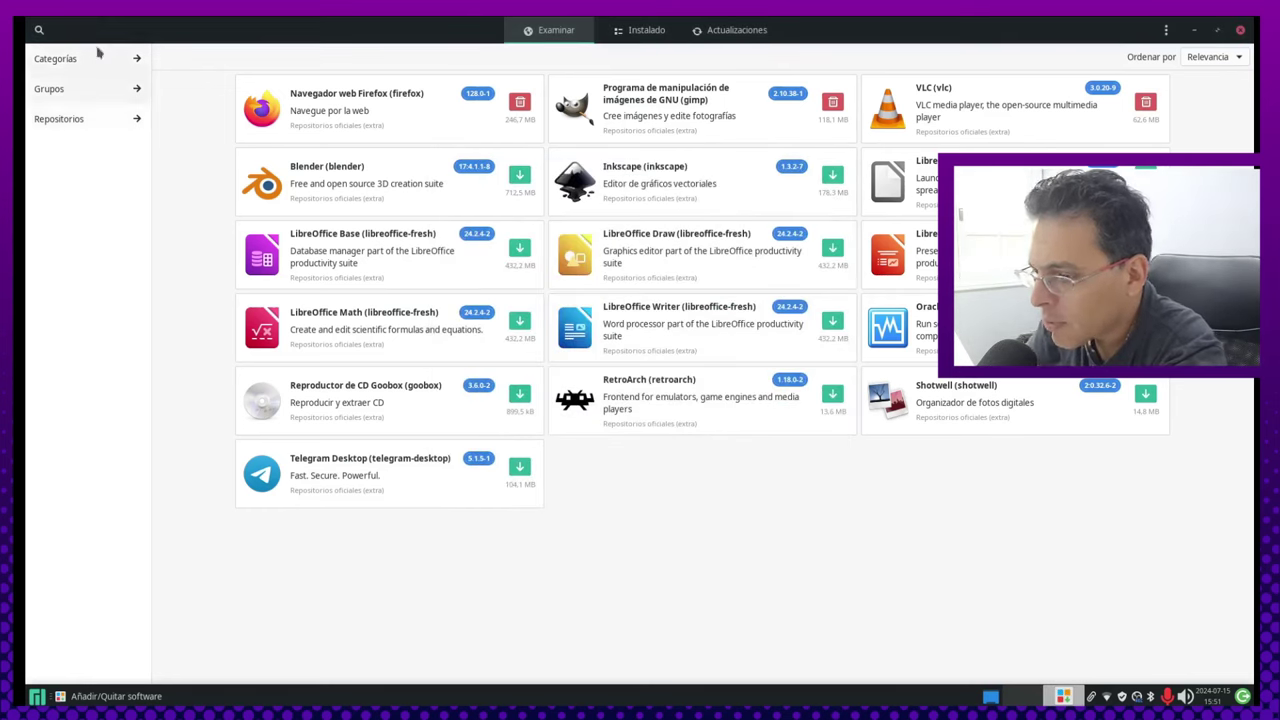
# - Search for "spotube" across AUR, Repositorios, Instalado and Todo, and leave the search
pyautogui.click(39, 29)
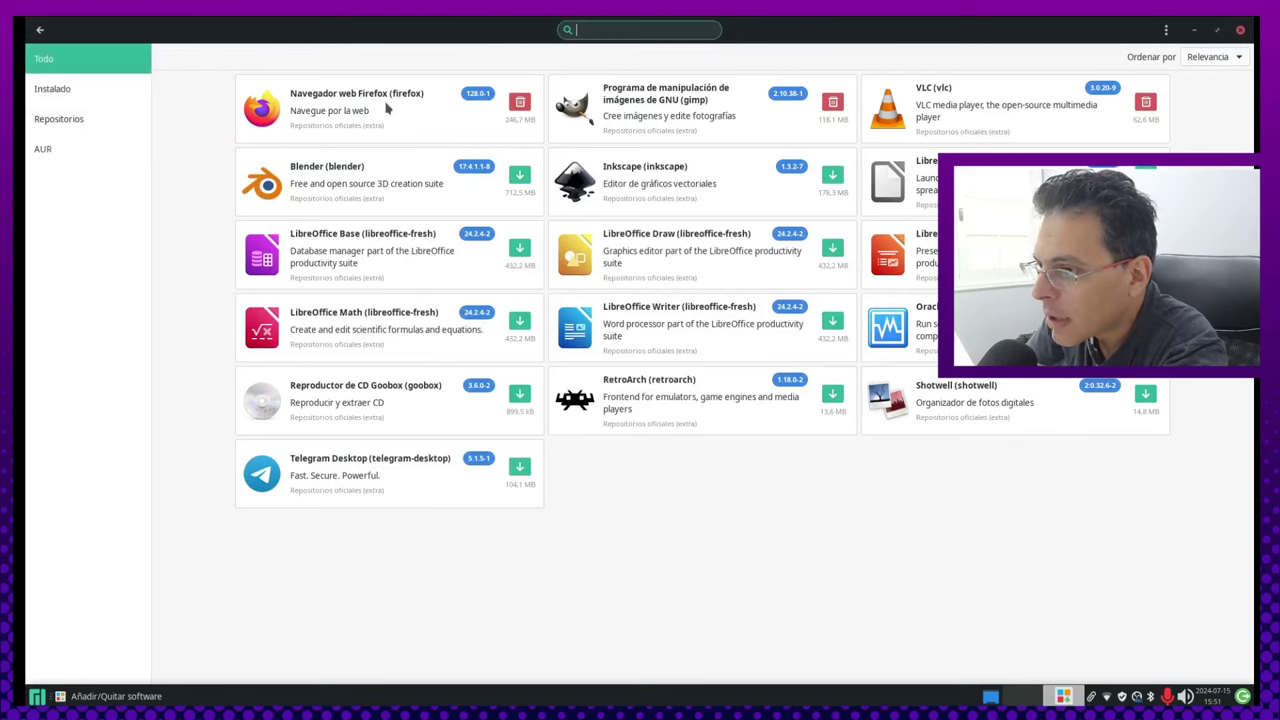
pyautogui.write('str')
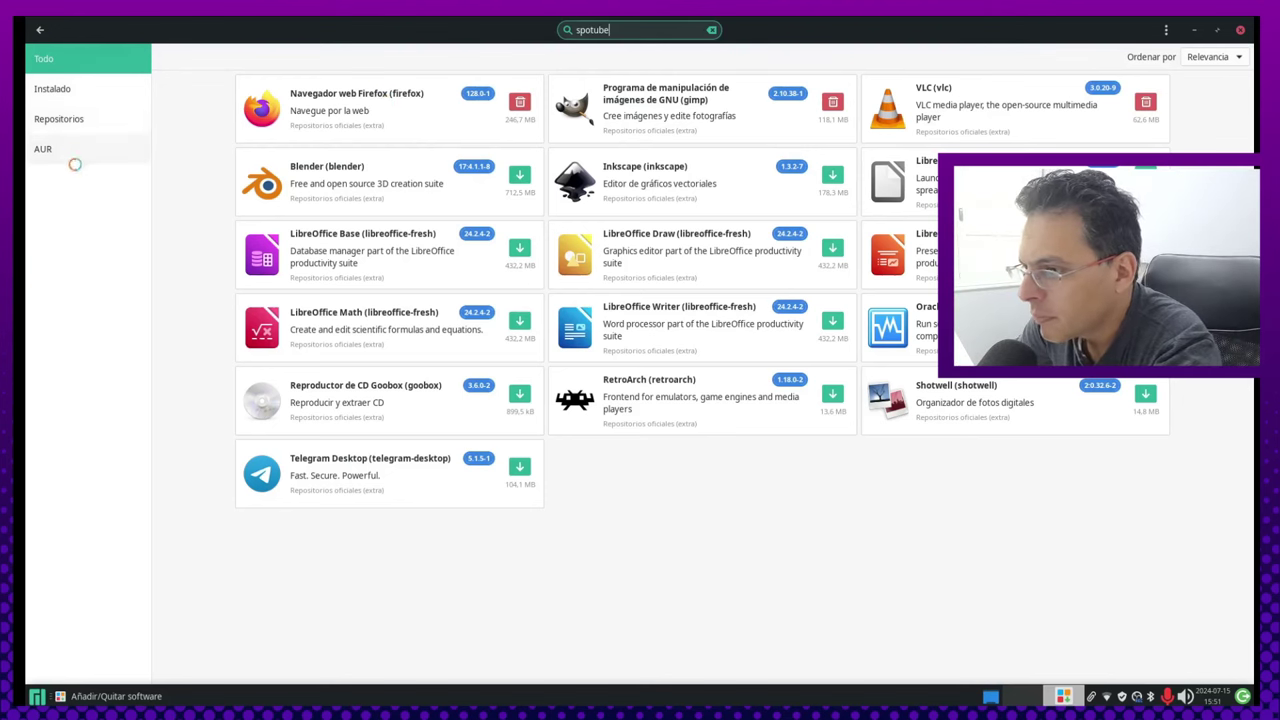
pyautogui.click(80, 148)
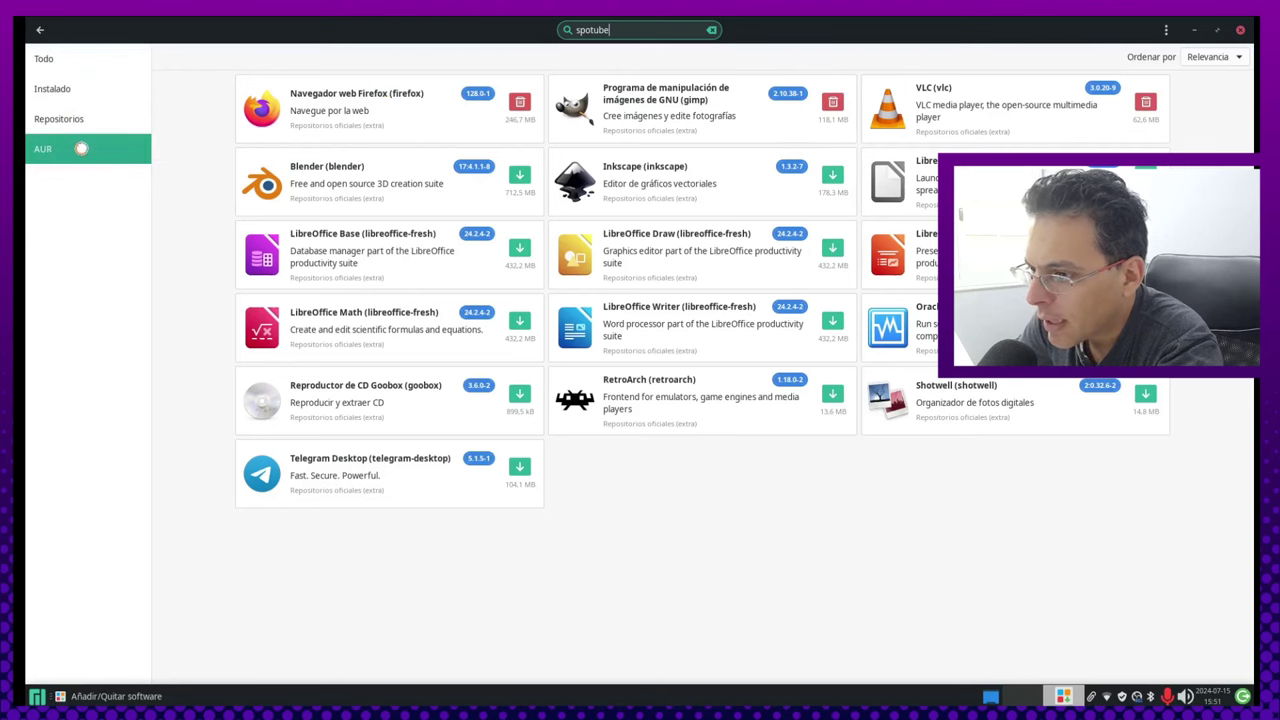
pyautogui.click(85, 117)
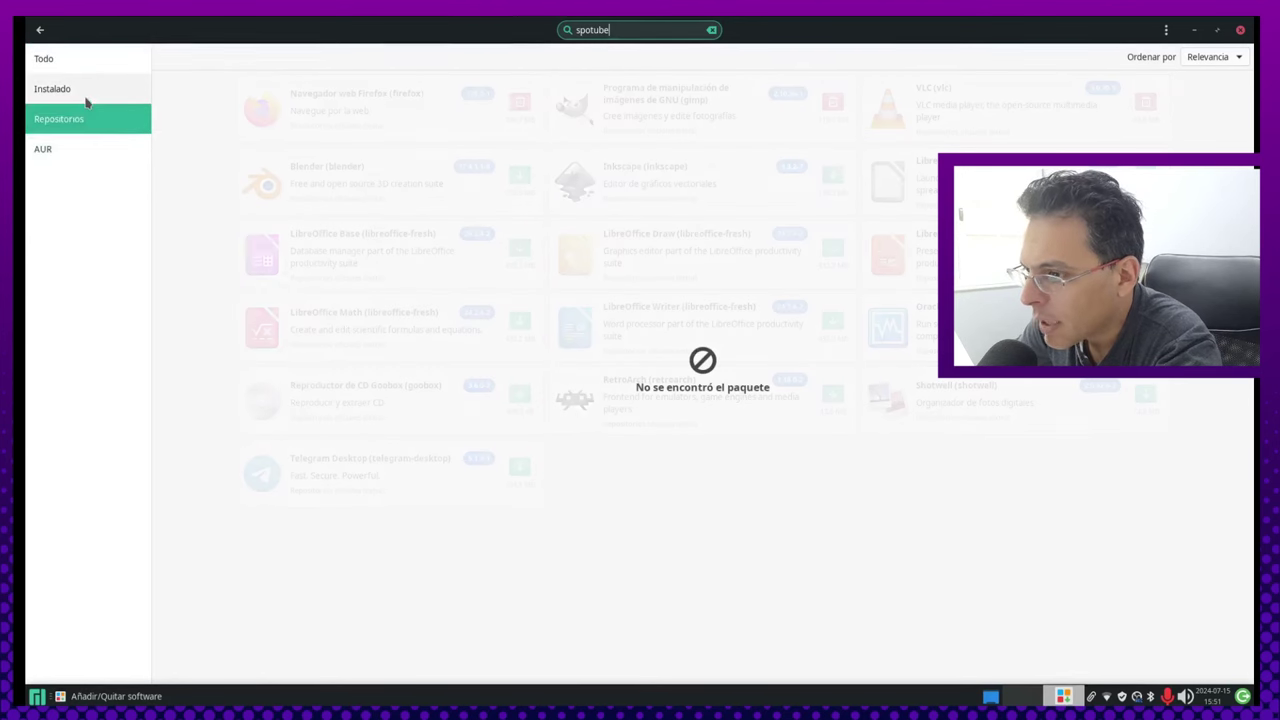
pyautogui.click(86, 92)
pyautogui.click(99, 58)
pyautogui.click(80, 138)
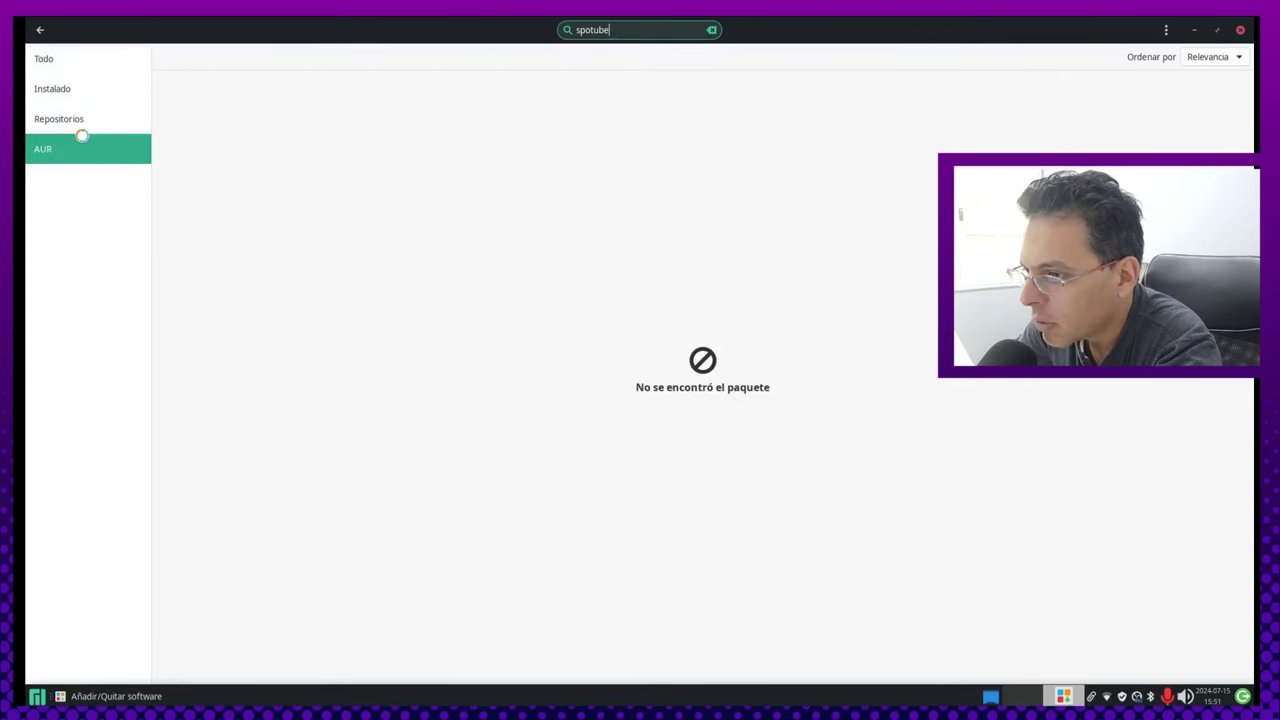
pyautogui.click(58, 62)
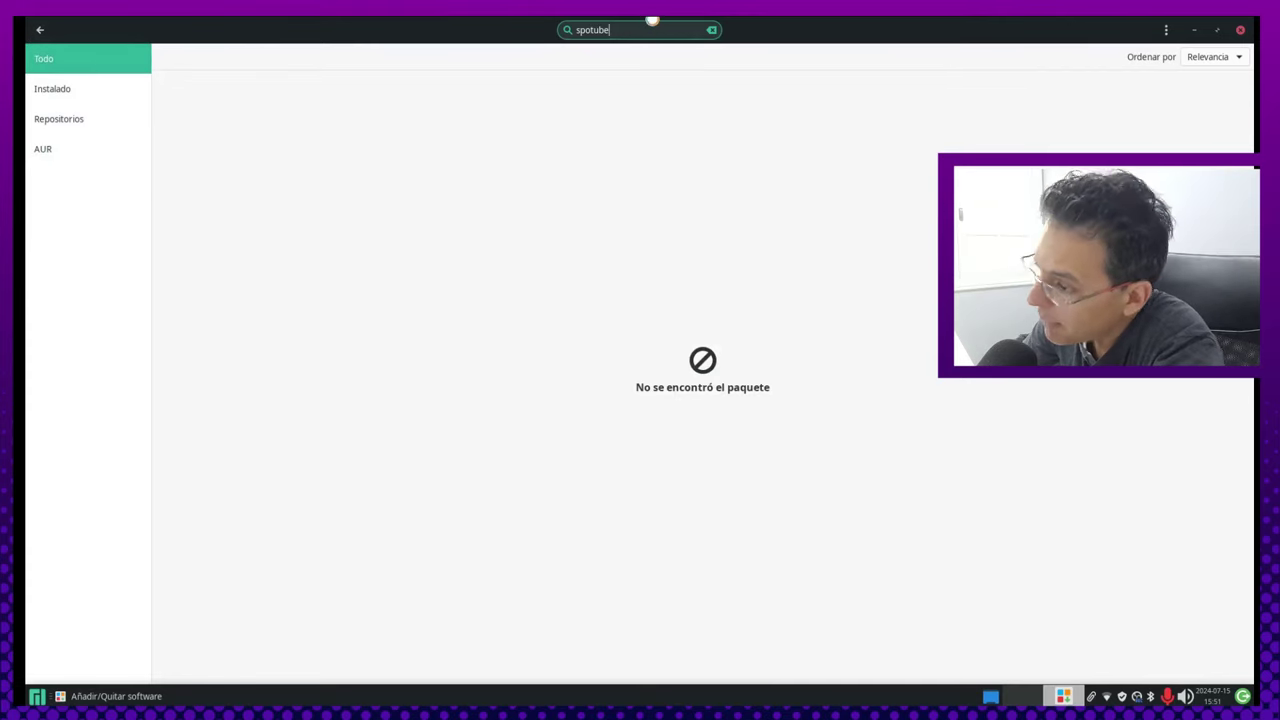
pyautogui.click(42, 28)
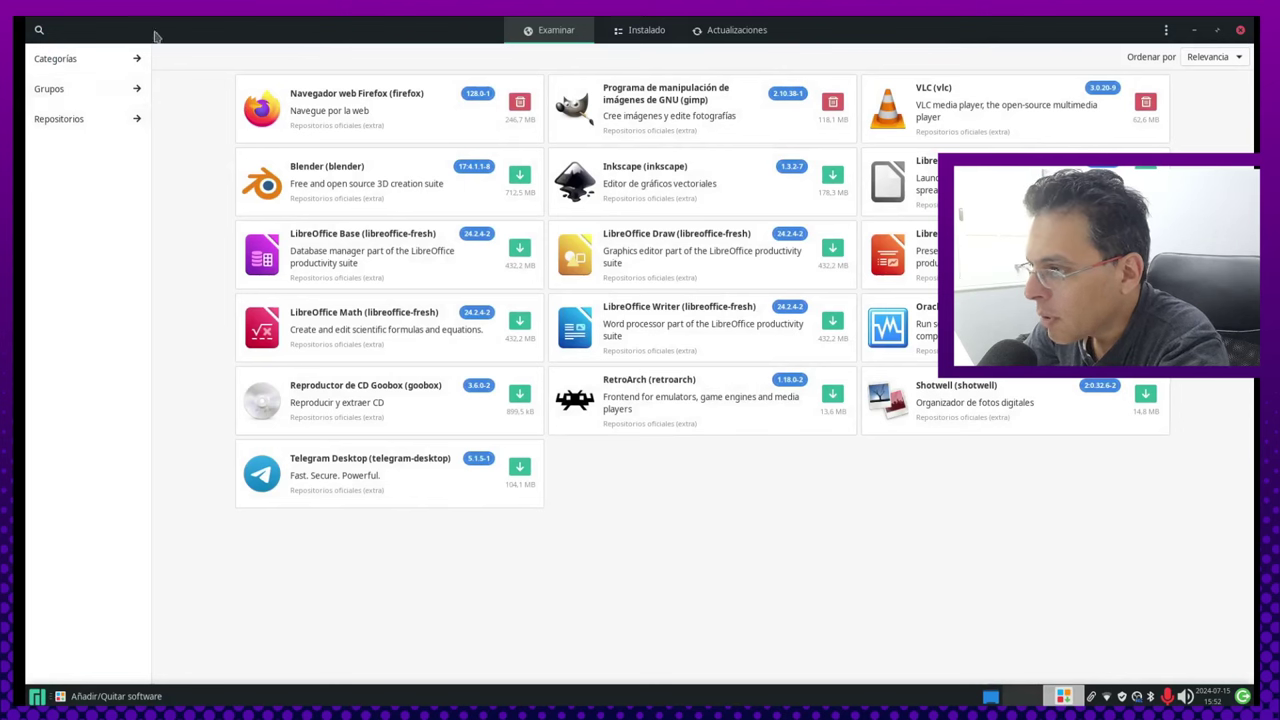
# - Search the packages for "stremio" and limit the results to AUR
pyautogui.click(39, 30)
pyautogui.write('stremio')
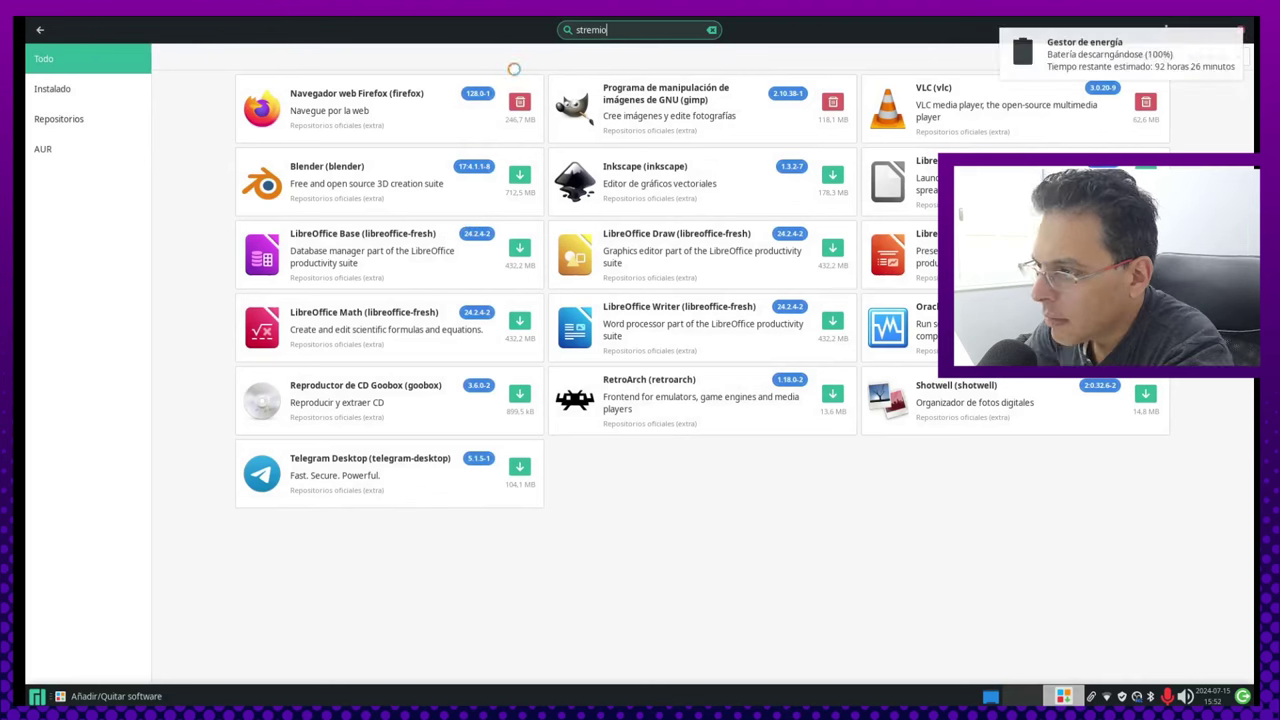
pyautogui.click(1233, 38)
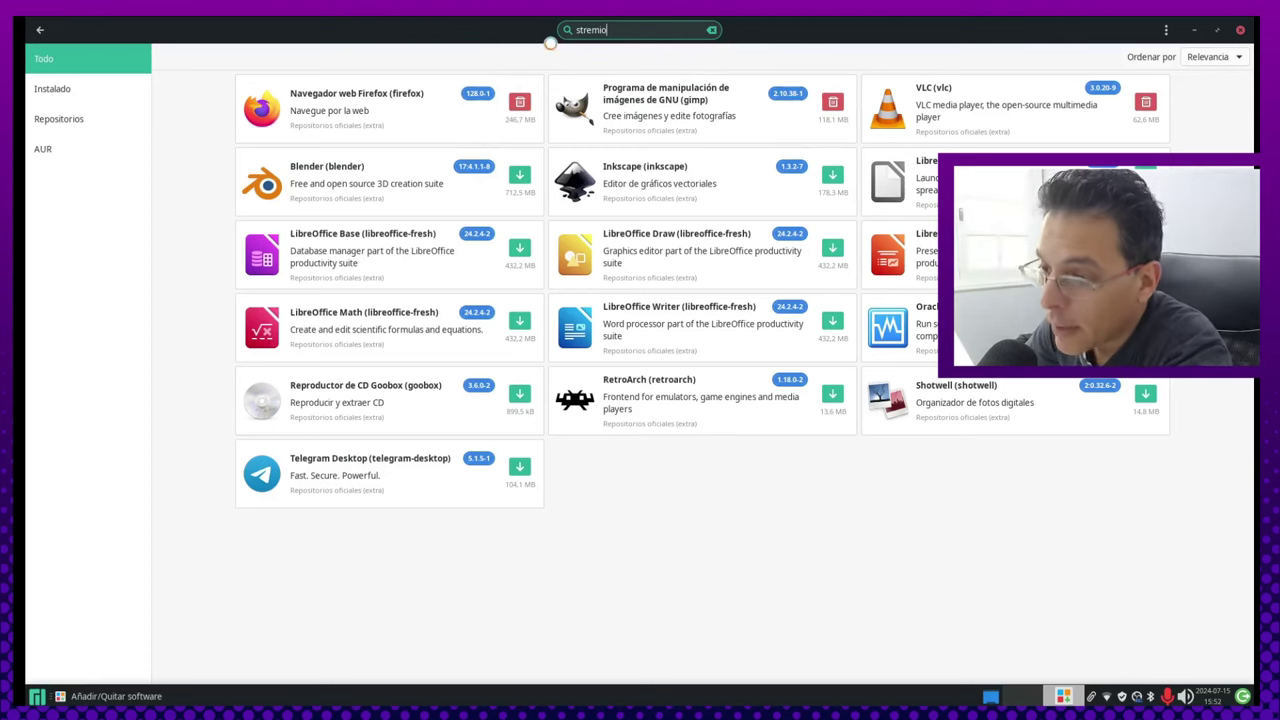
pyautogui.click(93, 148)
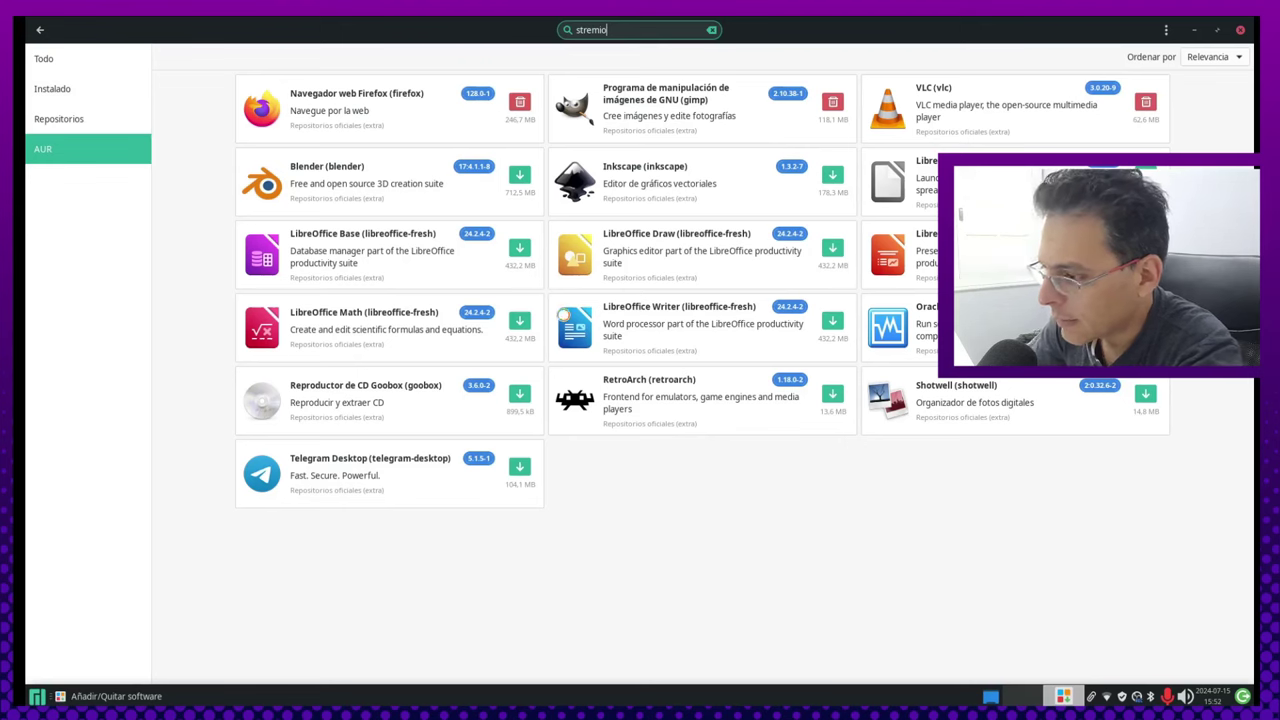
# - Launch btop, maximize its terminal window to examine processor load and running processes, and close it
pyautogui.press('super')
pyautogui.write('stremio')
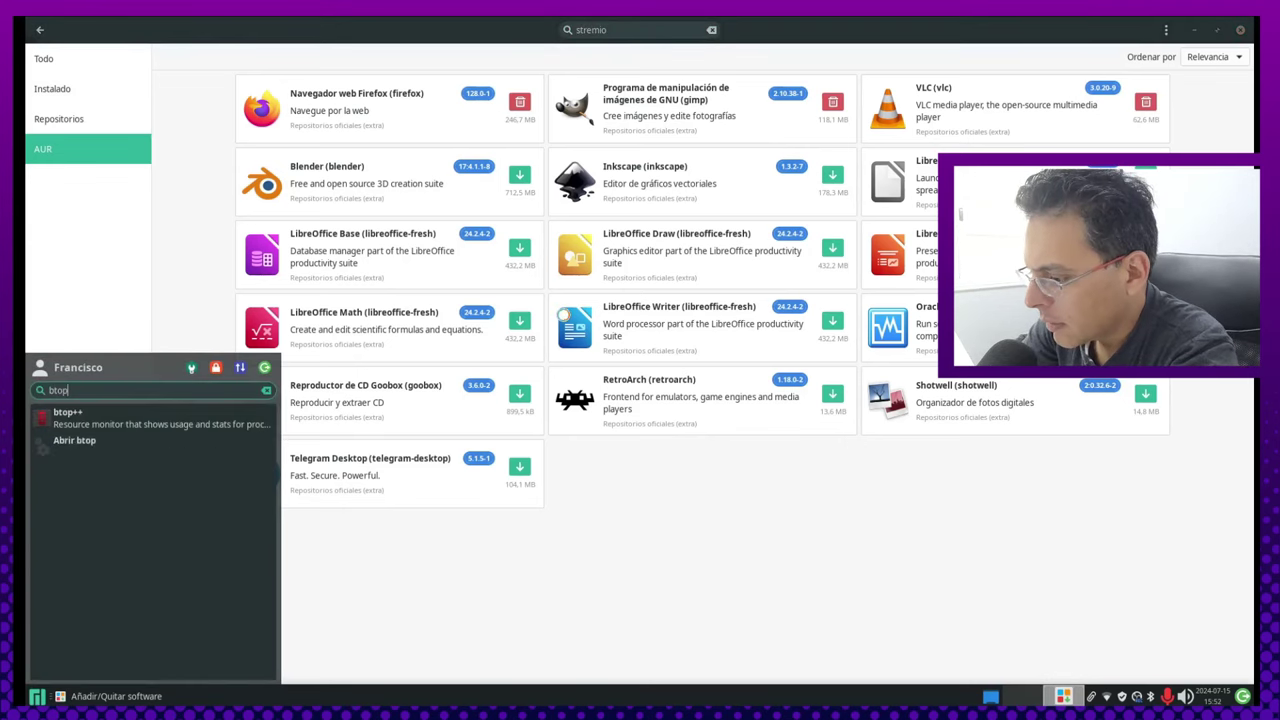
pyautogui.press('Escape')
pyautogui.hotkey('ctrl', 'alt', 't')
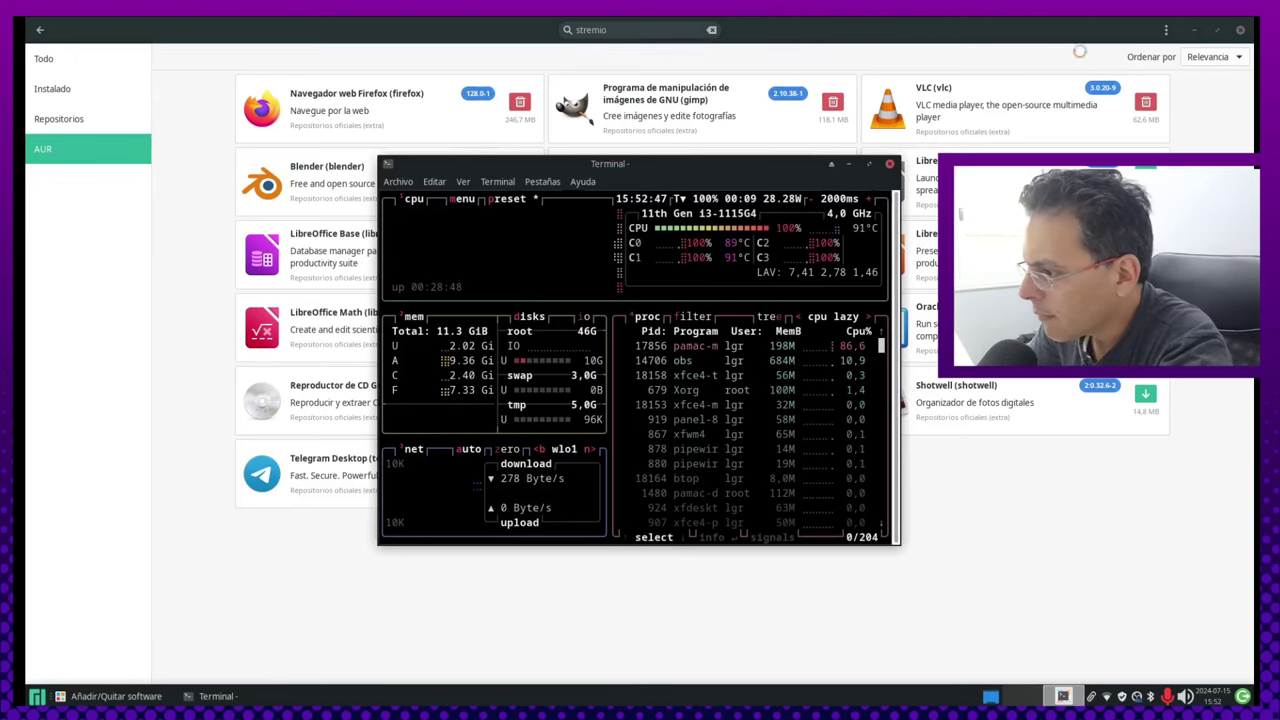
pyautogui.click(869, 164)
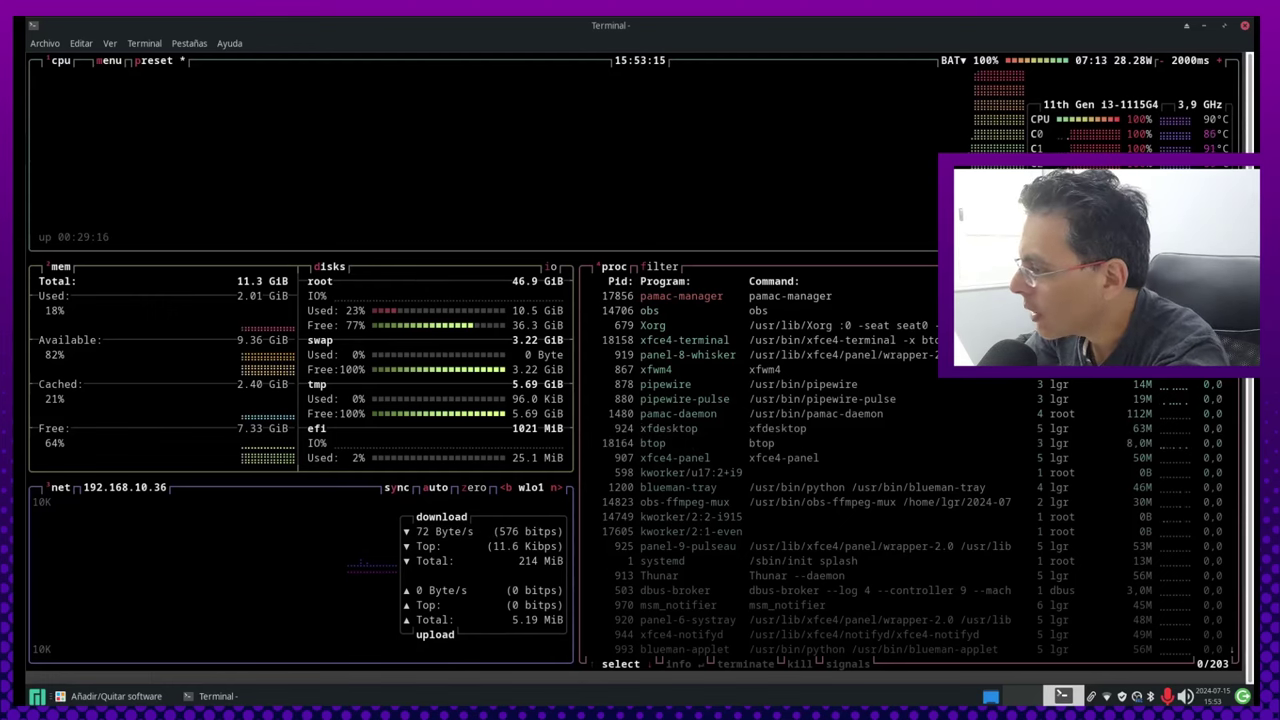
pyautogui.click(1245, 26)
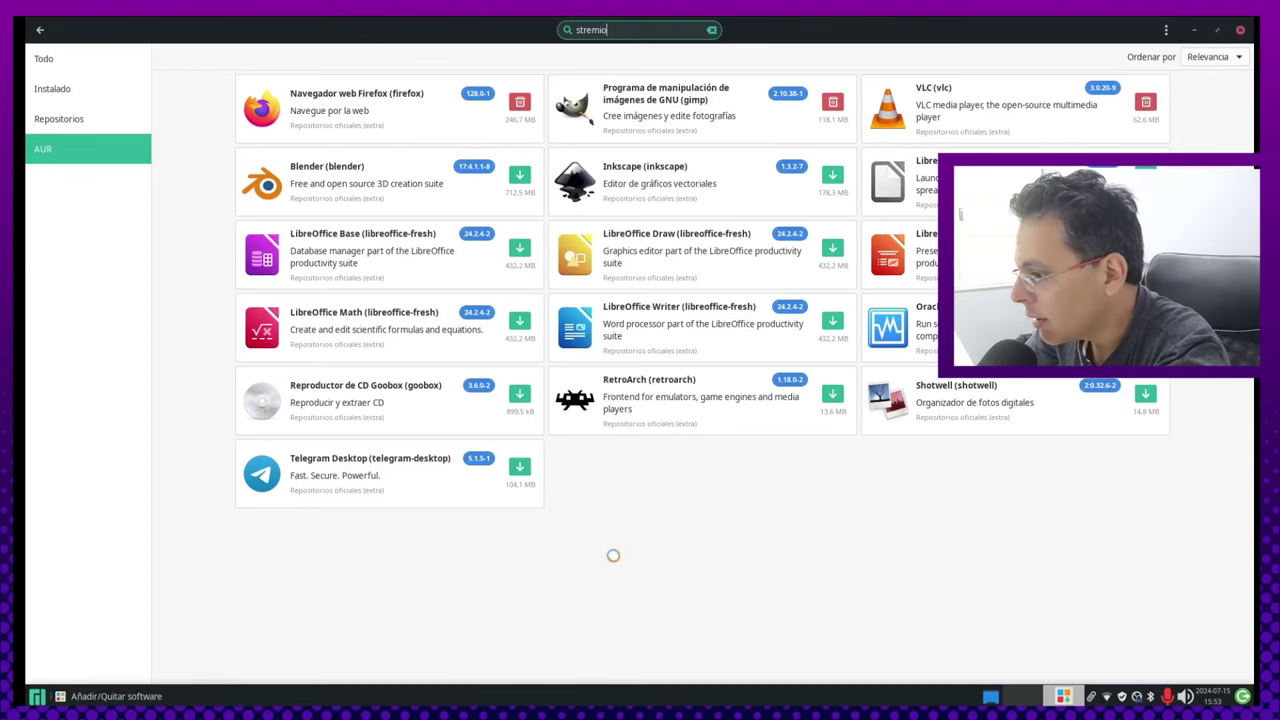
# - Check the "stremio" search in Repositorios, Instalado and Todo, and close the software manager
pyautogui.click(105, 119)
pyautogui.click(96, 88)
pyautogui.click(70, 58)
pyautogui.click(40, 29)
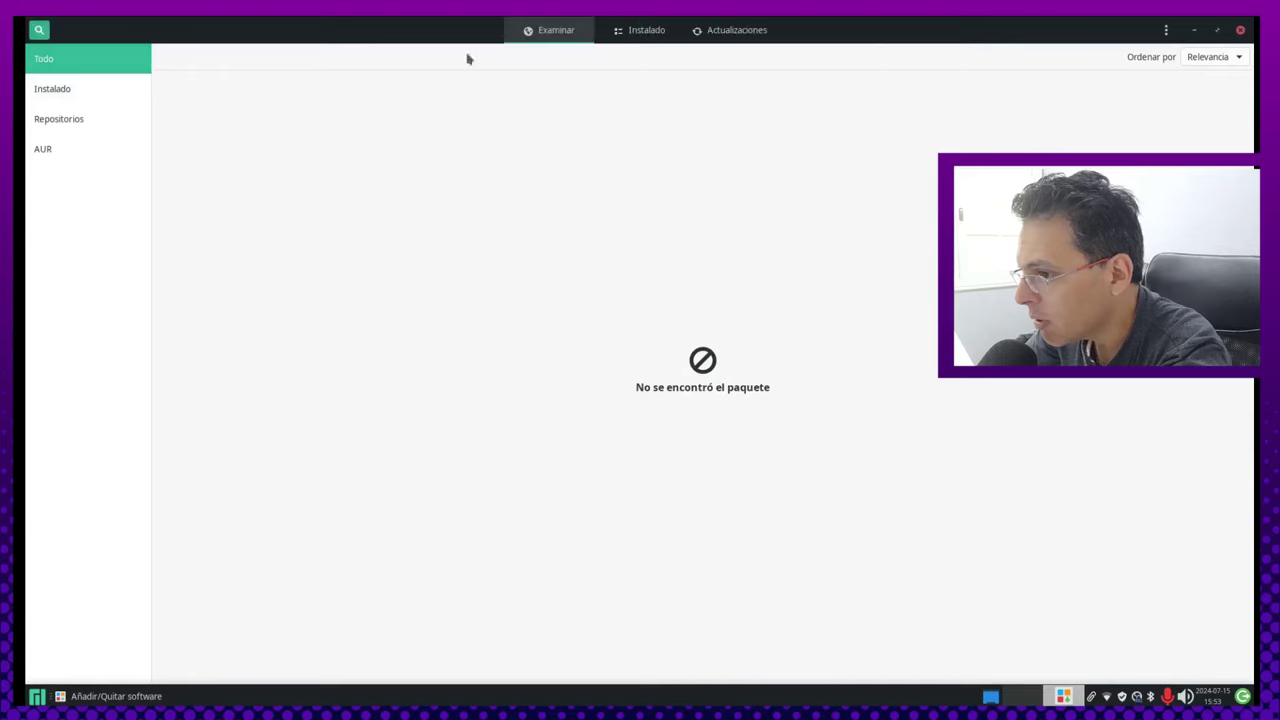
pyautogui.click(1240, 31)
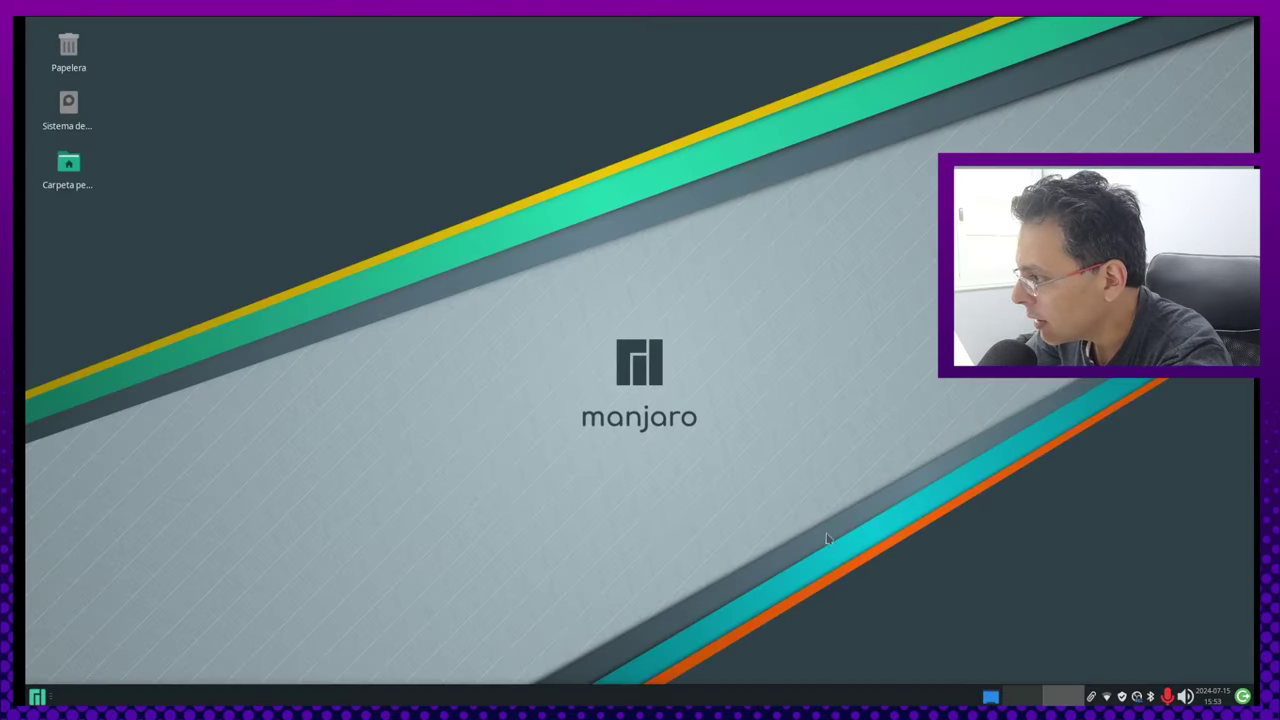
# - Run btop in a maximized terminal to check memory, disk and processor use, dismiss the battery notification, and close the terminal
pyautogui.press('super')
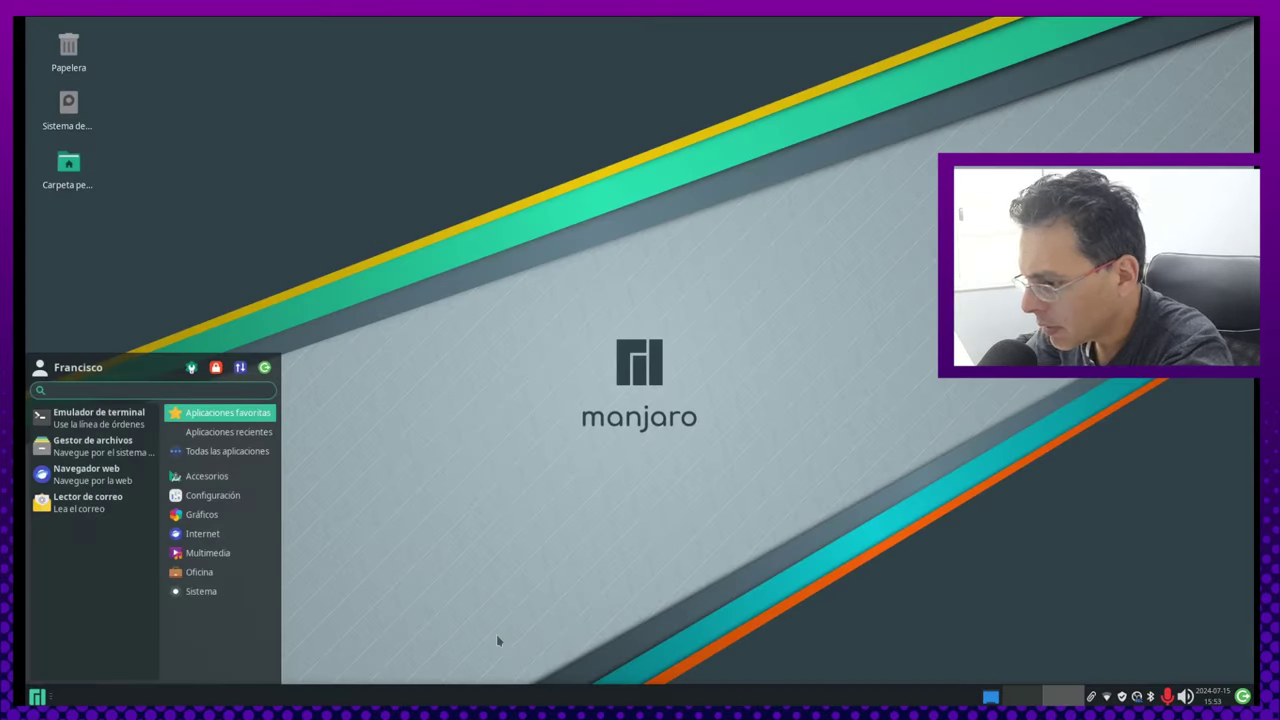
pyautogui.write('btop')
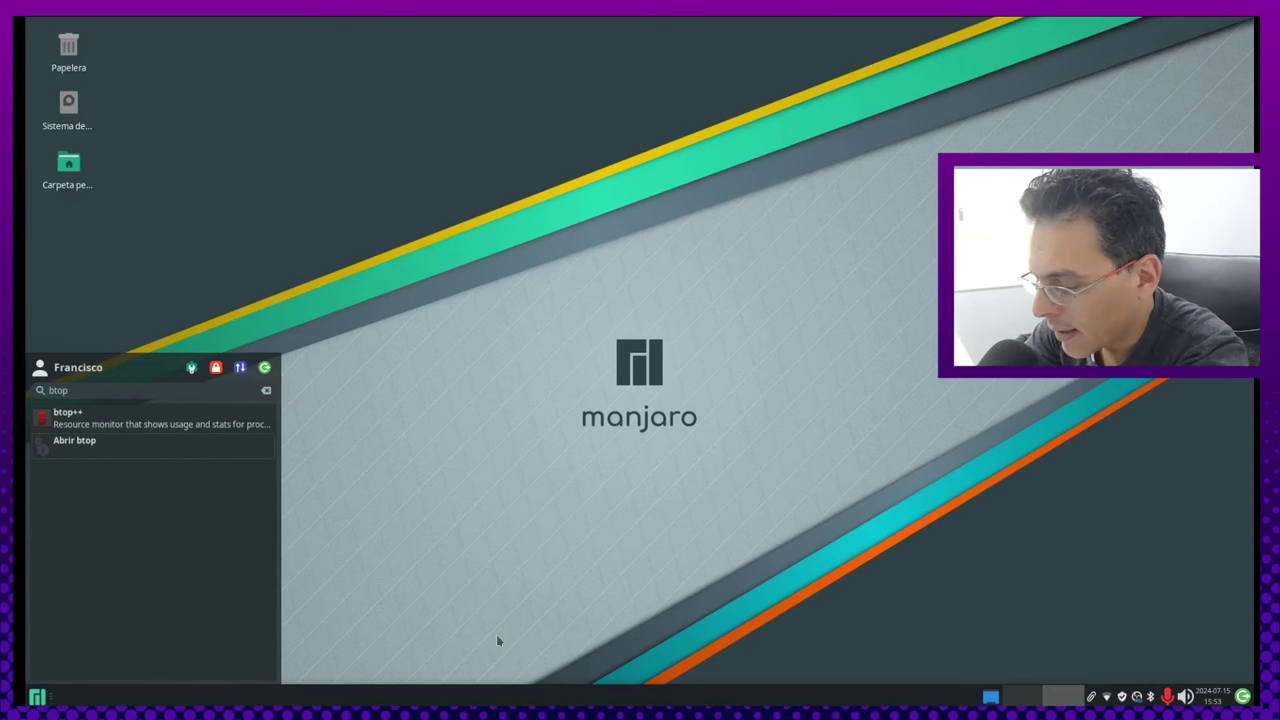
pyautogui.press('Return')
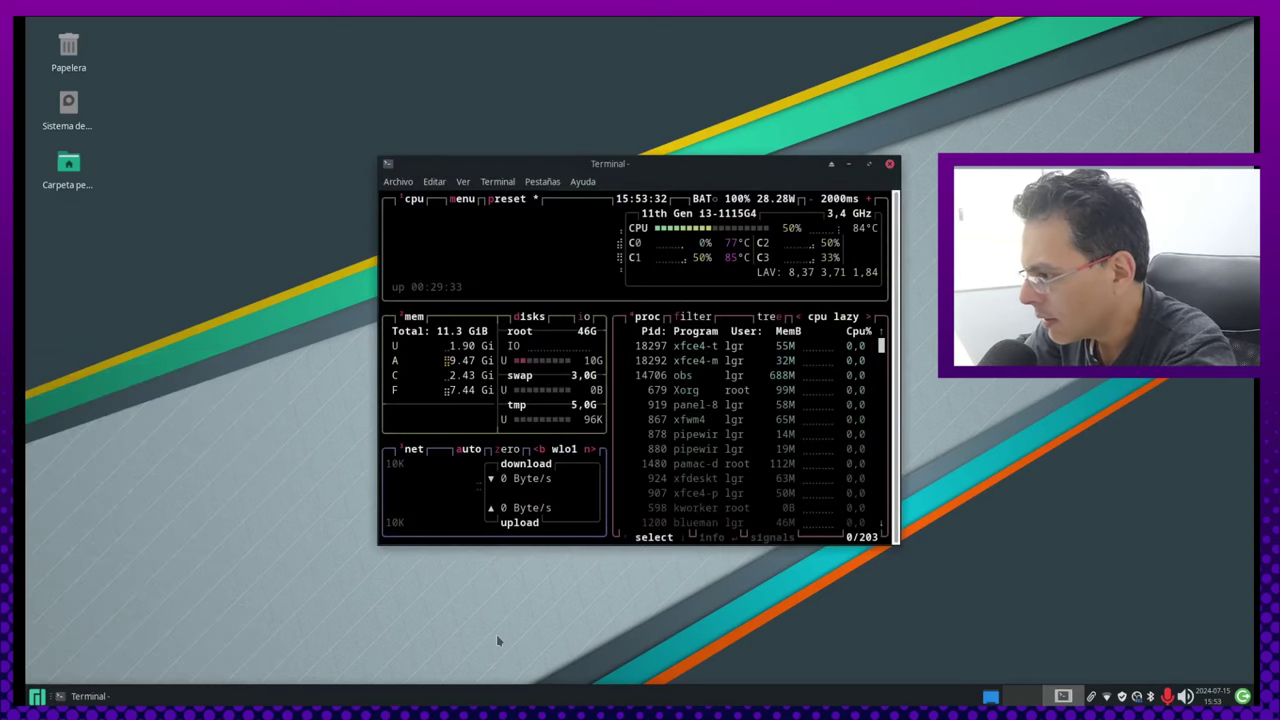
pyautogui.click(869, 163)
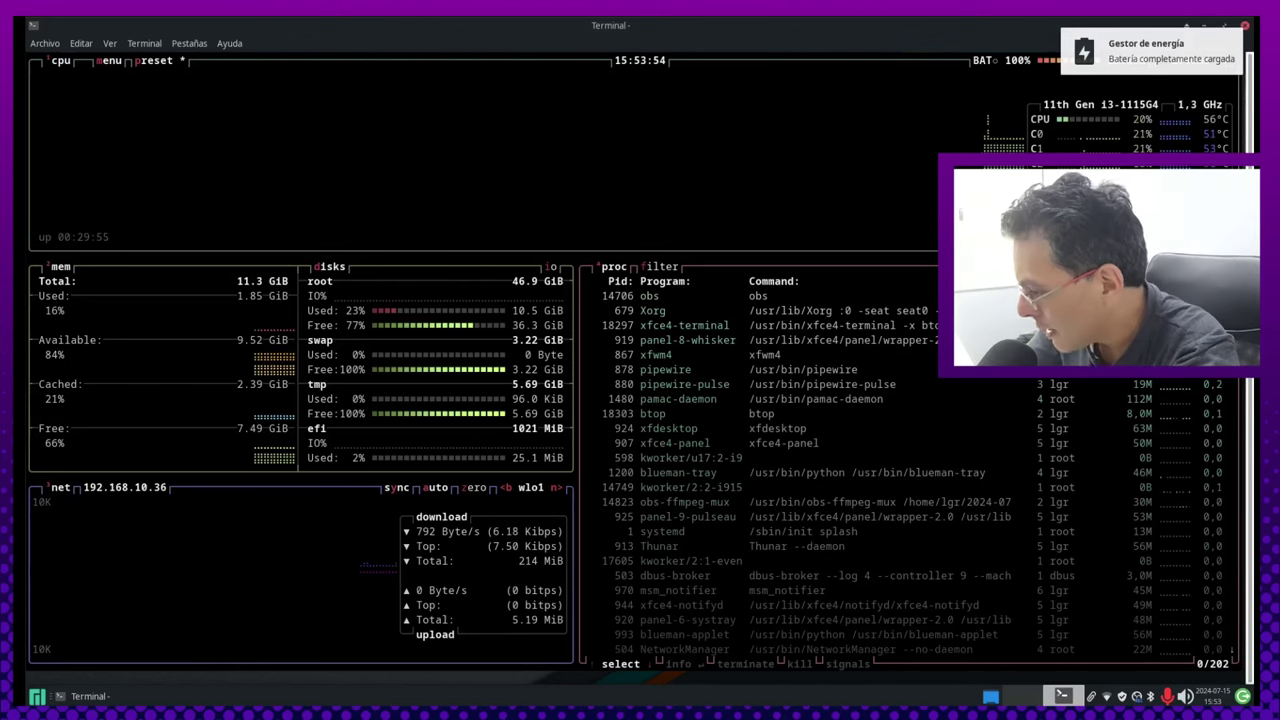
pyautogui.click(1182, 60)
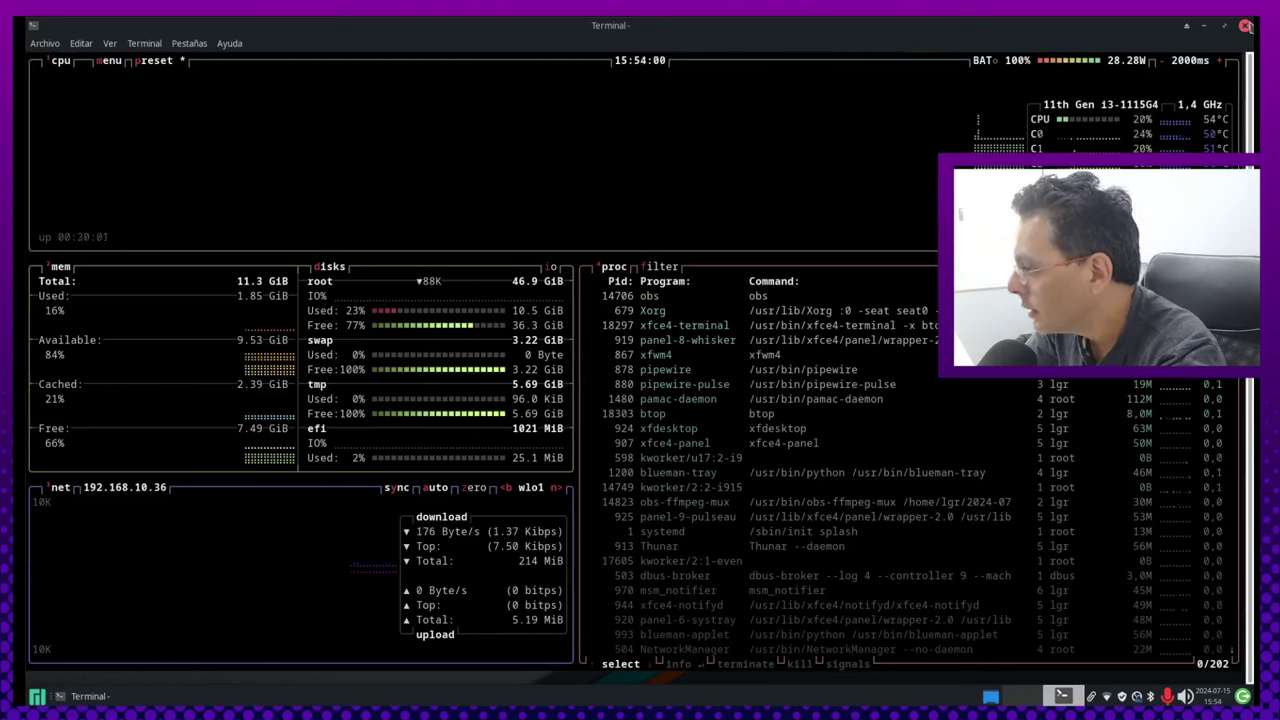
pyautogui.click(1245, 26)
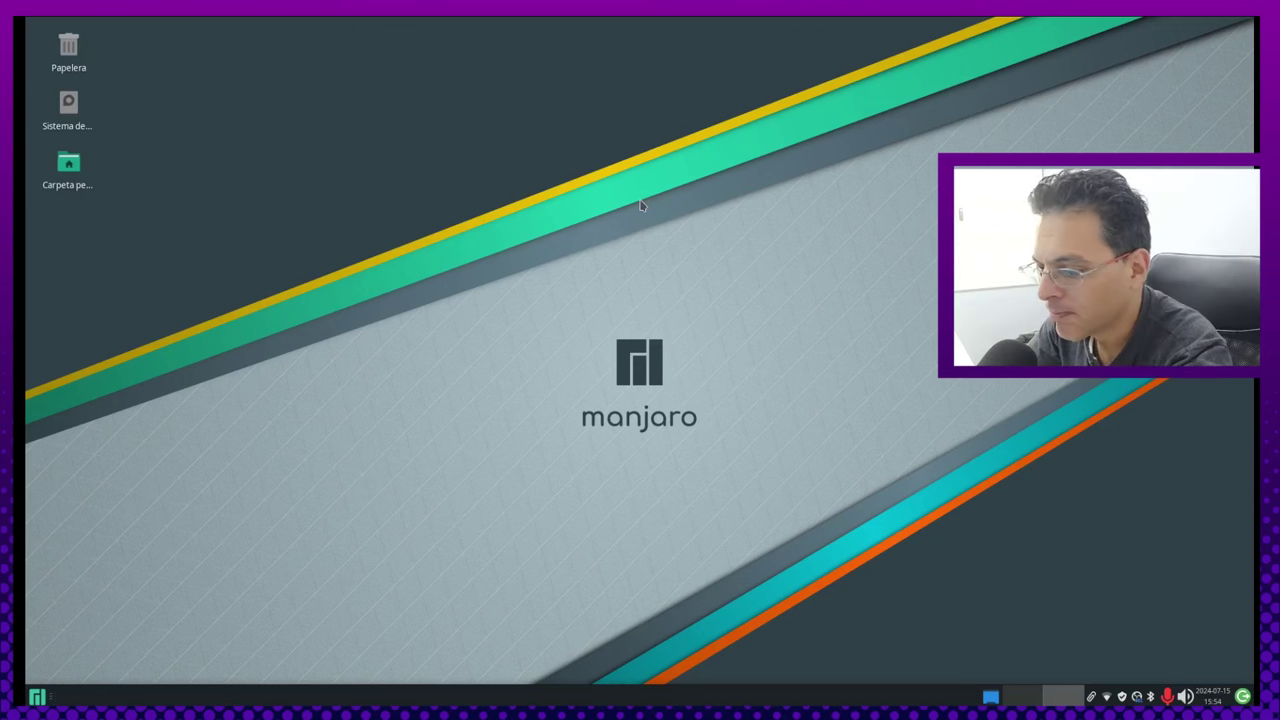
# - Launch Firefox from the Internet applications and go to the YouTube site
pyautogui.press('super')
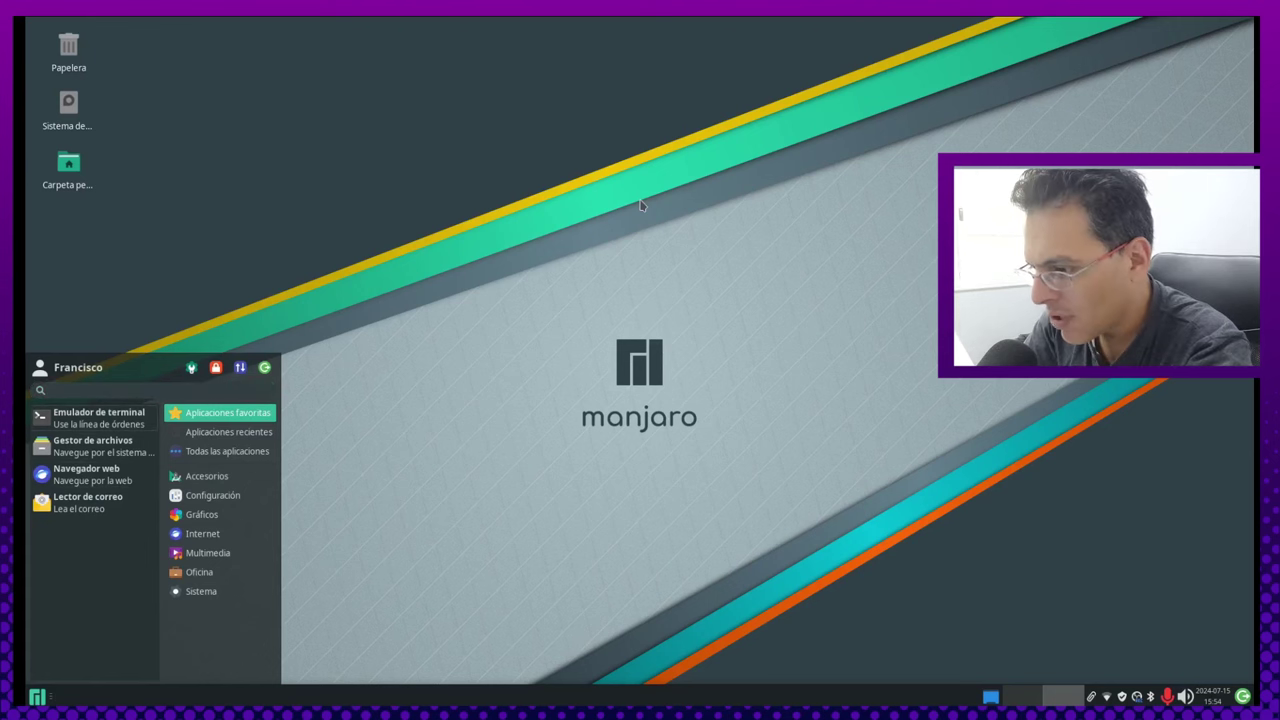
pyautogui.press('Down')
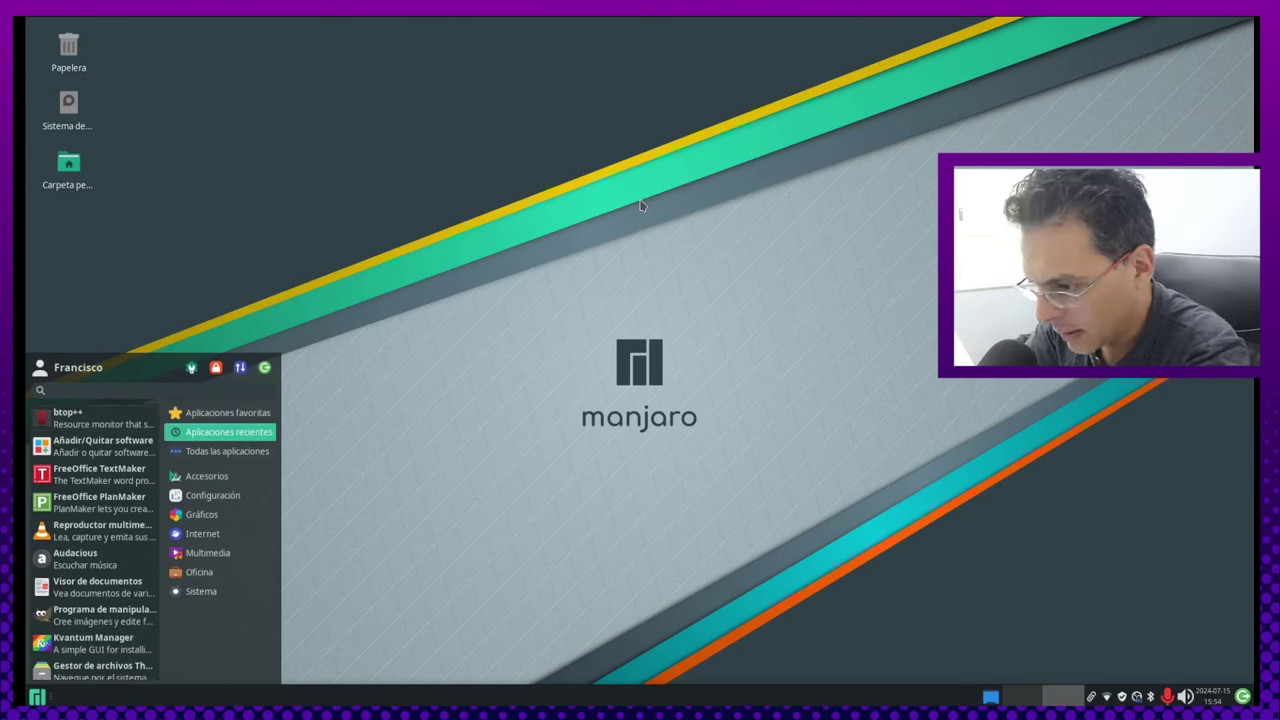
pyautogui.click(212, 534)
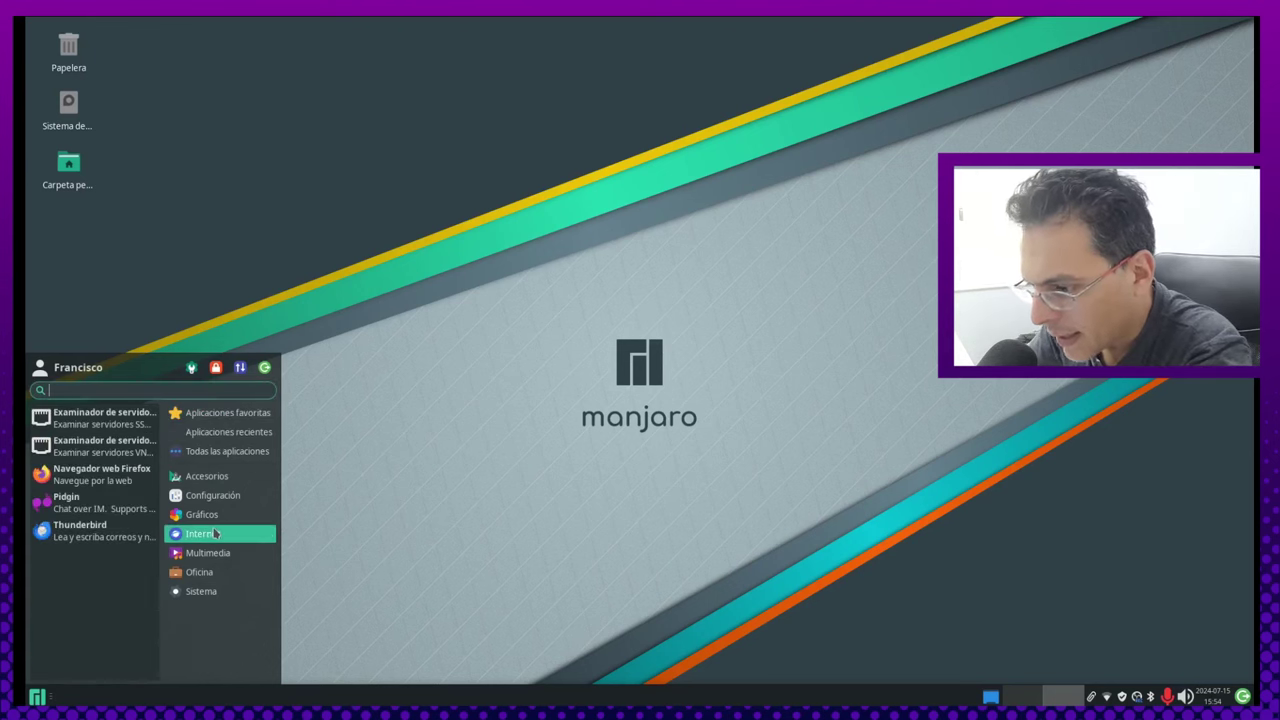
pyautogui.click(78, 474)
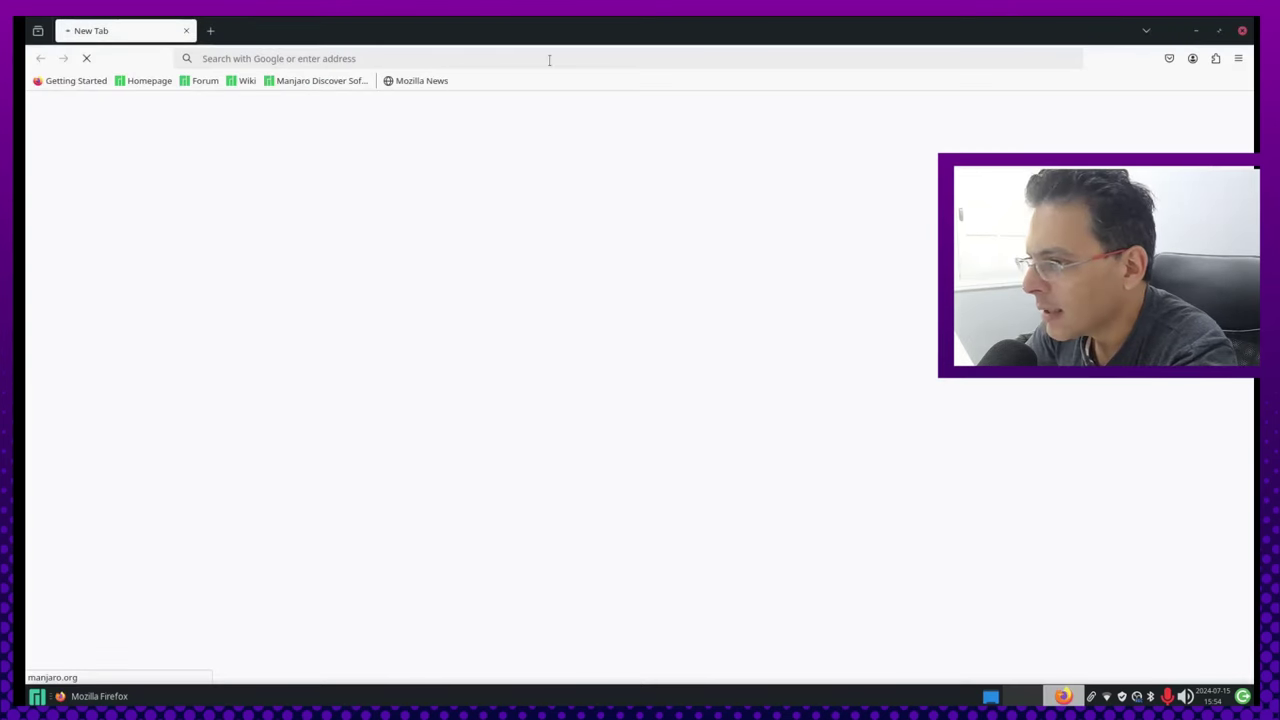
pyautogui.click(549, 59)
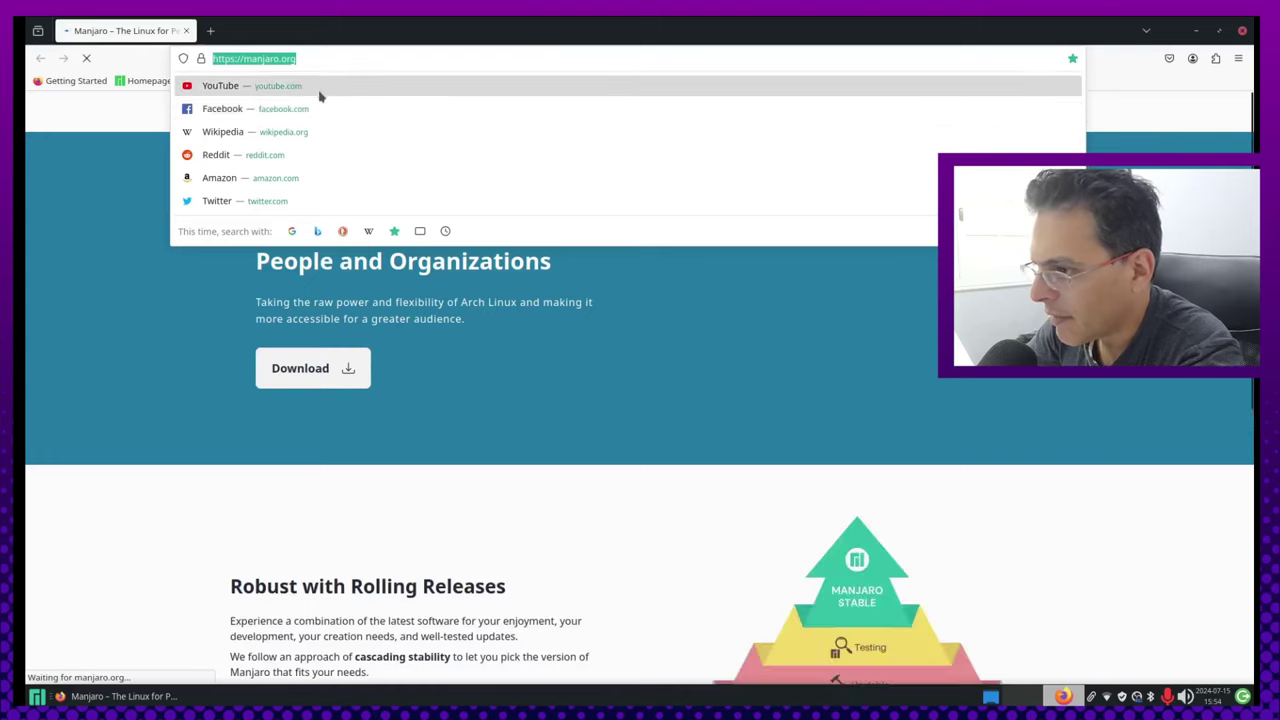
pyautogui.click(640, 86)
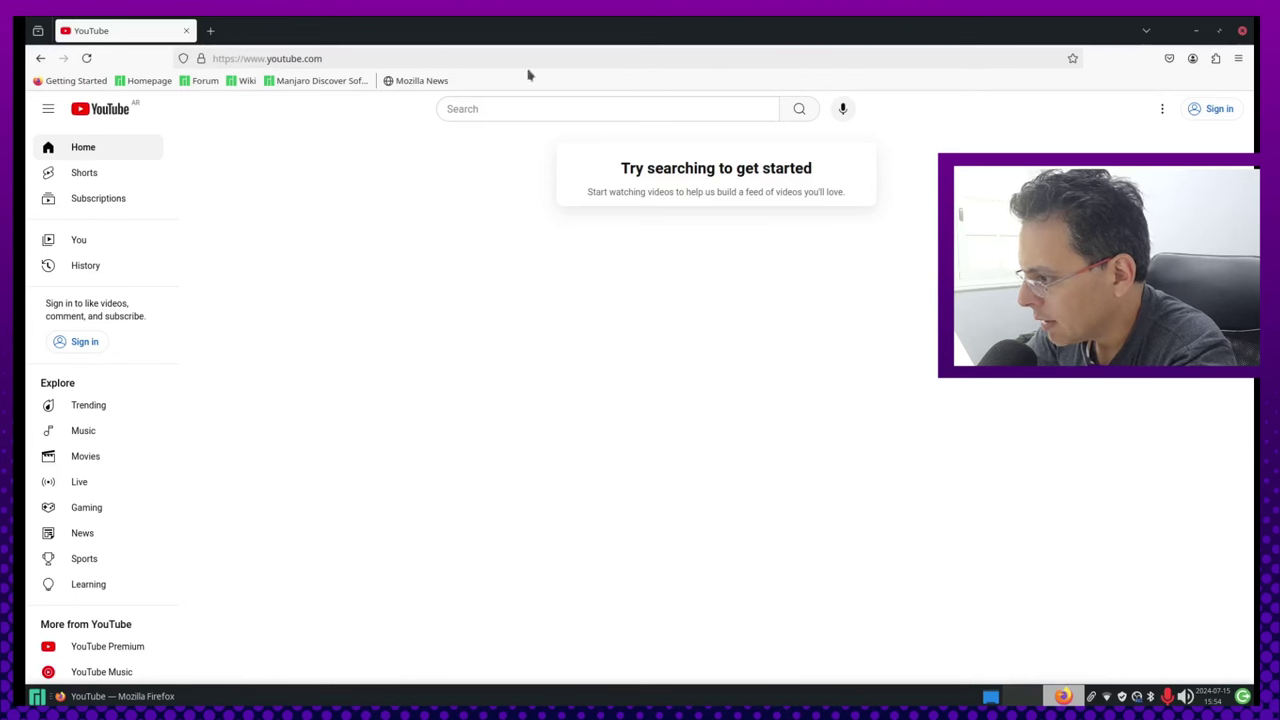
# - Search YouTube for "hdr 4k"
pyautogui.click(107, 112)
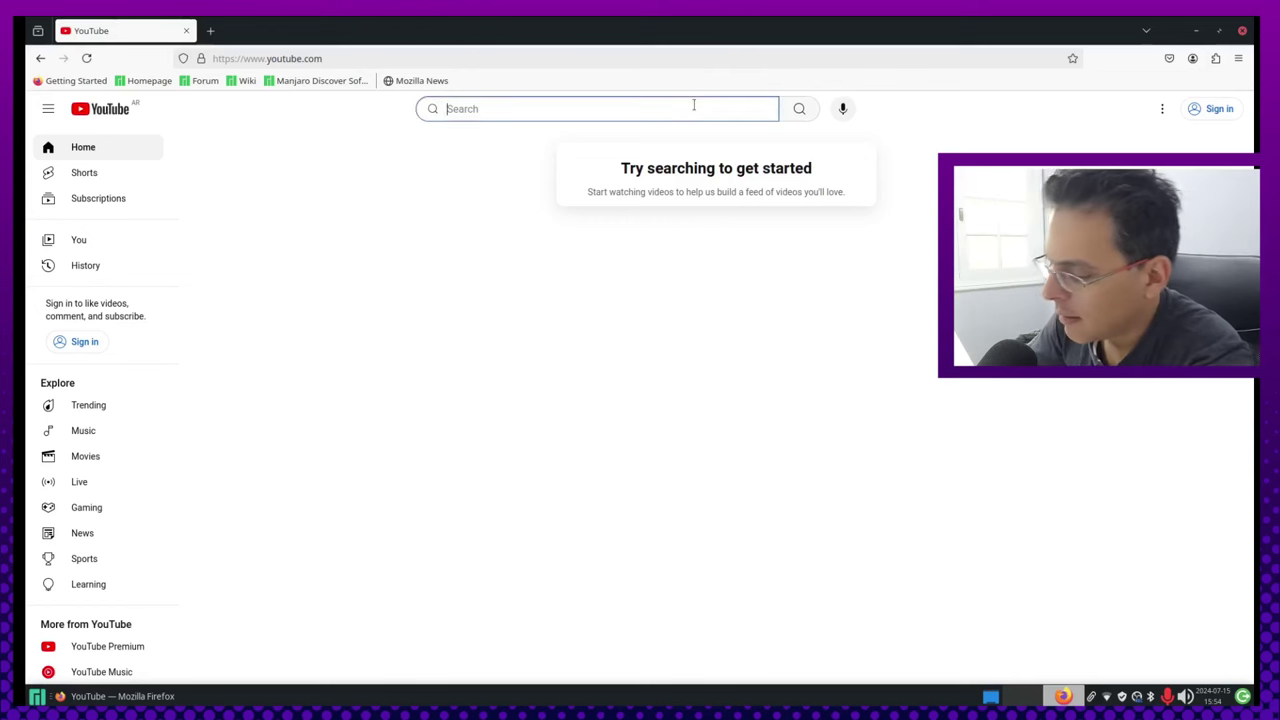
pyautogui.write('hd')
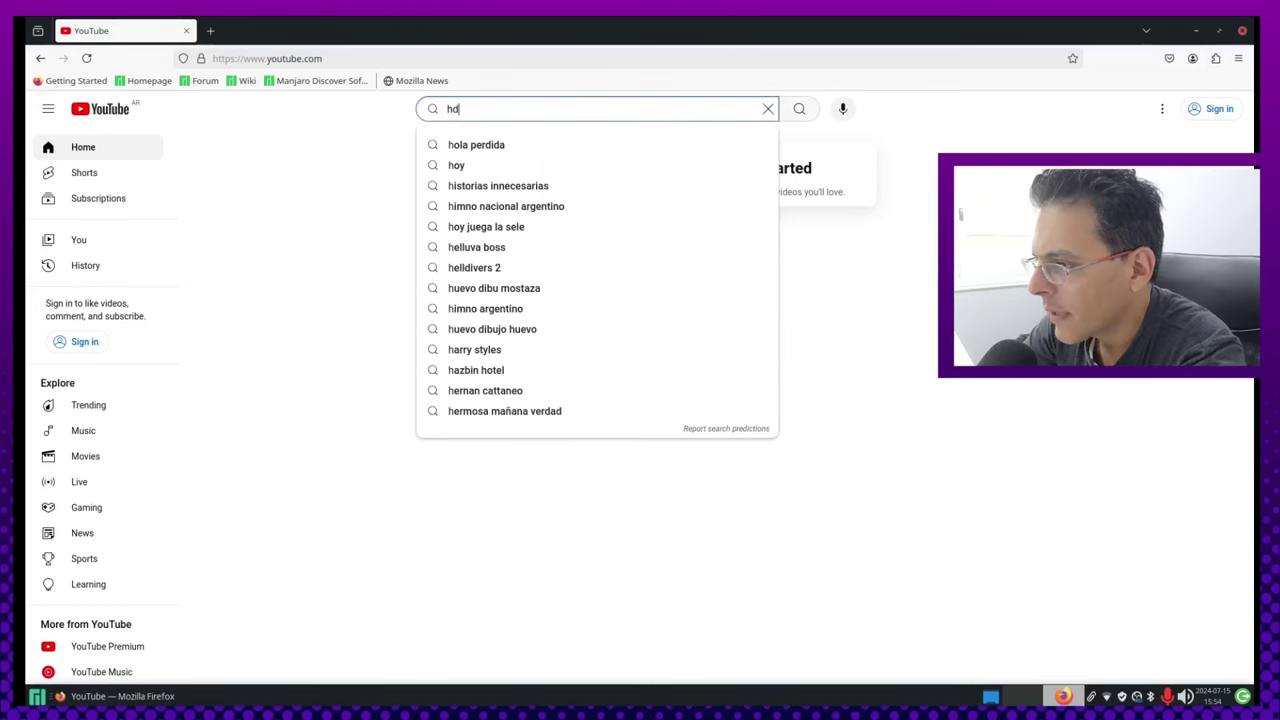
pyautogui.press('Down')
pyautogui.press('Down')
pyautogui.press('Down')
pyautogui.press('Down')
pyautogui.press('Down')
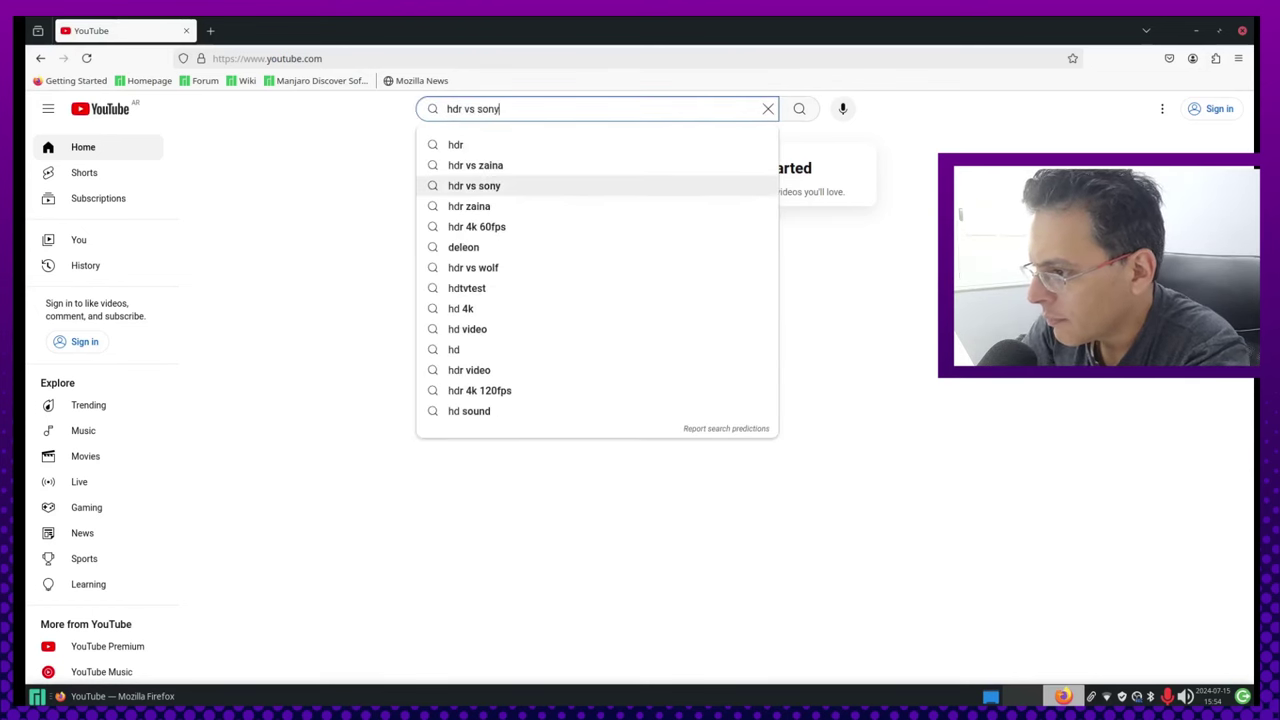
pyautogui.press('BackSpace')
pyautogui.press('BackSpace')
pyautogui.press('BackSpace')
pyautogui.press('Return')
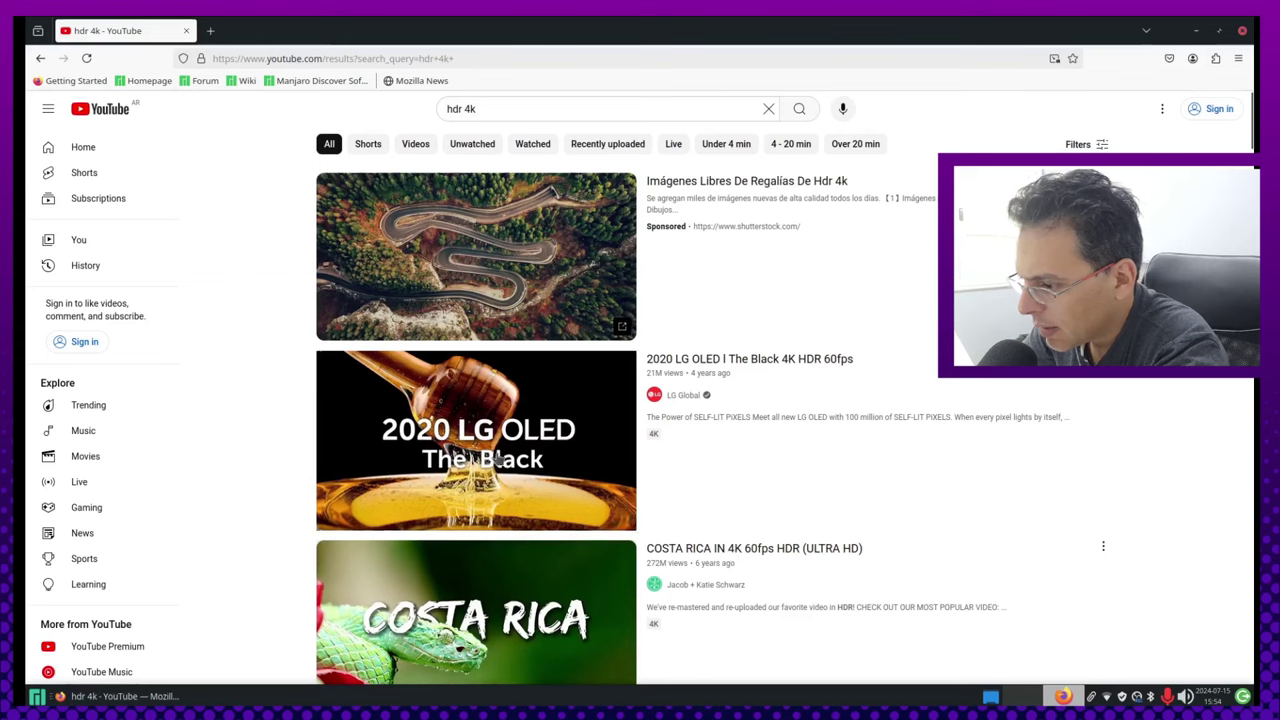
# - Look through the "hdr 4k" results and open "The Most BEAUTIFUL Earth Video You'll Ever See in 4K HDR 60 FPS"
pyautogui.scroll(-3, 518, 409)
pyautogui.scroll(-15, 518, 409)
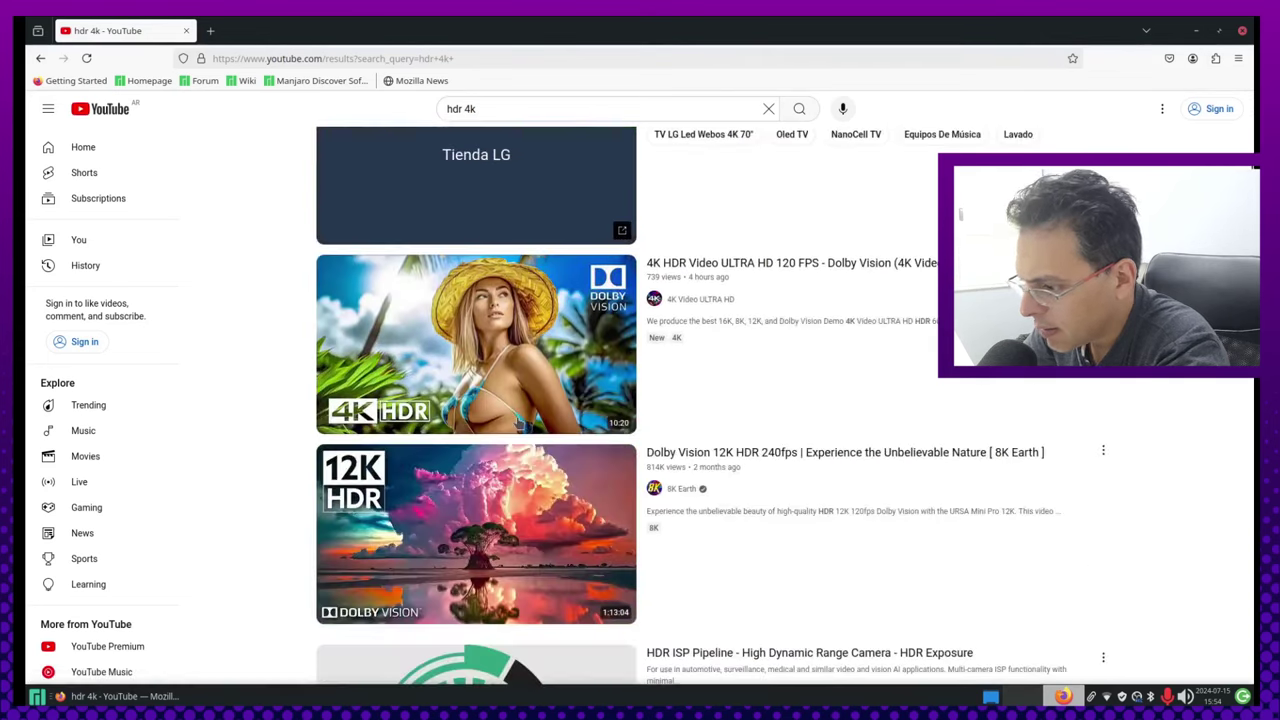
pyautogui.scroll(3, 518, 423)
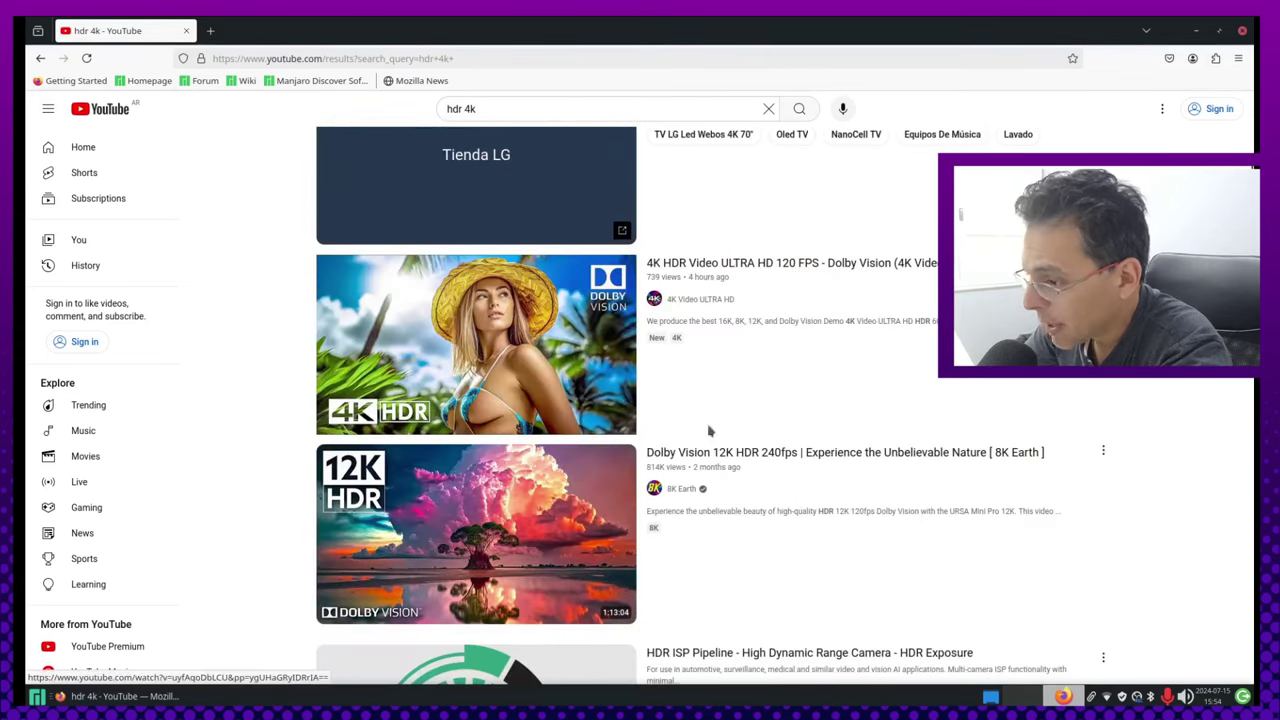
pyautogui.scroll(-2, 771, 480)
pyautogui.scroll(-10, 771, 480)
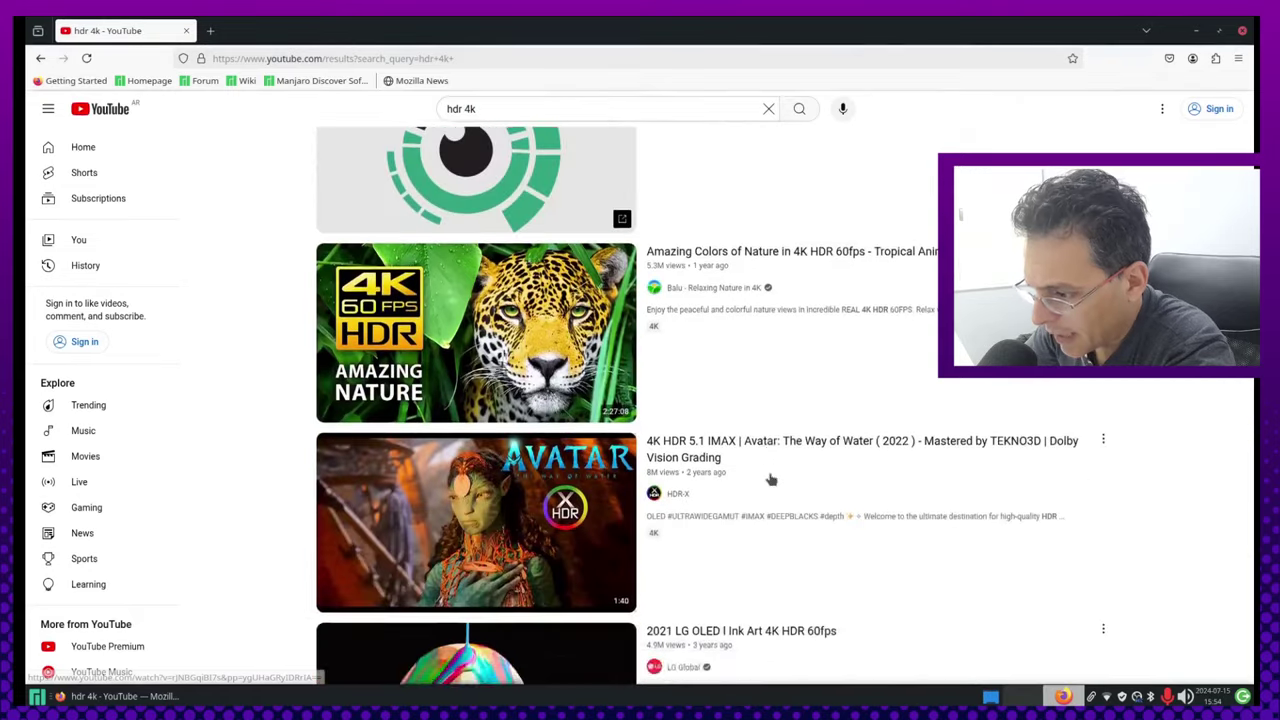
pyautogui.scroll(-4, 771, 480)
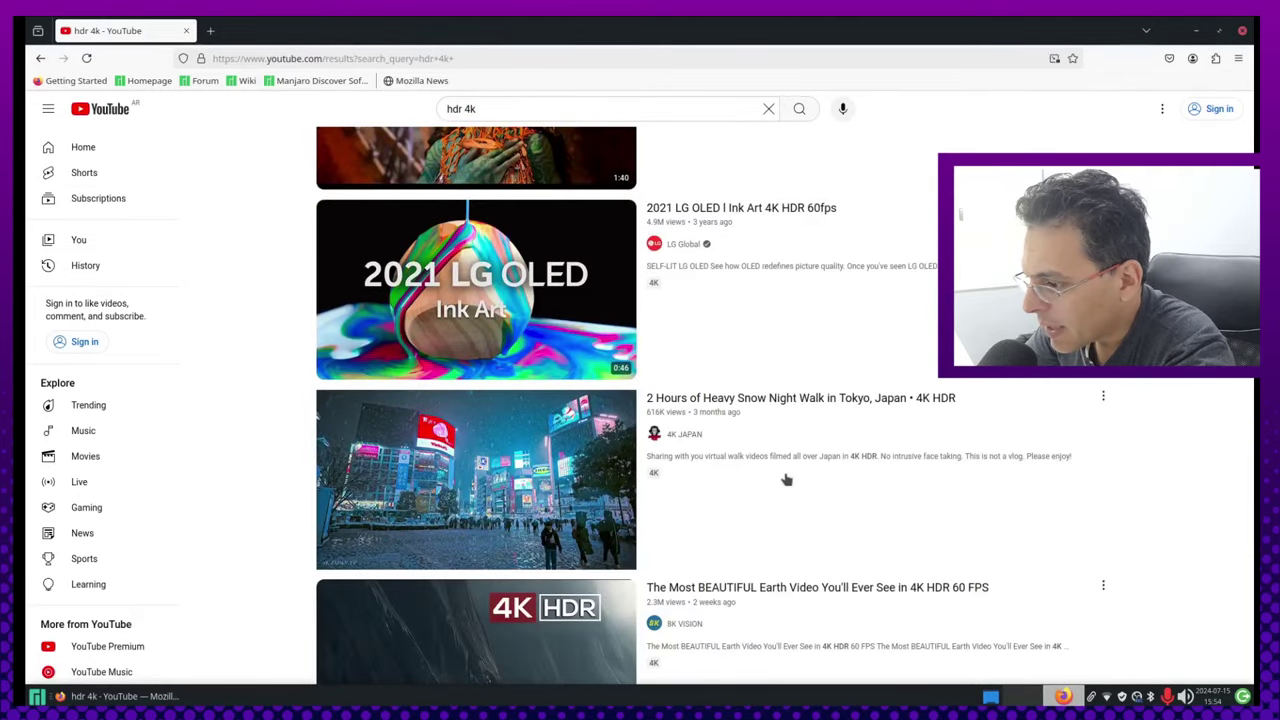
pyautogui.scroll(-7, 785, 479)
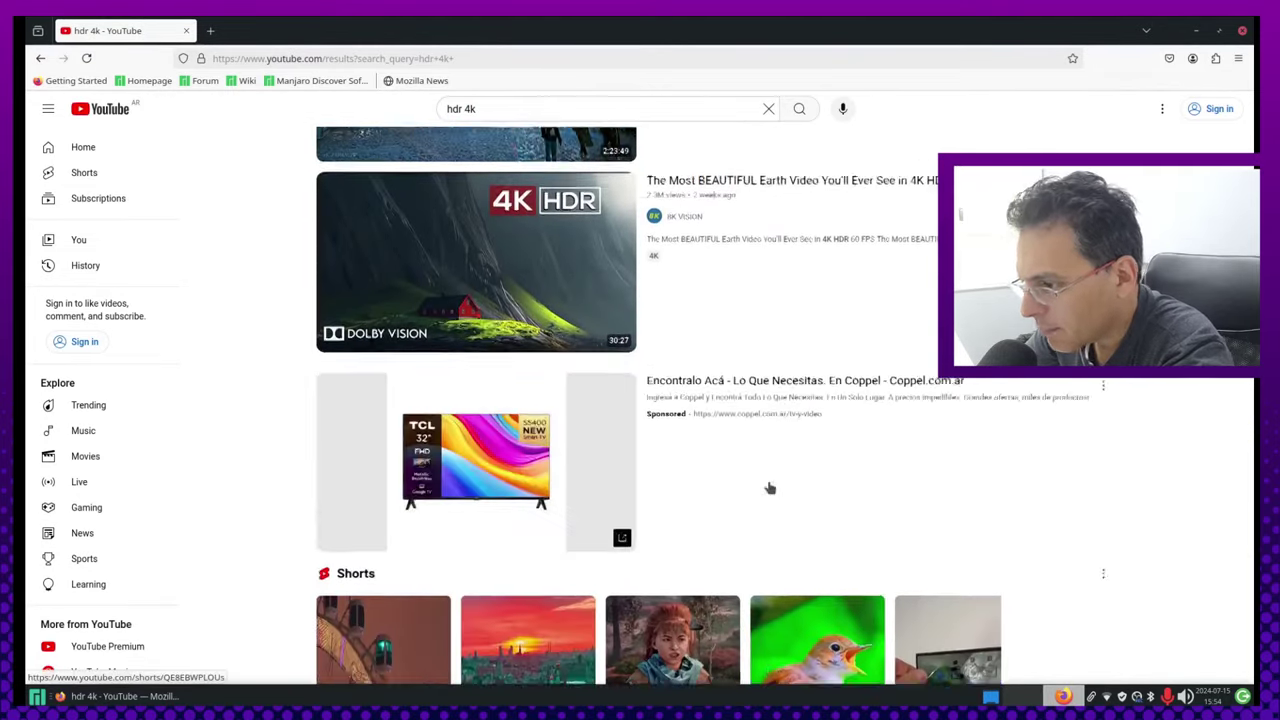
pyautogui.scroll(1, 767, 486)
pyautogui.moveTo(406, 396)
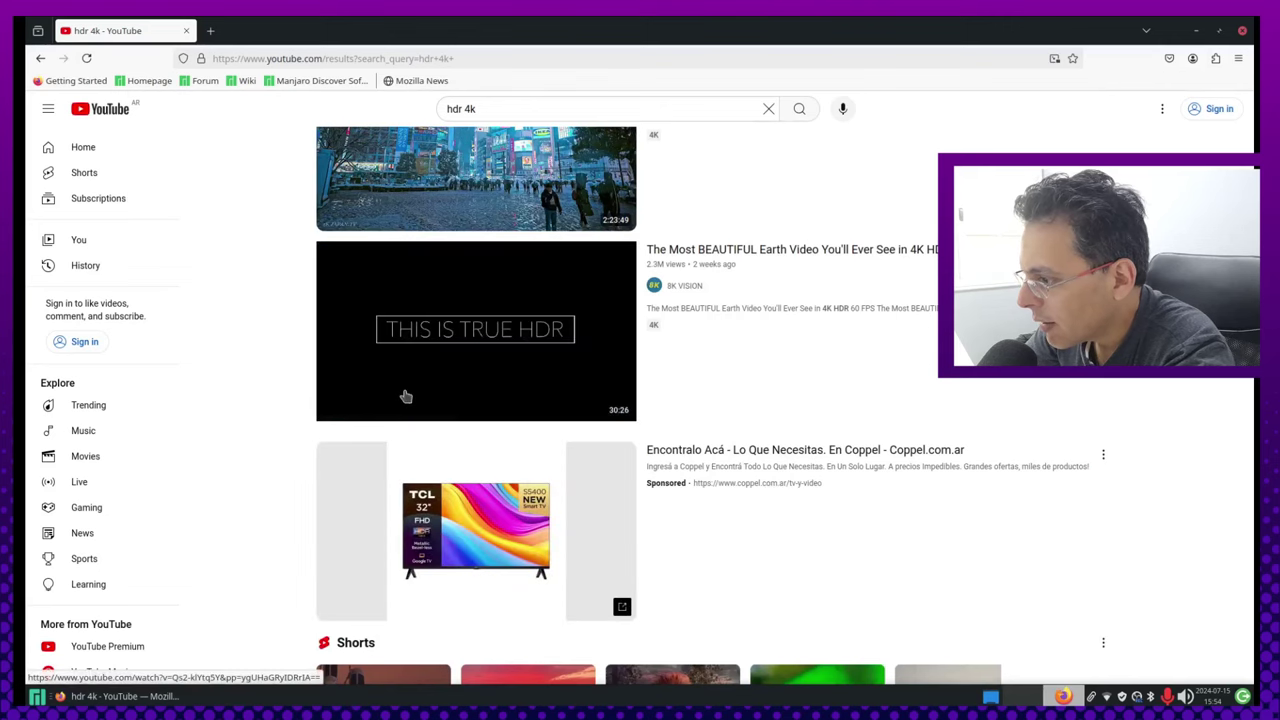
pyautogui.click(407, 360)
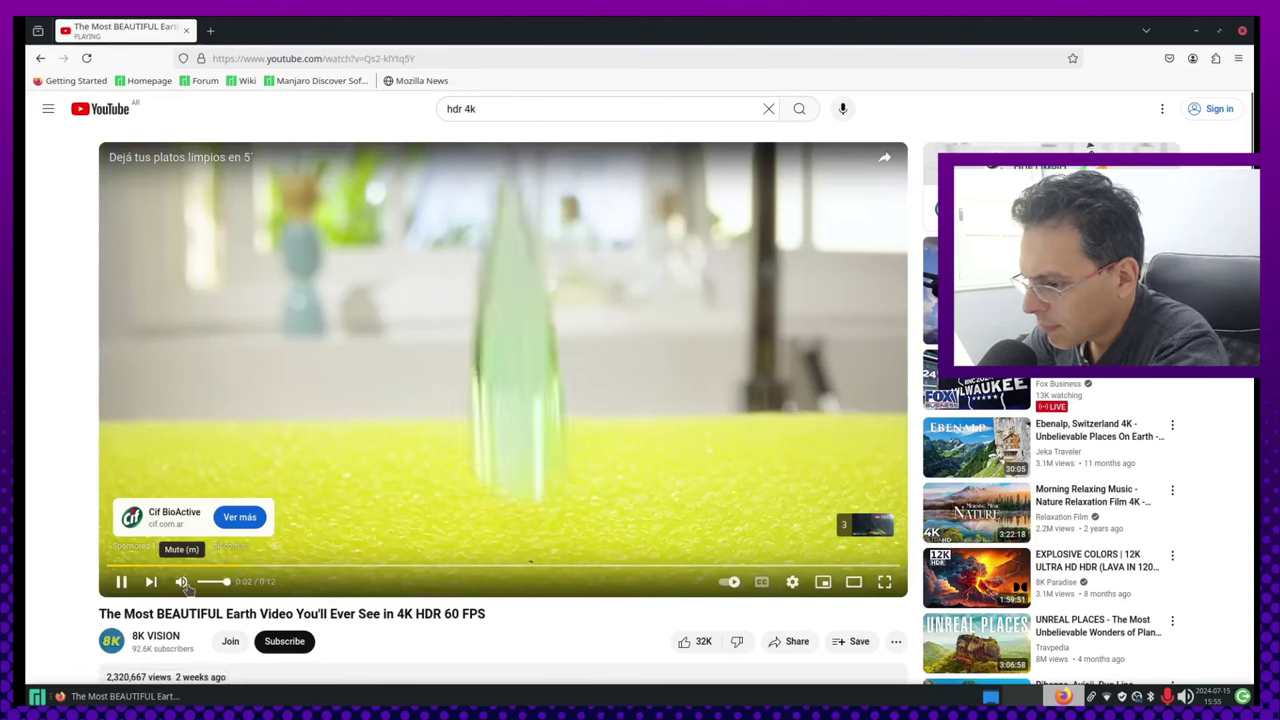
# - Mute the player, skip the advertisement and decline the YouTube Music offer
pyautogui.click(183, 584)
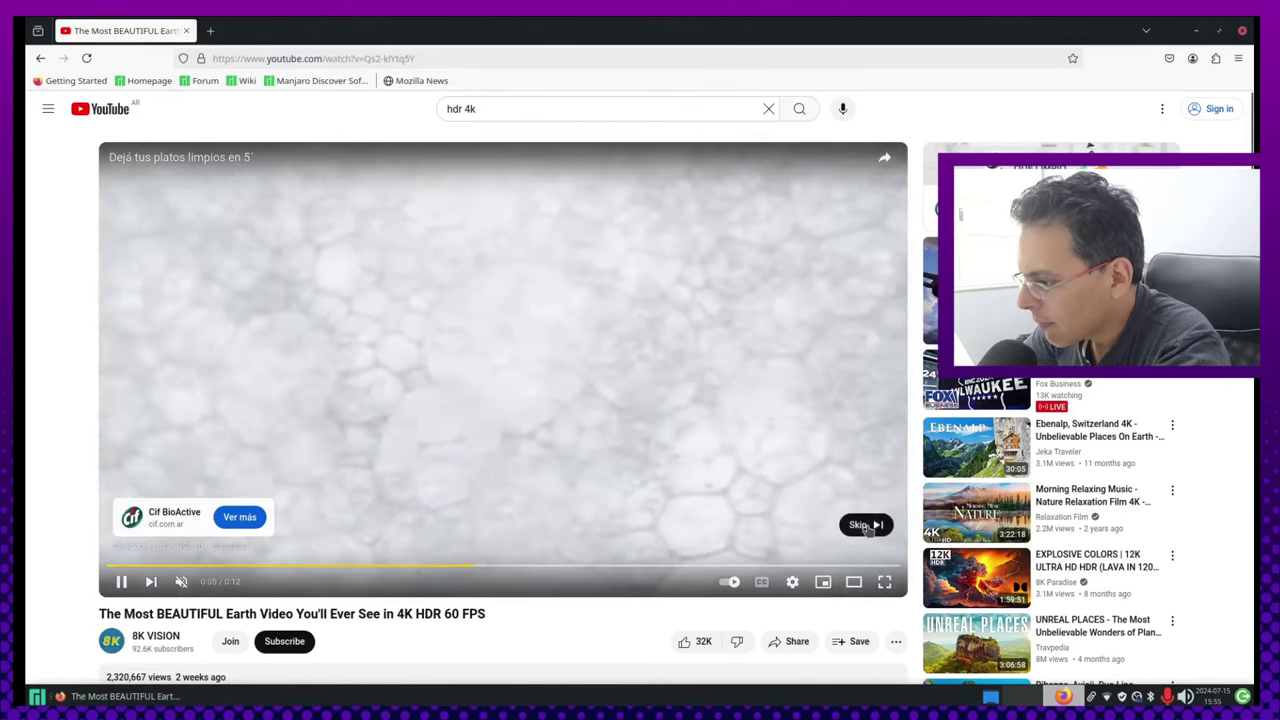
pyautogui.click(868, 530)
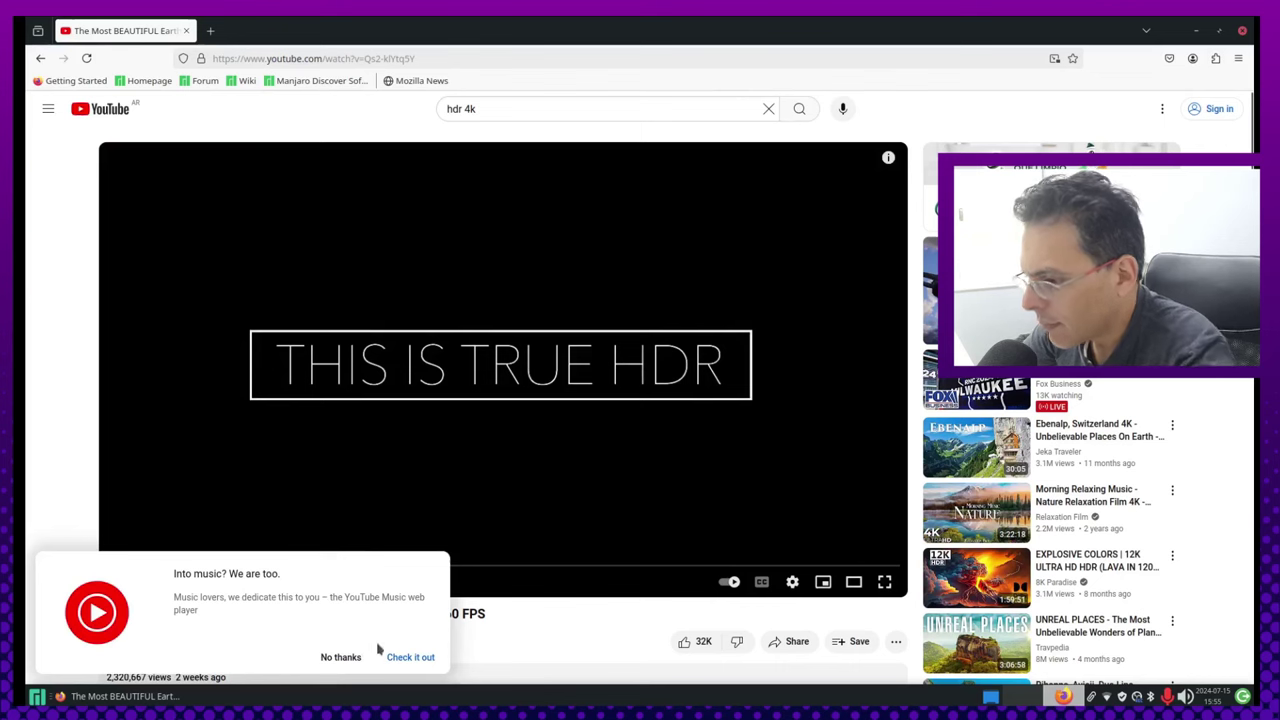
pyautogui.click(345, 659)
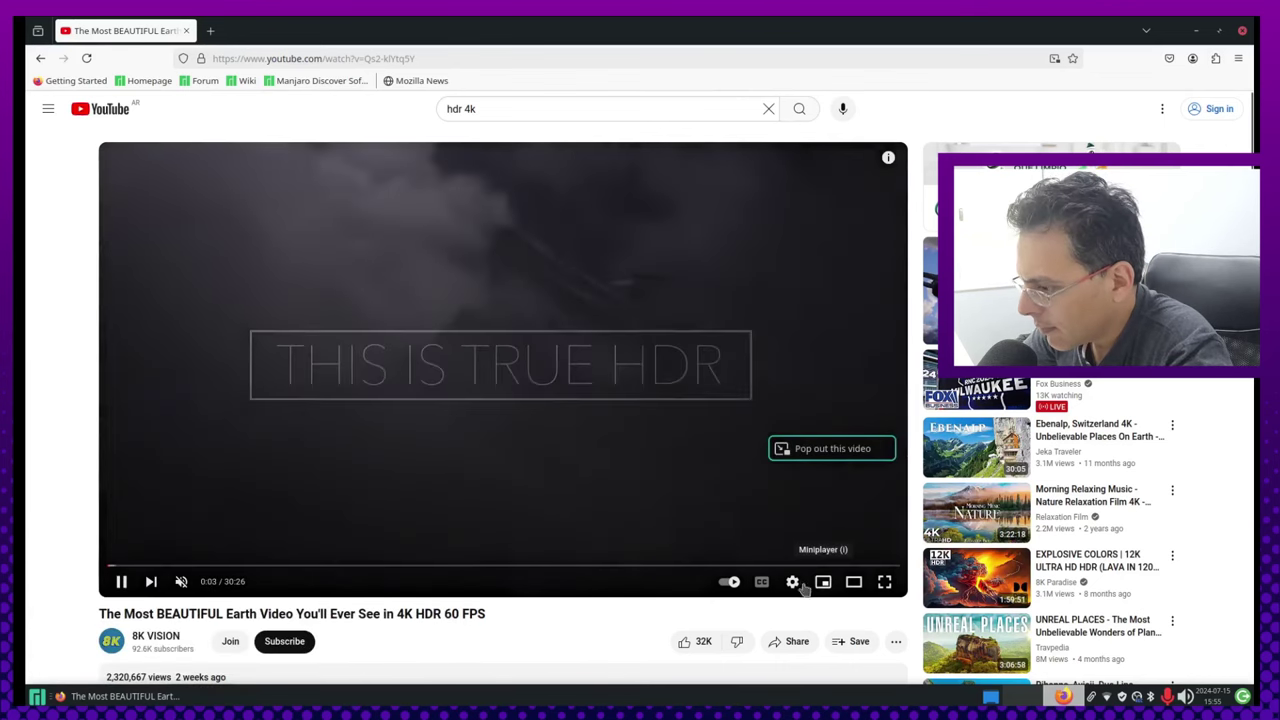
# - Set the video quality to 2160p60 4K and play it in full screen
pyautogui.click(793, 584)
pyautogui.click(848, 539)
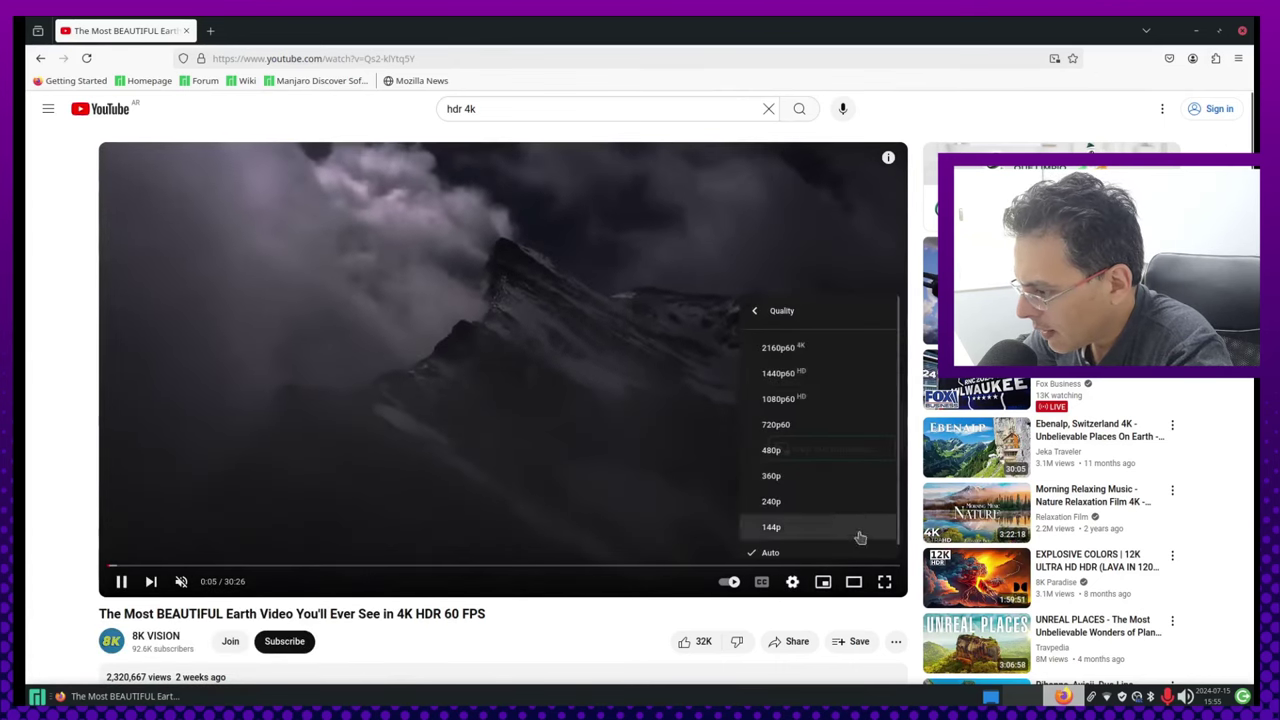
pyautogui.click(850, 355)
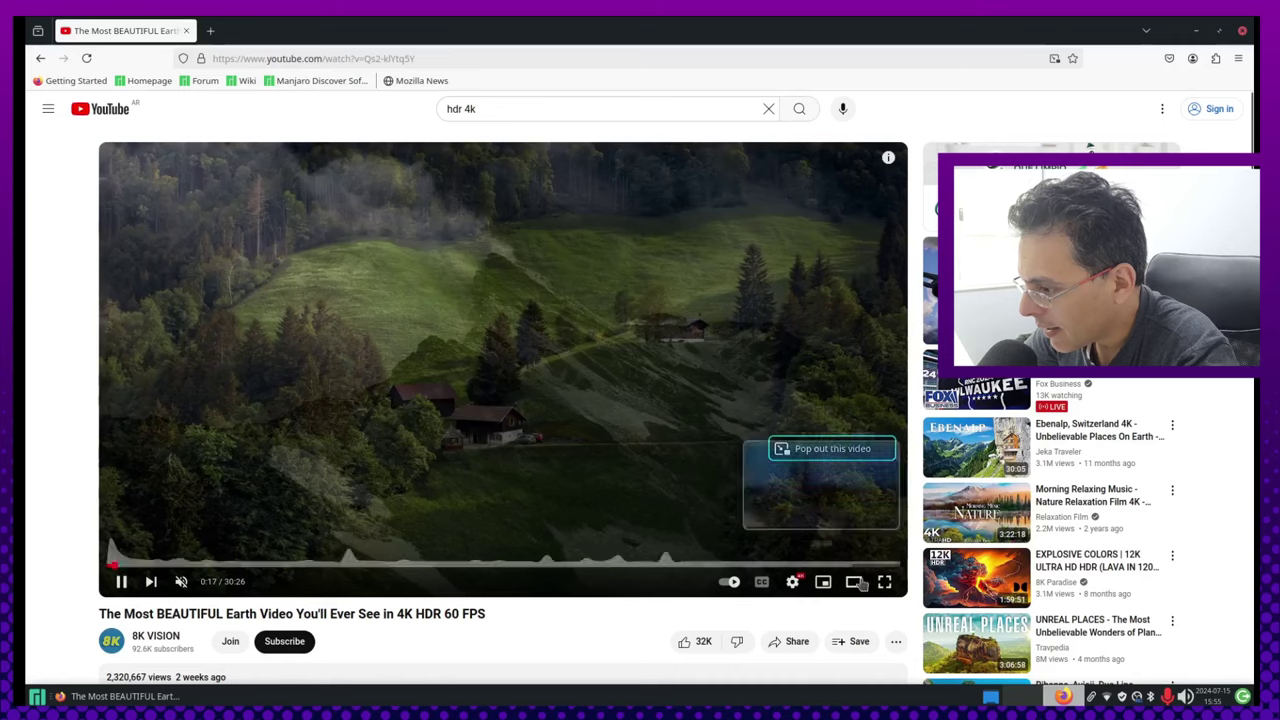
pyautogui.click(884, 581)
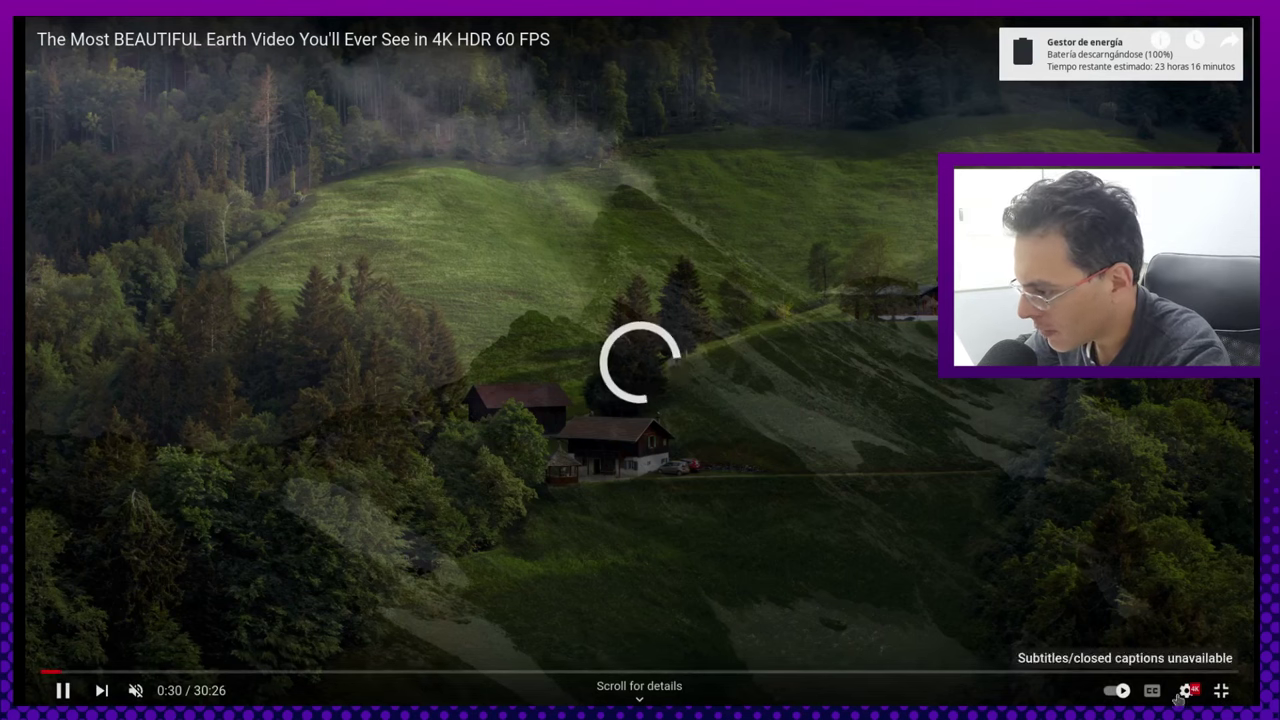
# - Set the playback quality to 1440p60 HD, watch the video in full screen, and leave full screen
pyautogui.click(1185, 691)
pyautogui.click(1172, 642)
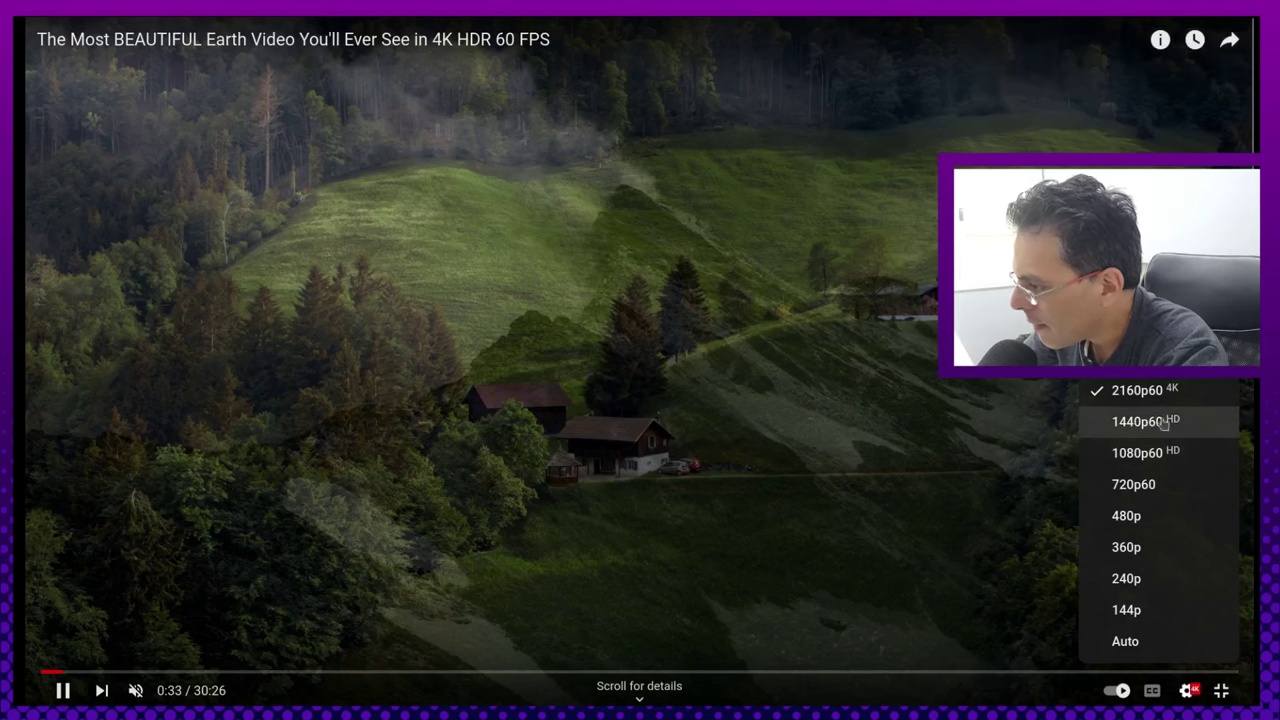
pyautogui.click(1140, 421)
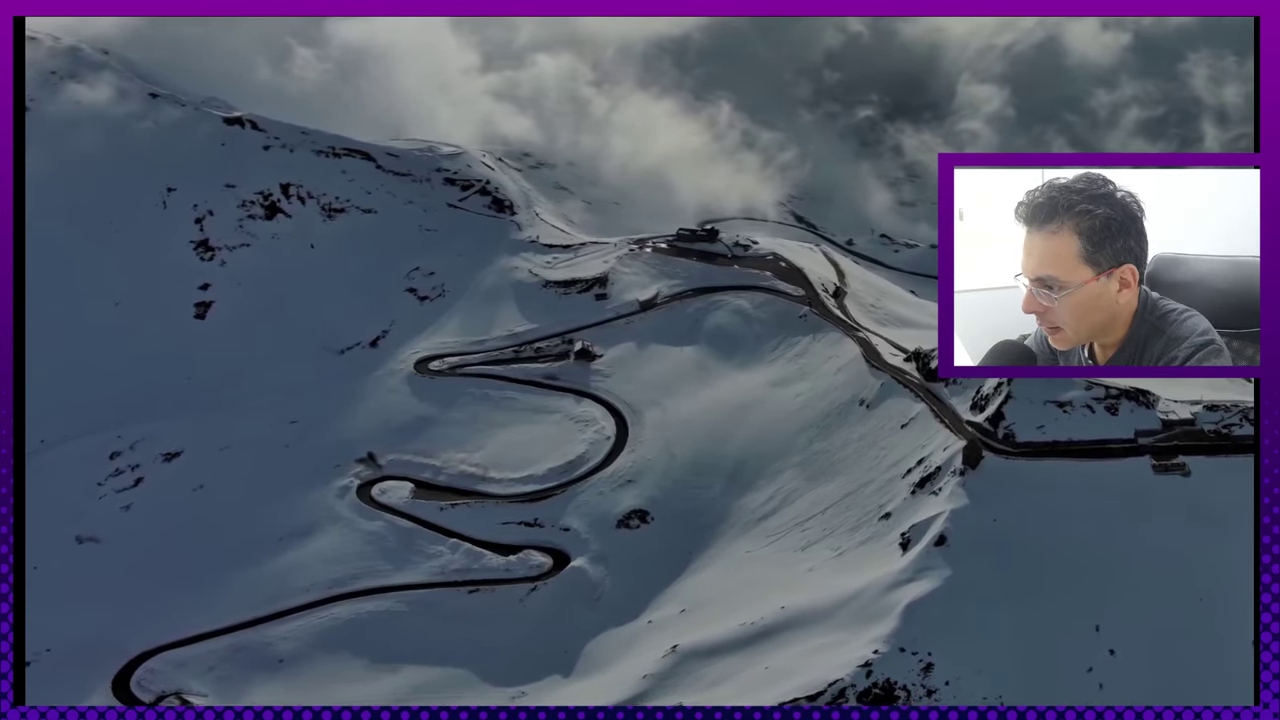
pyautogui.press('Escape')
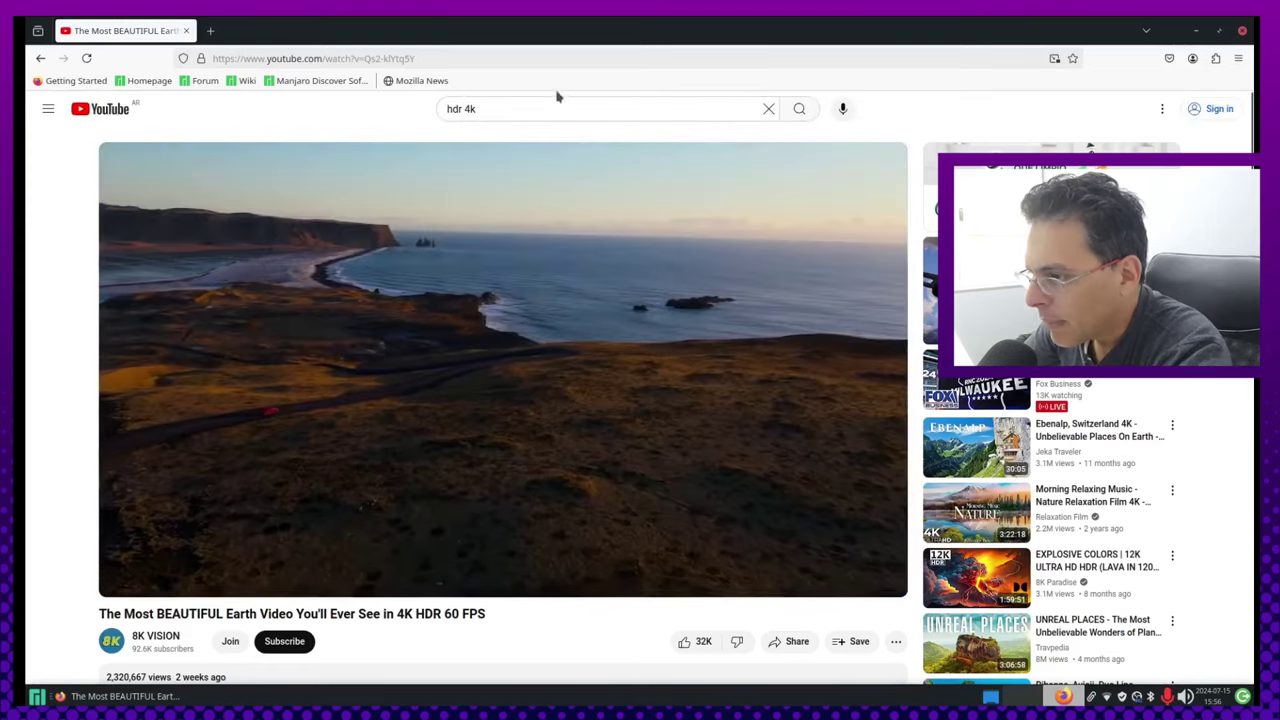
# - Search YouTube for "blender" and browse the results
pyautogui.click(553, 106)
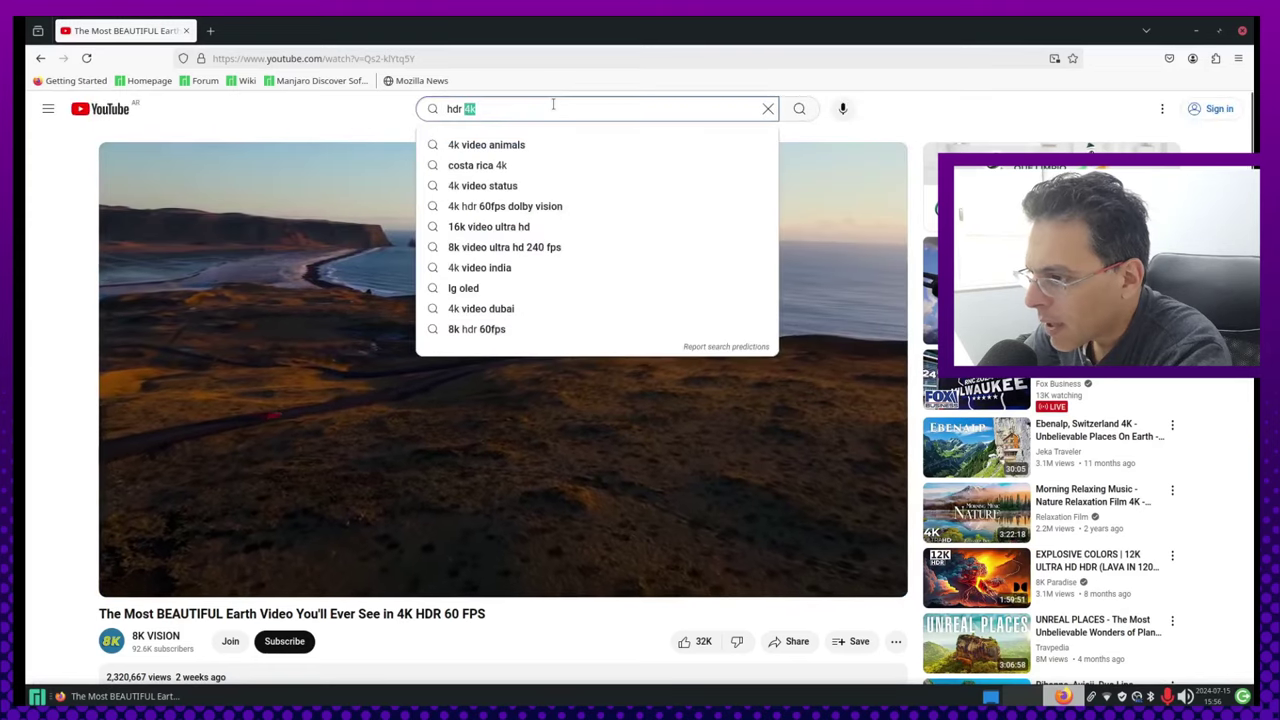
pyautogui.write('blender')
pyautogui.press('Return')
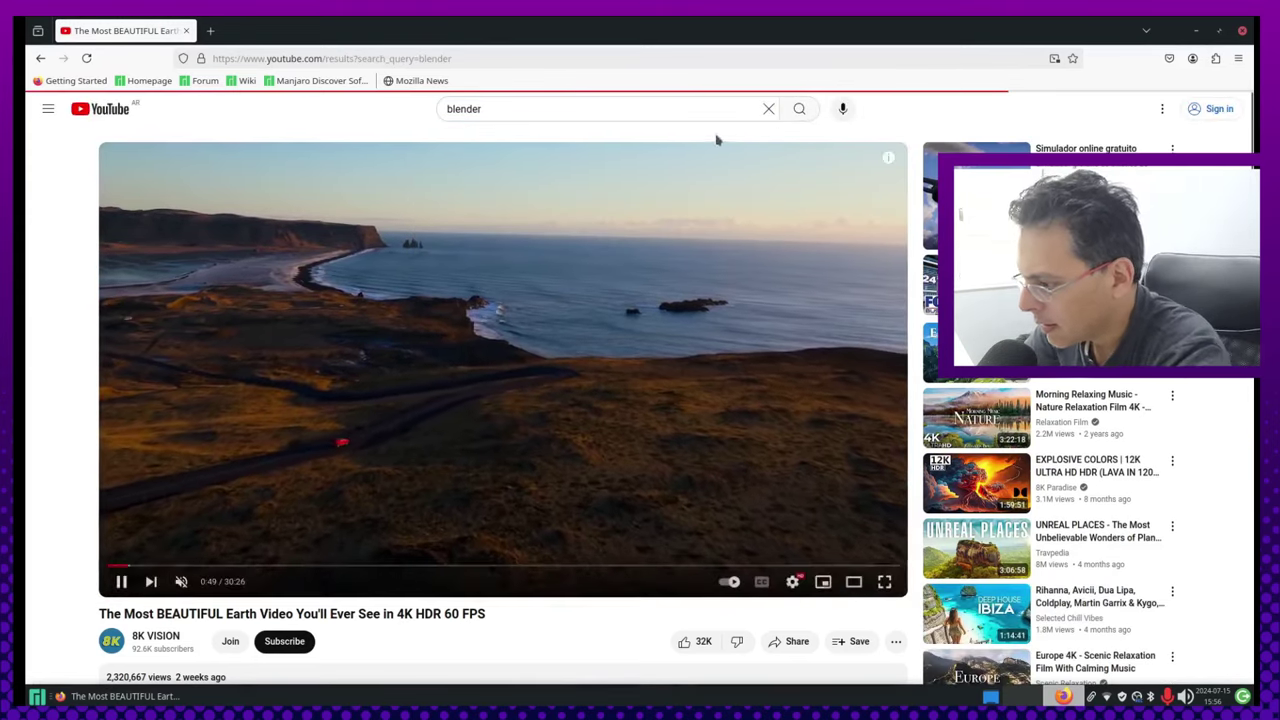
pyautogui.scroll(-5, 257, 457)
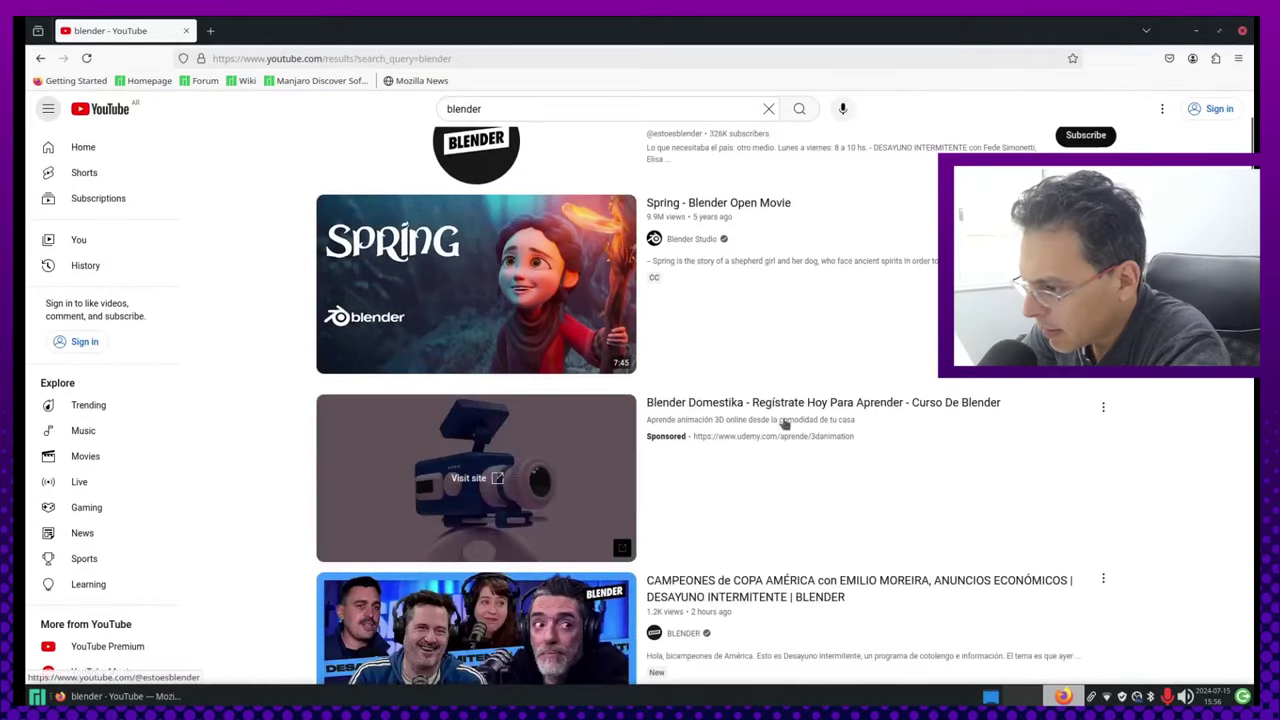
# - Open "Spring - Blender Open Movie" from the search results and set its playback quality to 1080p HD
pyautogui.scroll(-3, 897, 341)
pyautogui.scroll(5, 897, 341)
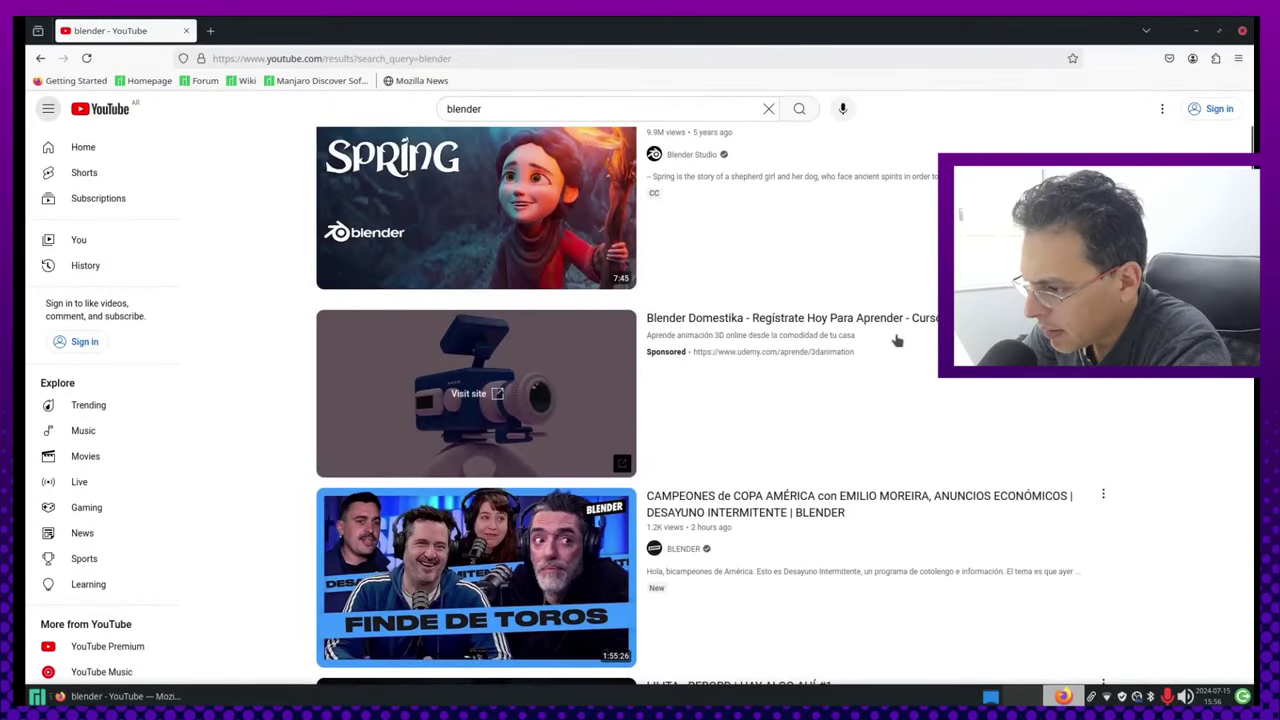
pyautogui.scroll(1, 613, 331)
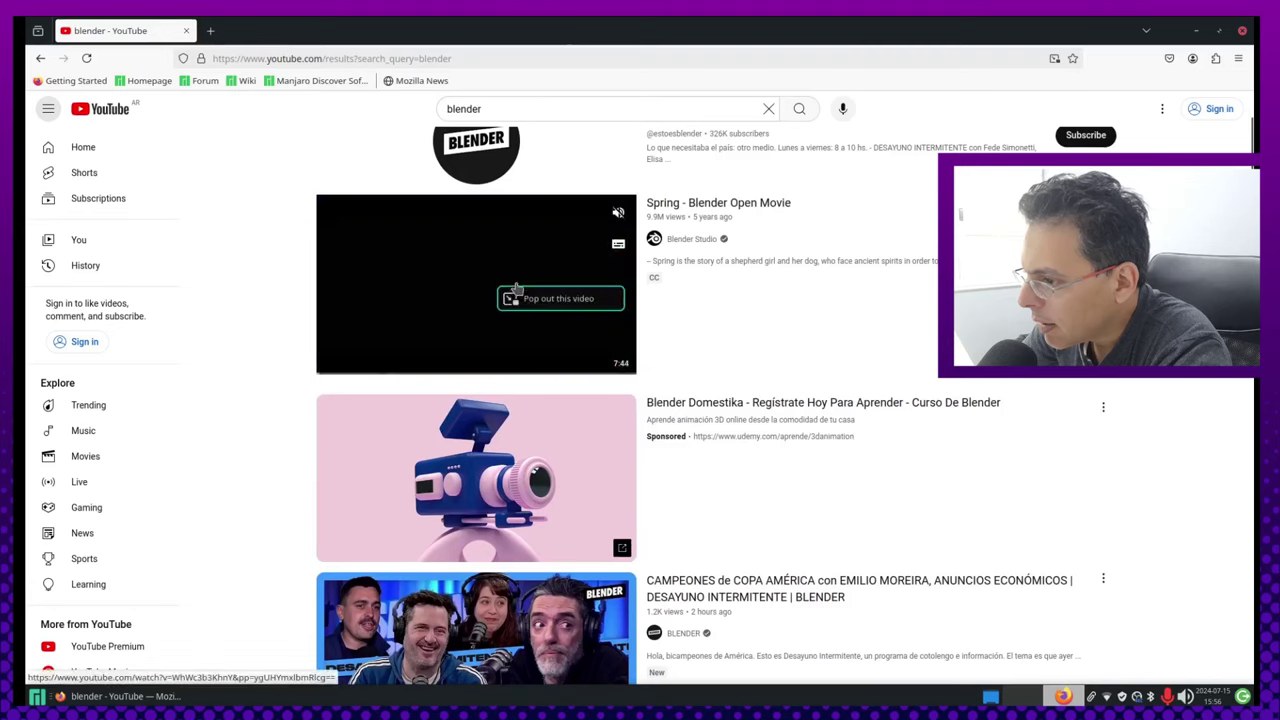
pyautogui.click(516, 290)
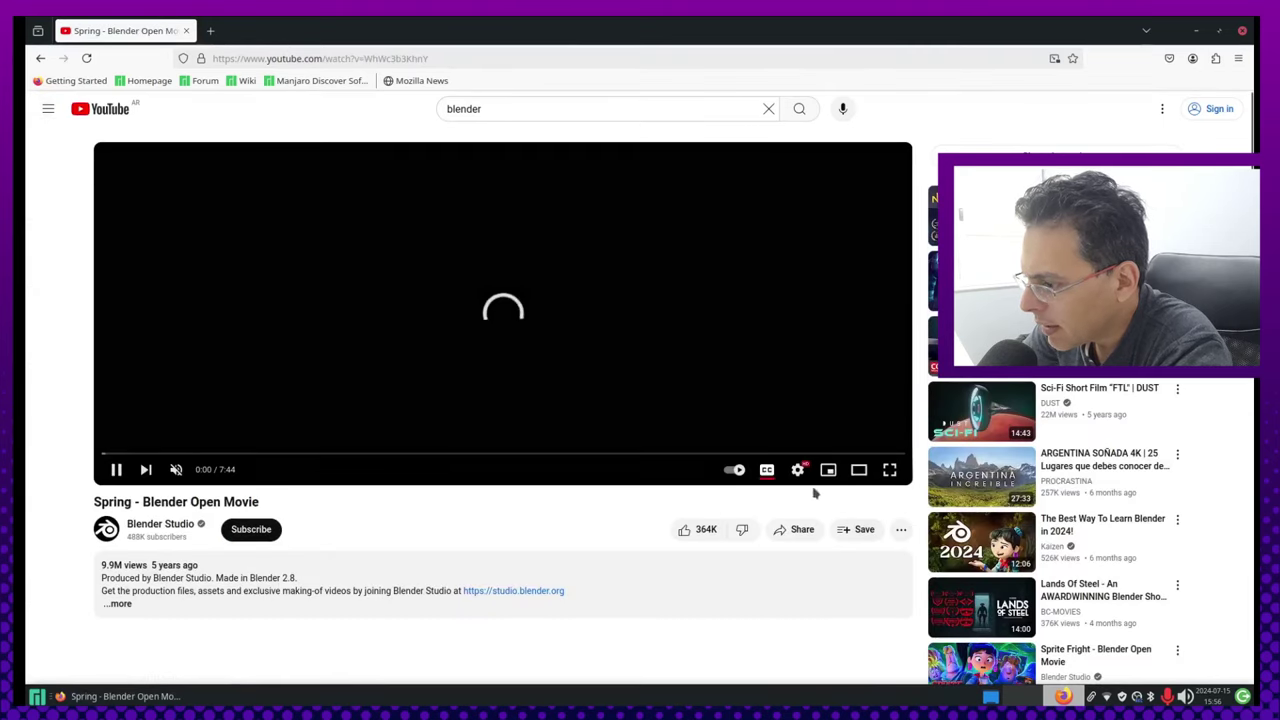
pyautogui.click(798, 470)
pyautogui.click(820, 426)
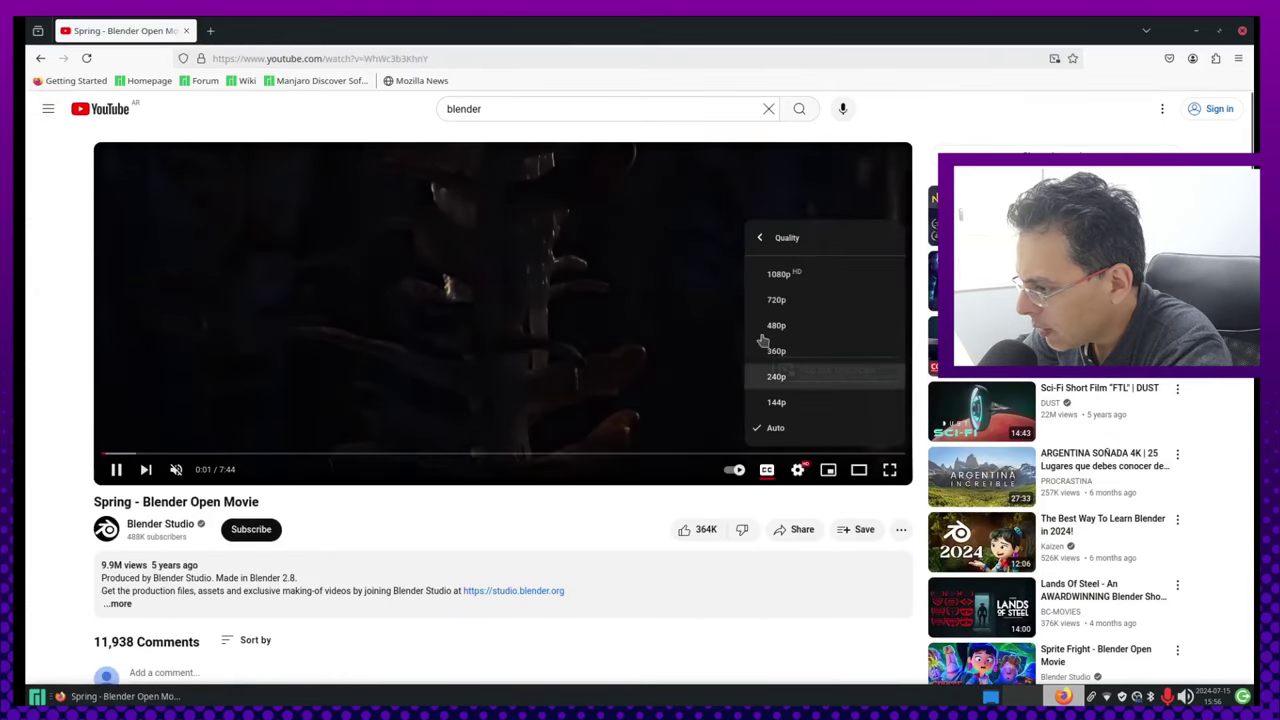
pyautogui.click(837, 277)
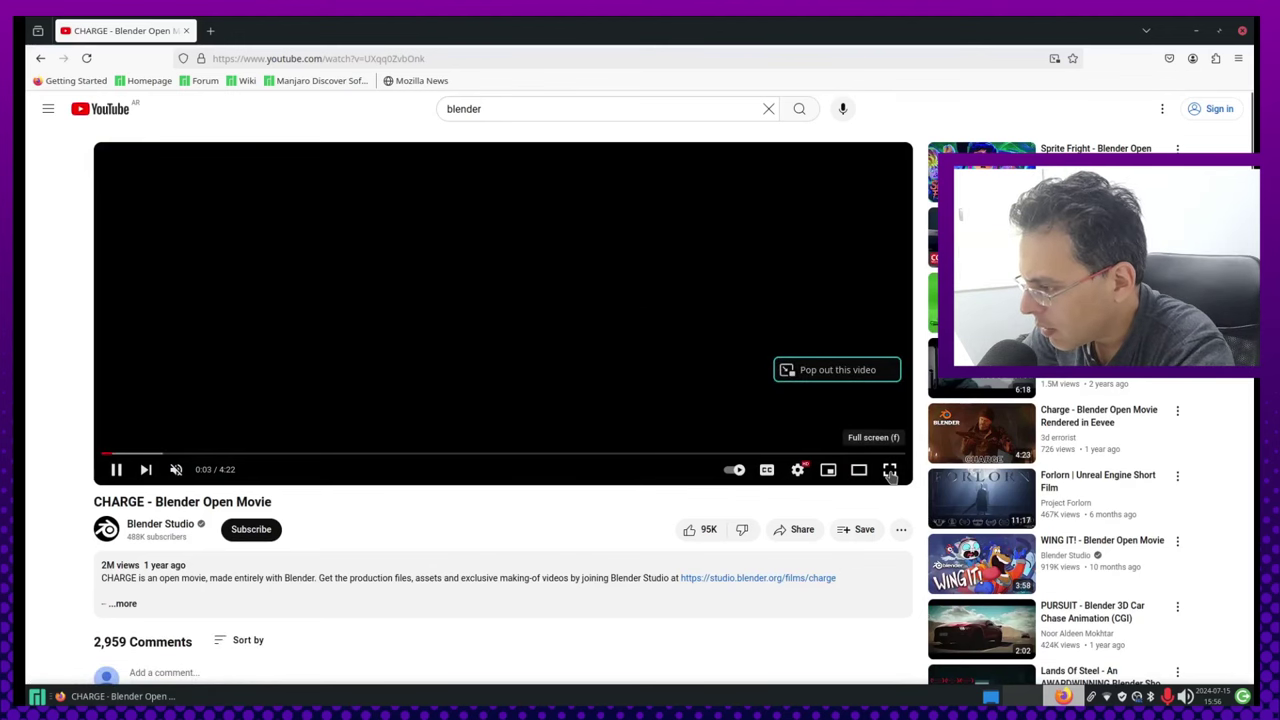
# - Set the playback quality of "CHARGE - Blender Open Movie" to 4K and play it in full screen
pyautogui.click(797, 469)
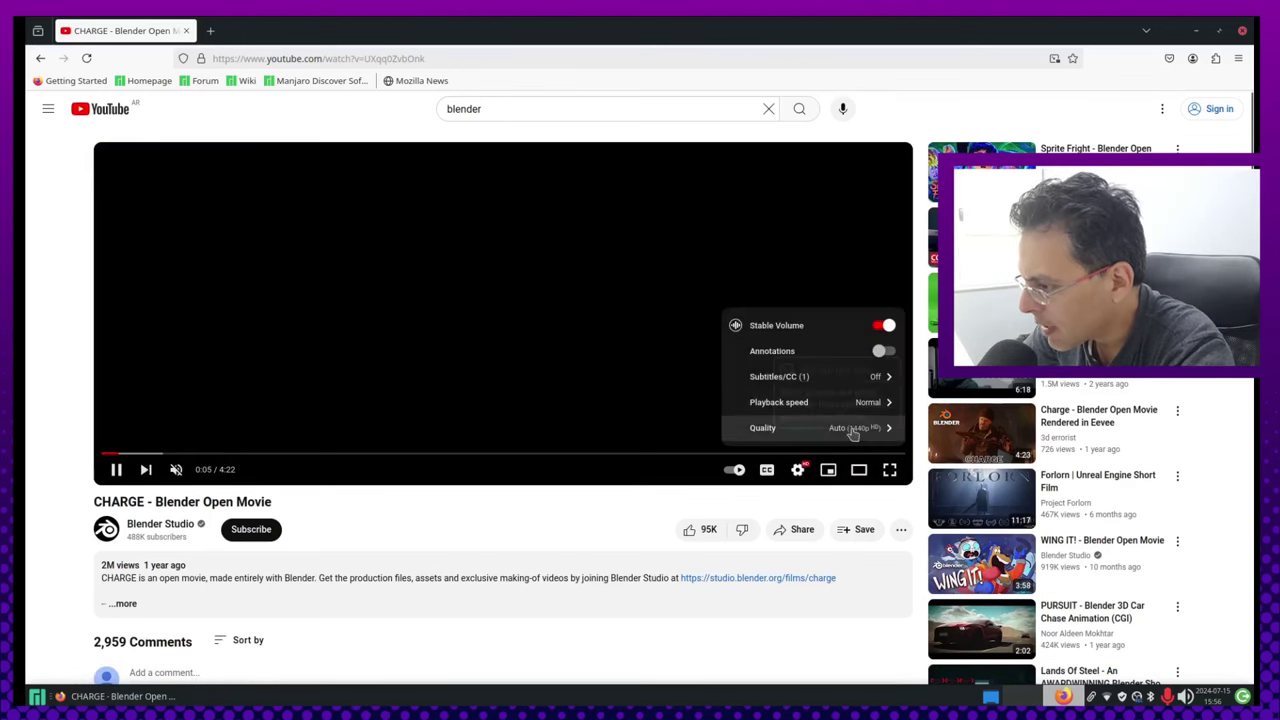
pyautogui.click(850, 427)
pyautogui.click(817, 223)
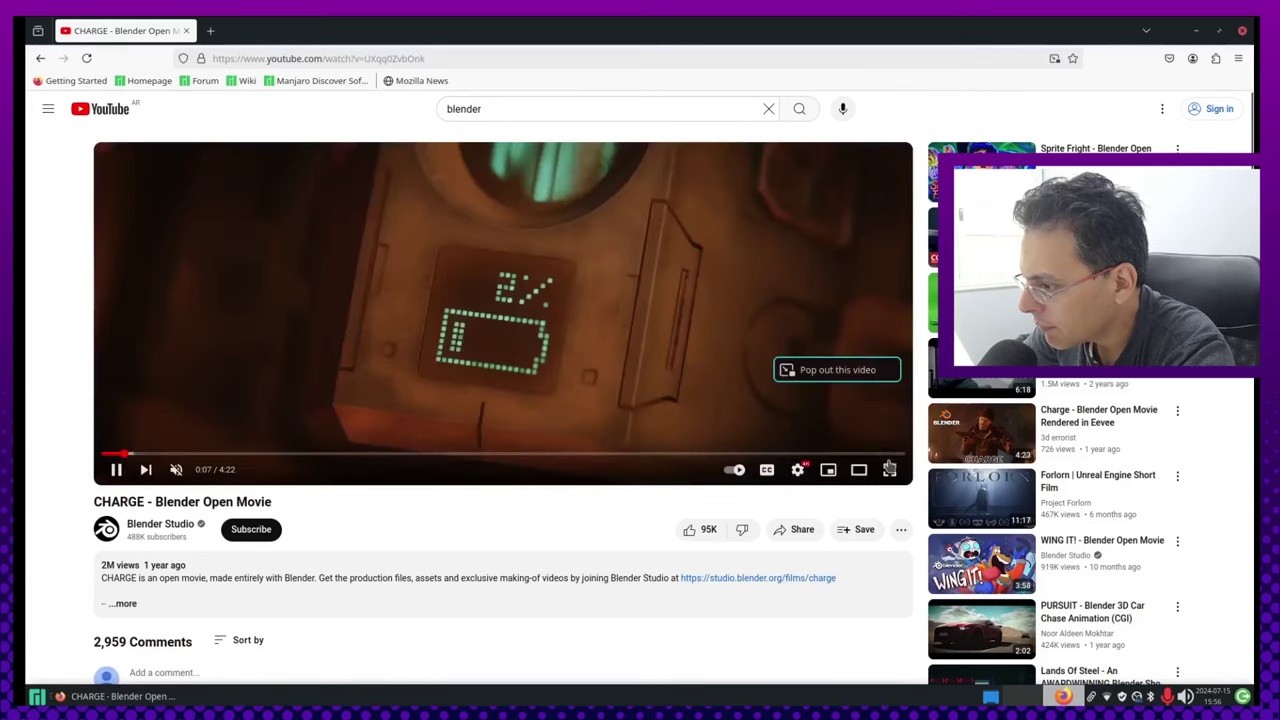
pyautogui.click(889, 469)
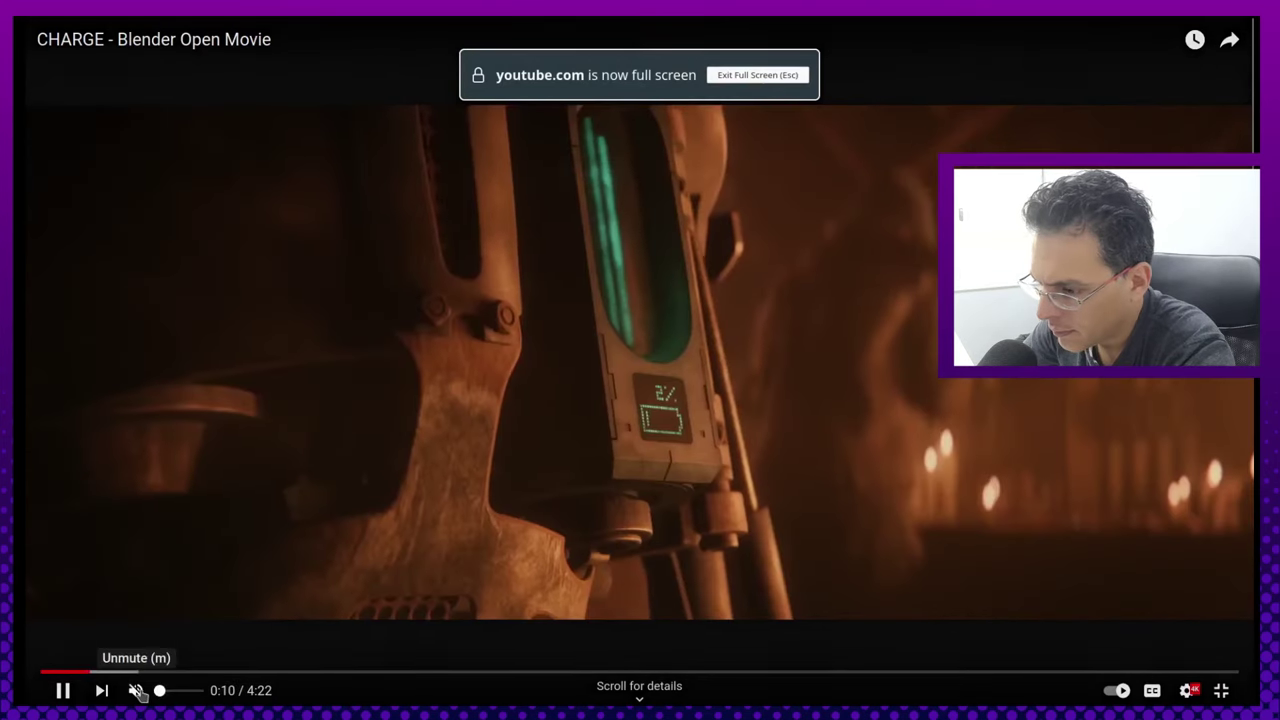
# - Unmute the full-screen movie and skip ahead to about 2:26
pyautogui.click(137, 690)
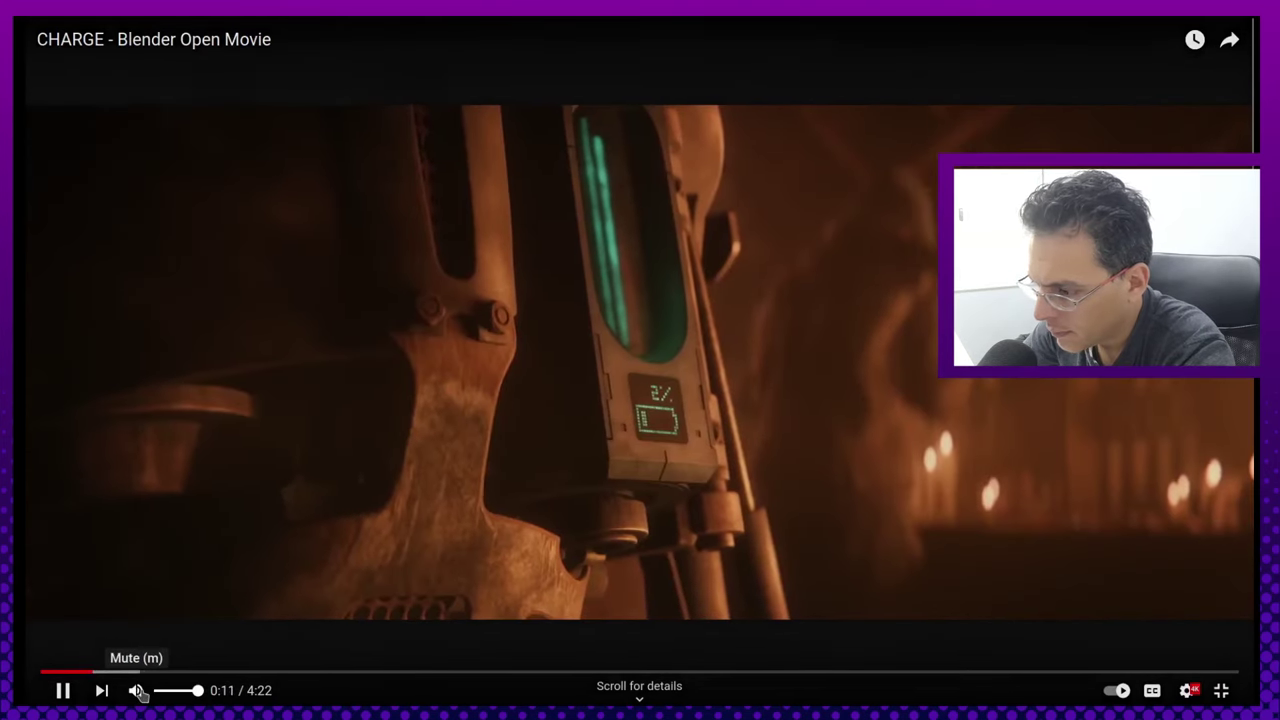
pyautogui.click(713, 672)
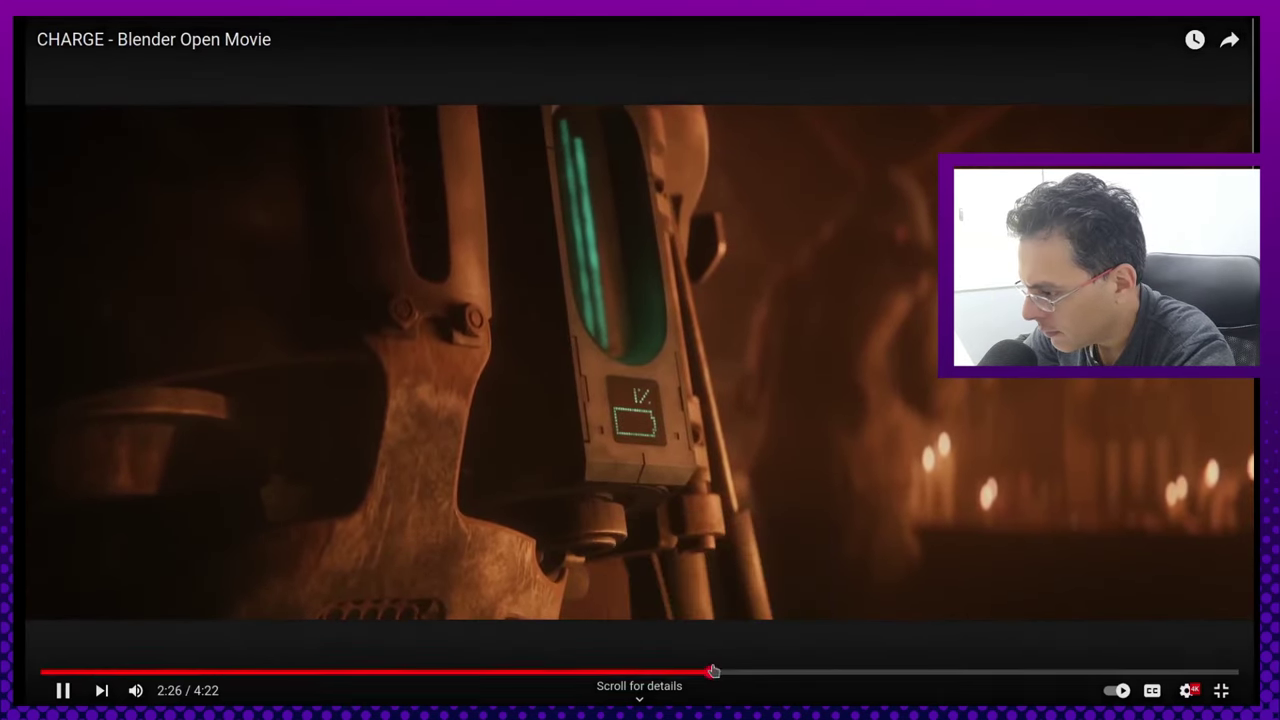